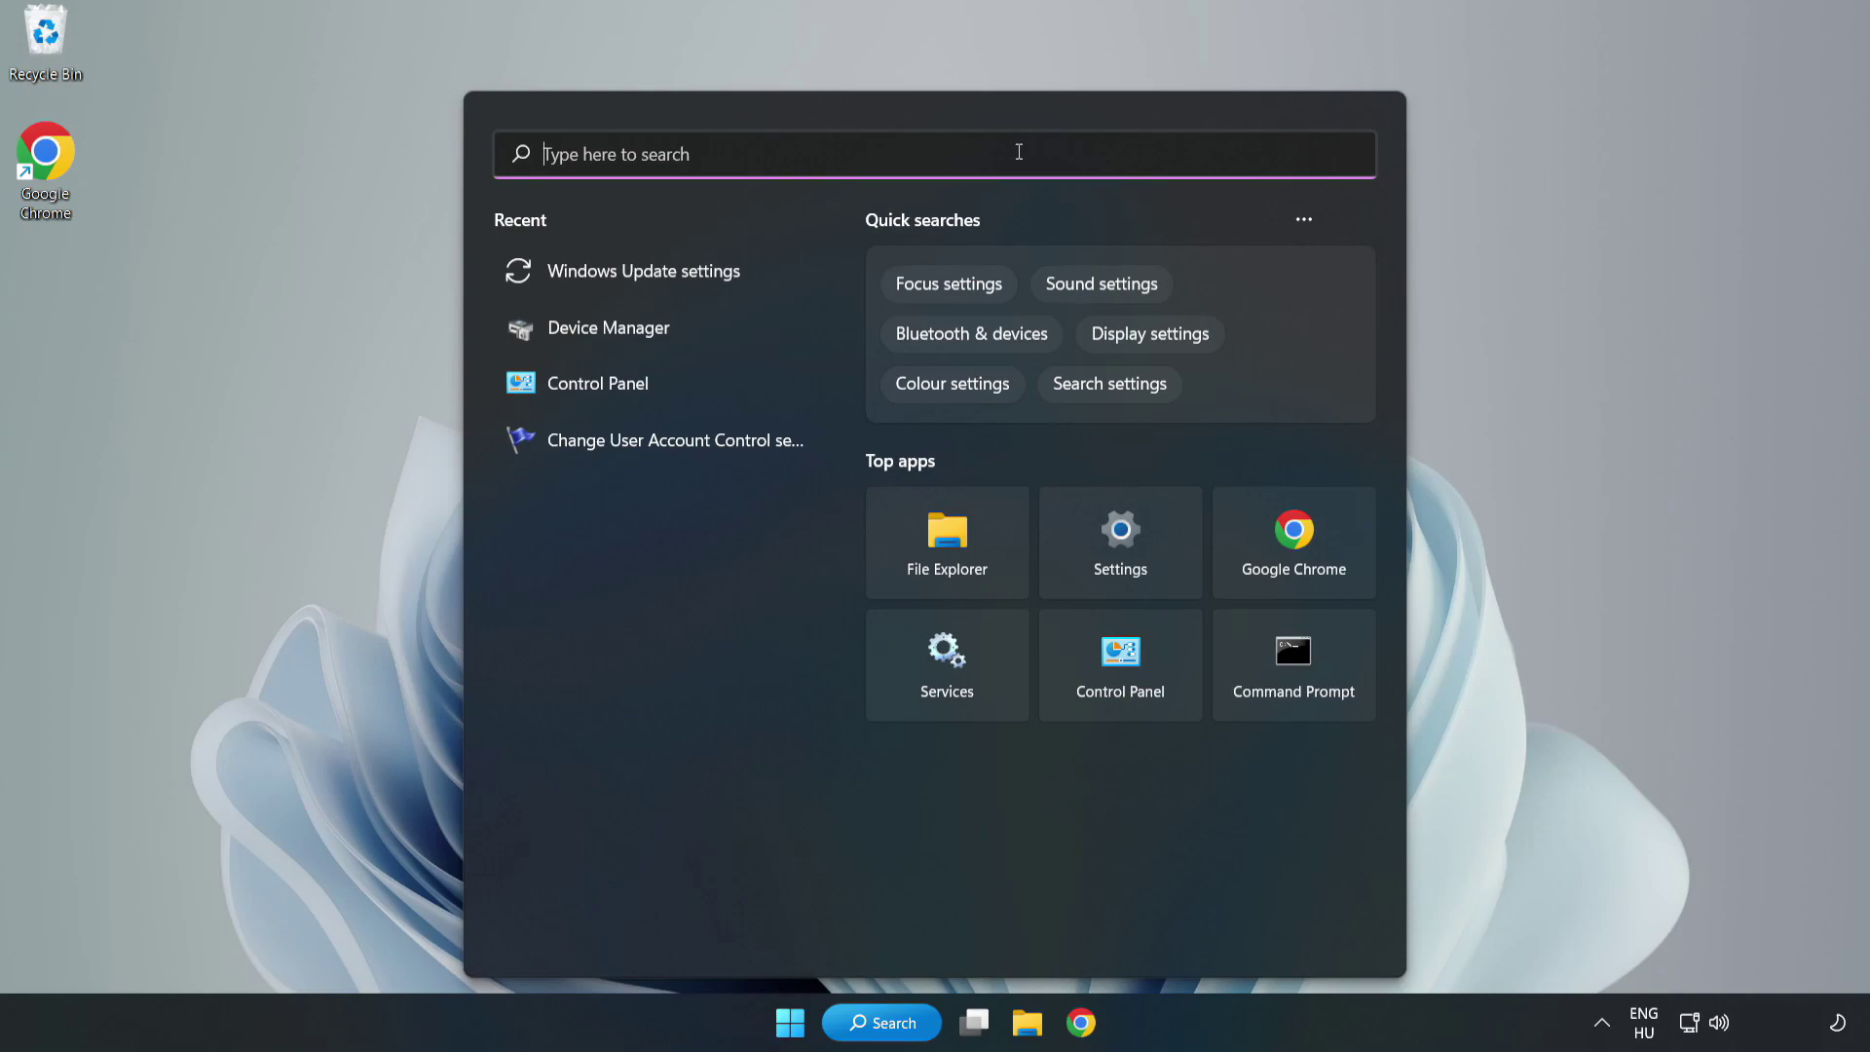
Search Windows for "device manager", open Device Manager and move its window towards the centre of the desktop.
text(device )
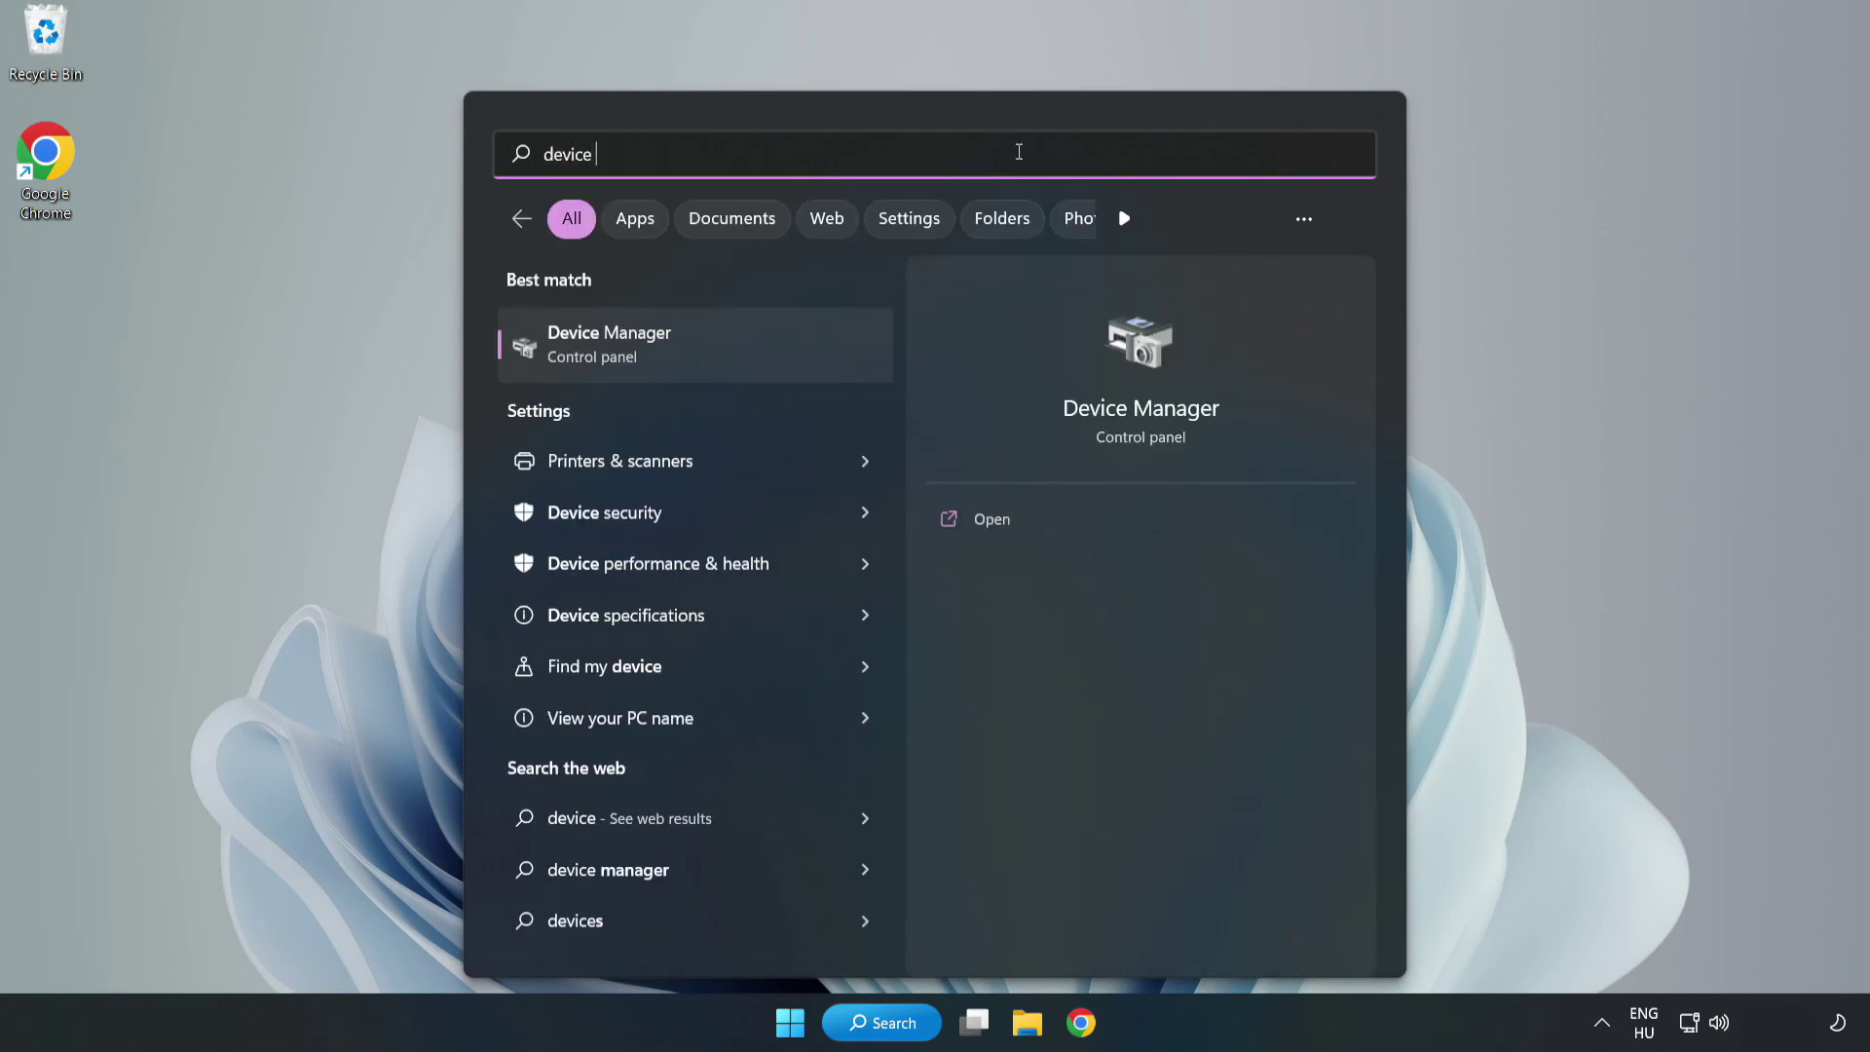
text(manager)
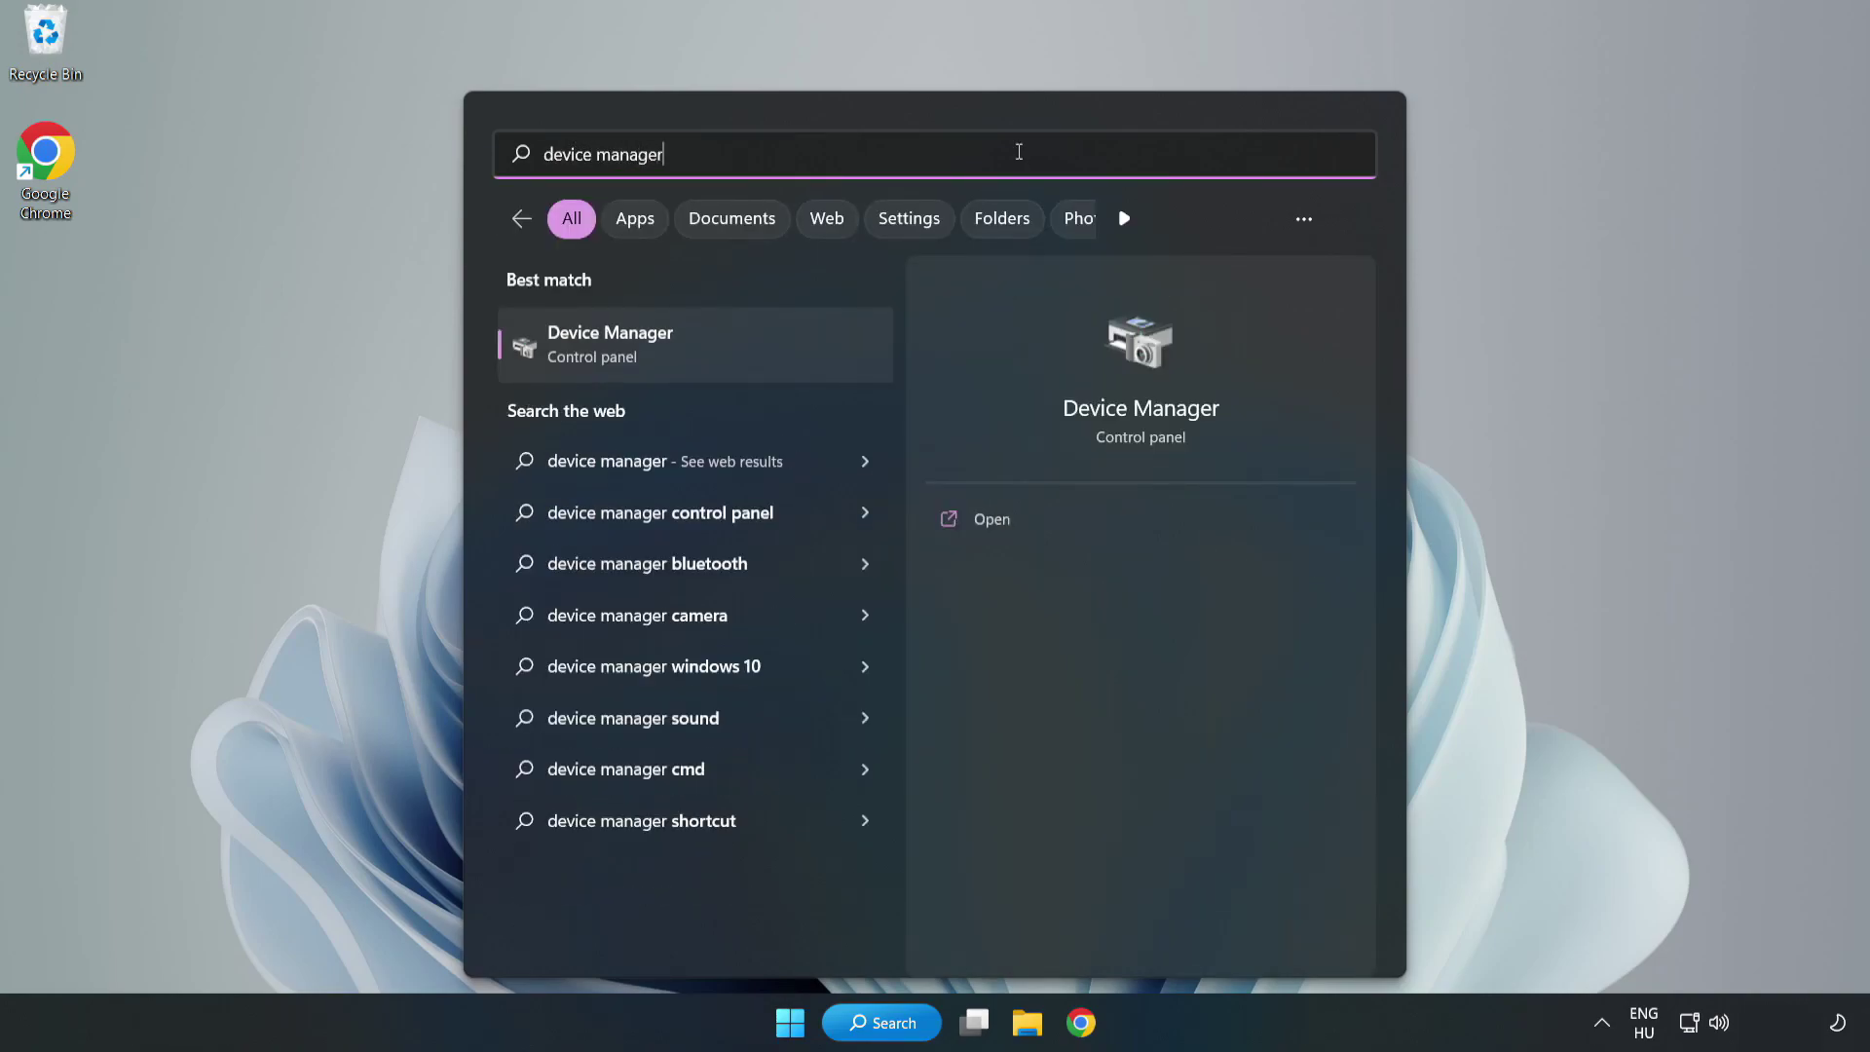
click(697, 362)
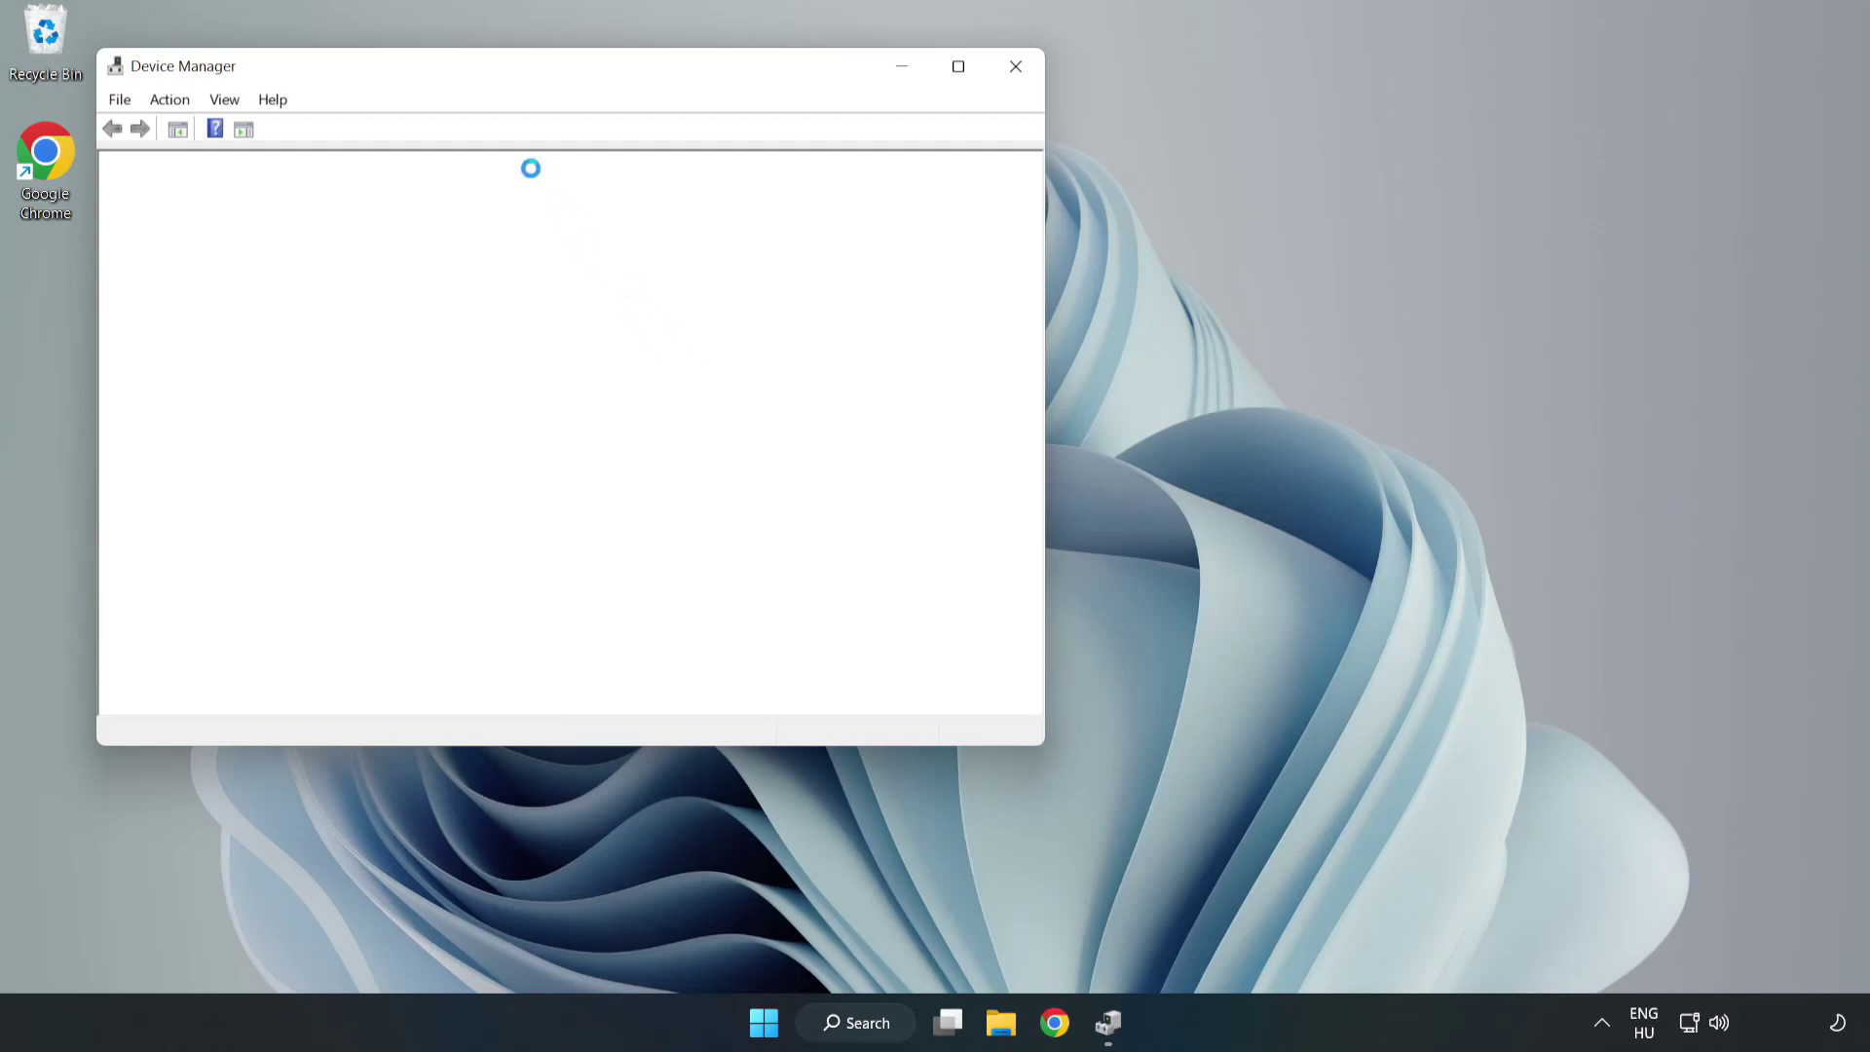
drag(502, 72, 835, 170)
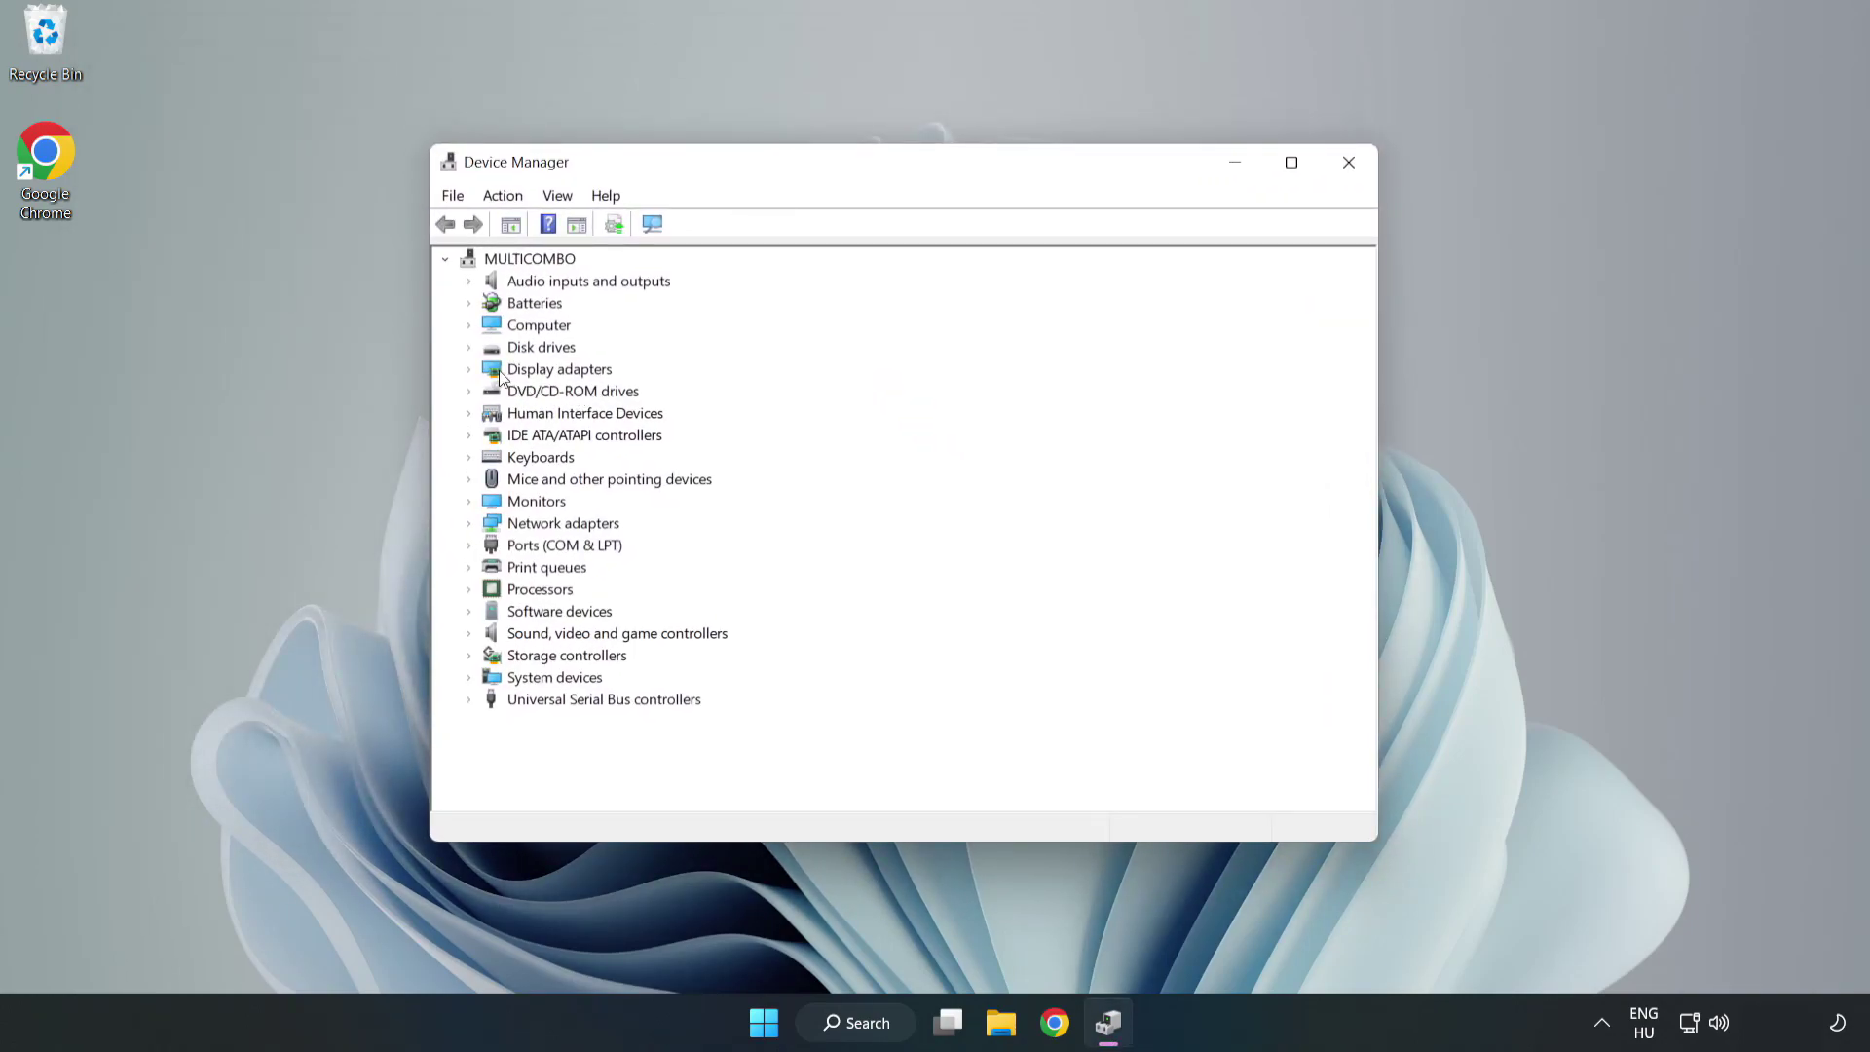
Update the VMware SVGA 3D display adapter's driver using the automatic driver search, and close Device Manager.
click(589, 370)
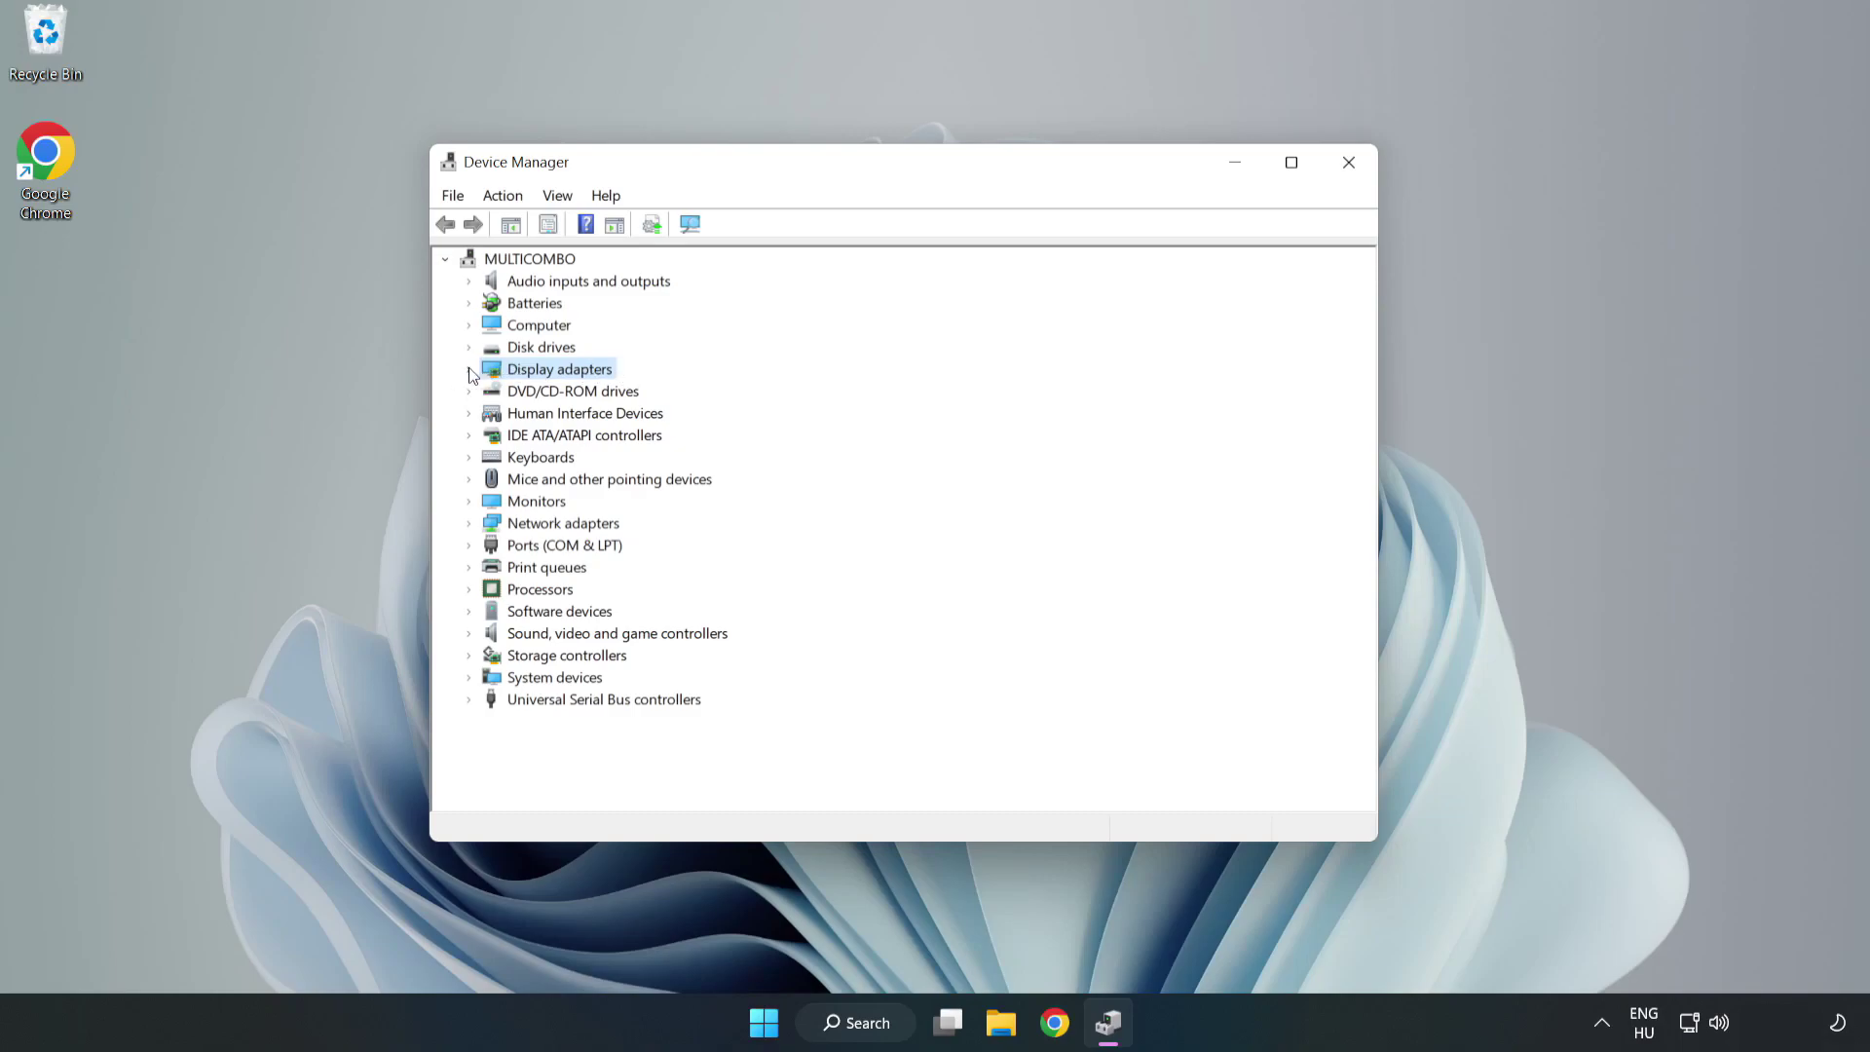
click(469, 370)
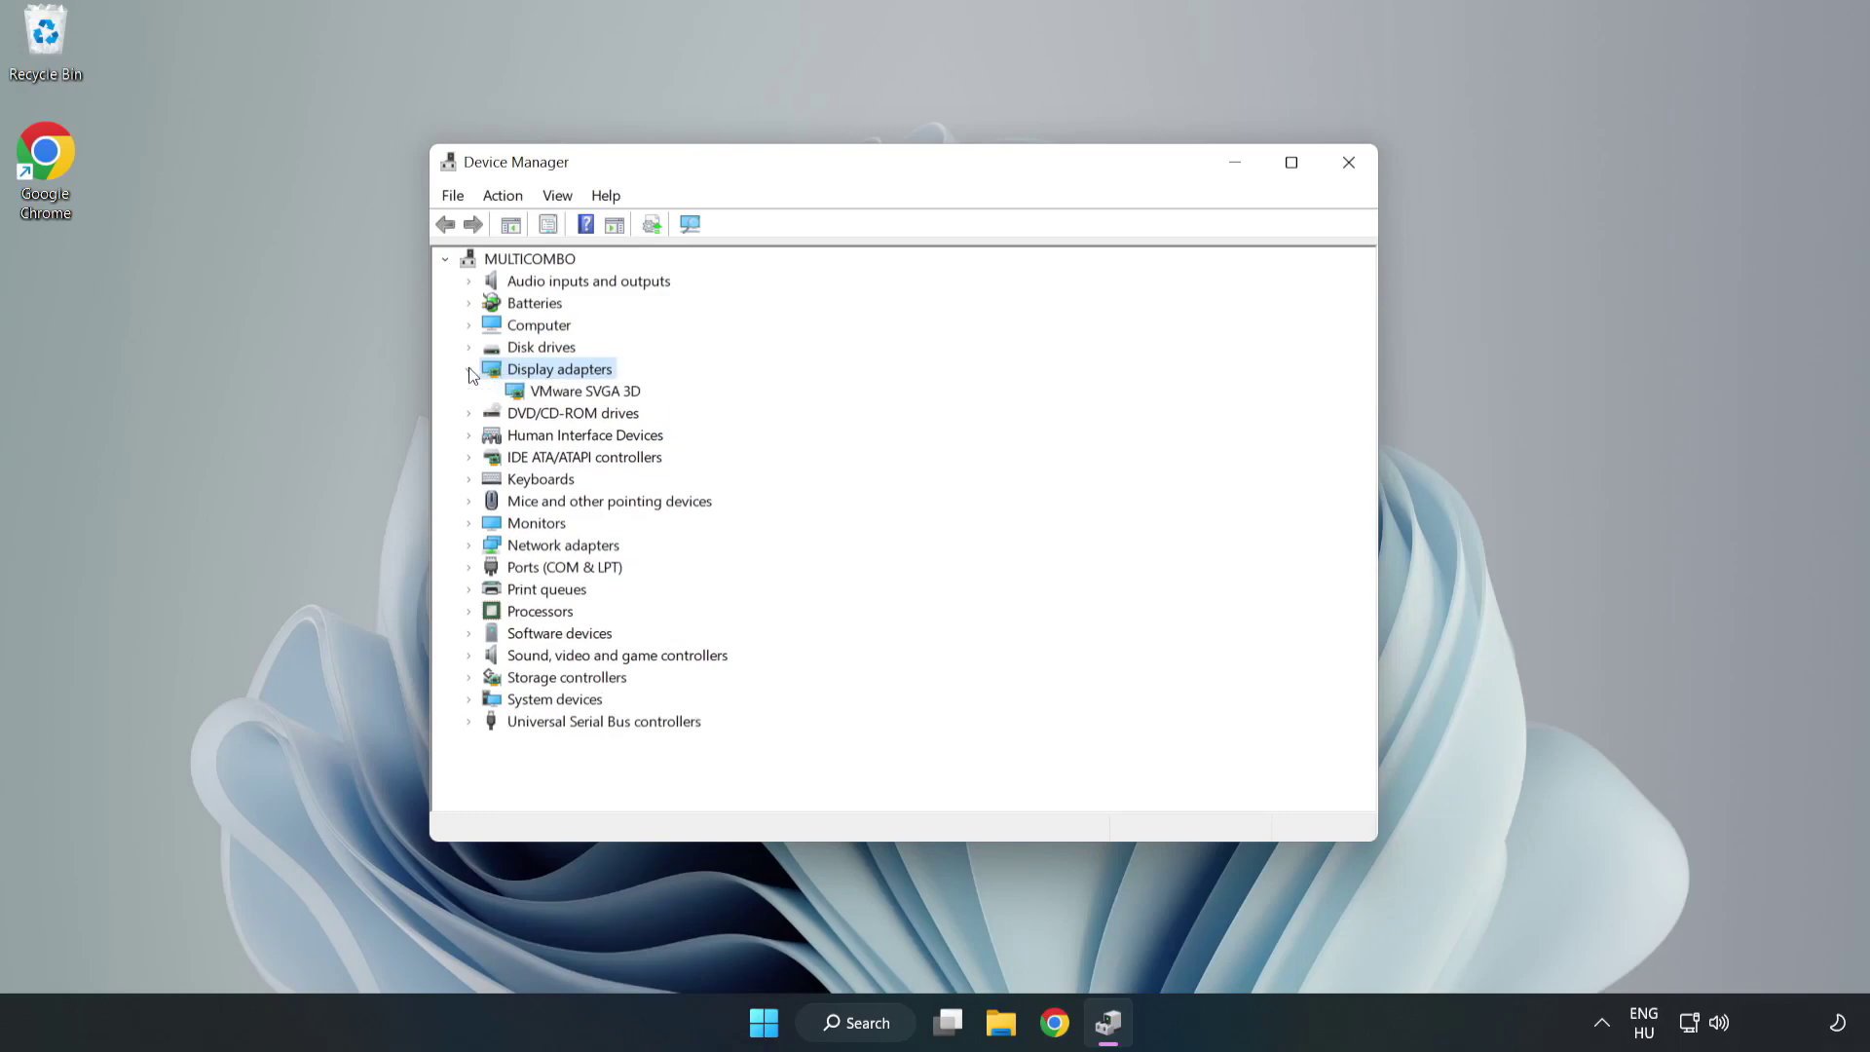
click(520, 392)
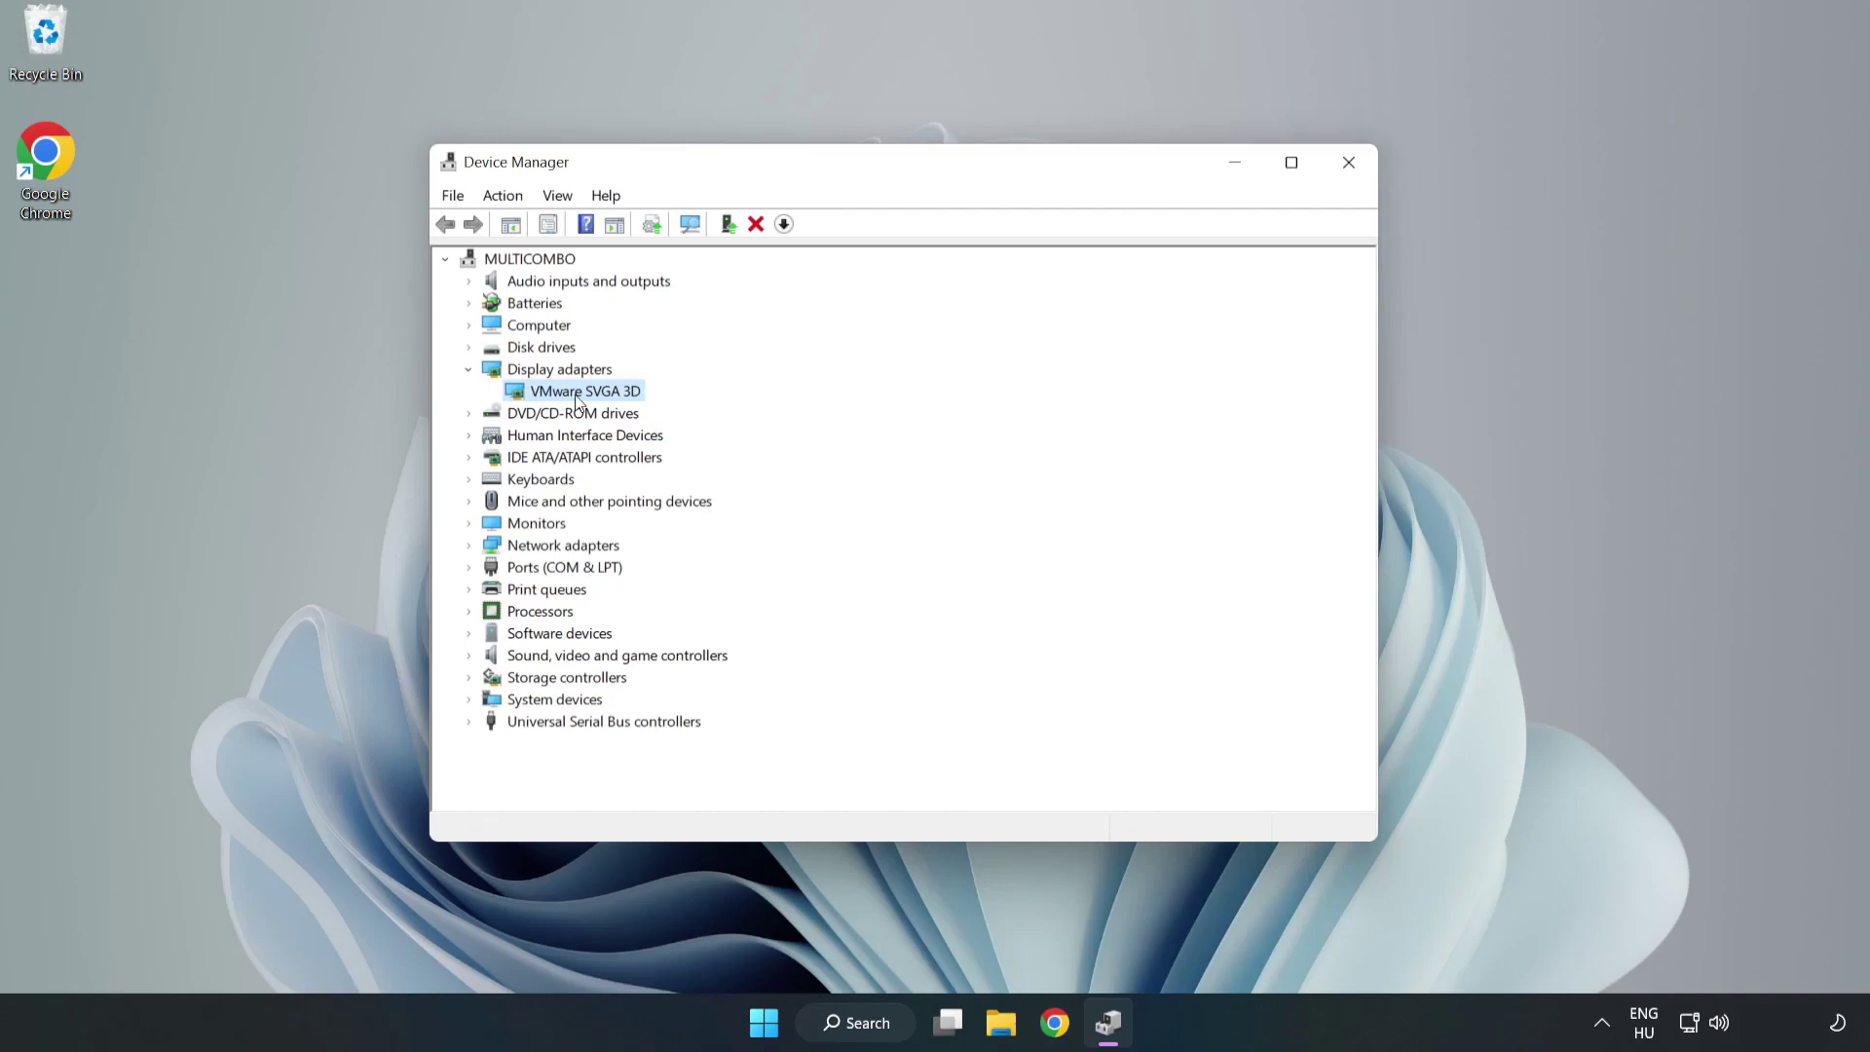
right_click(582, 399)
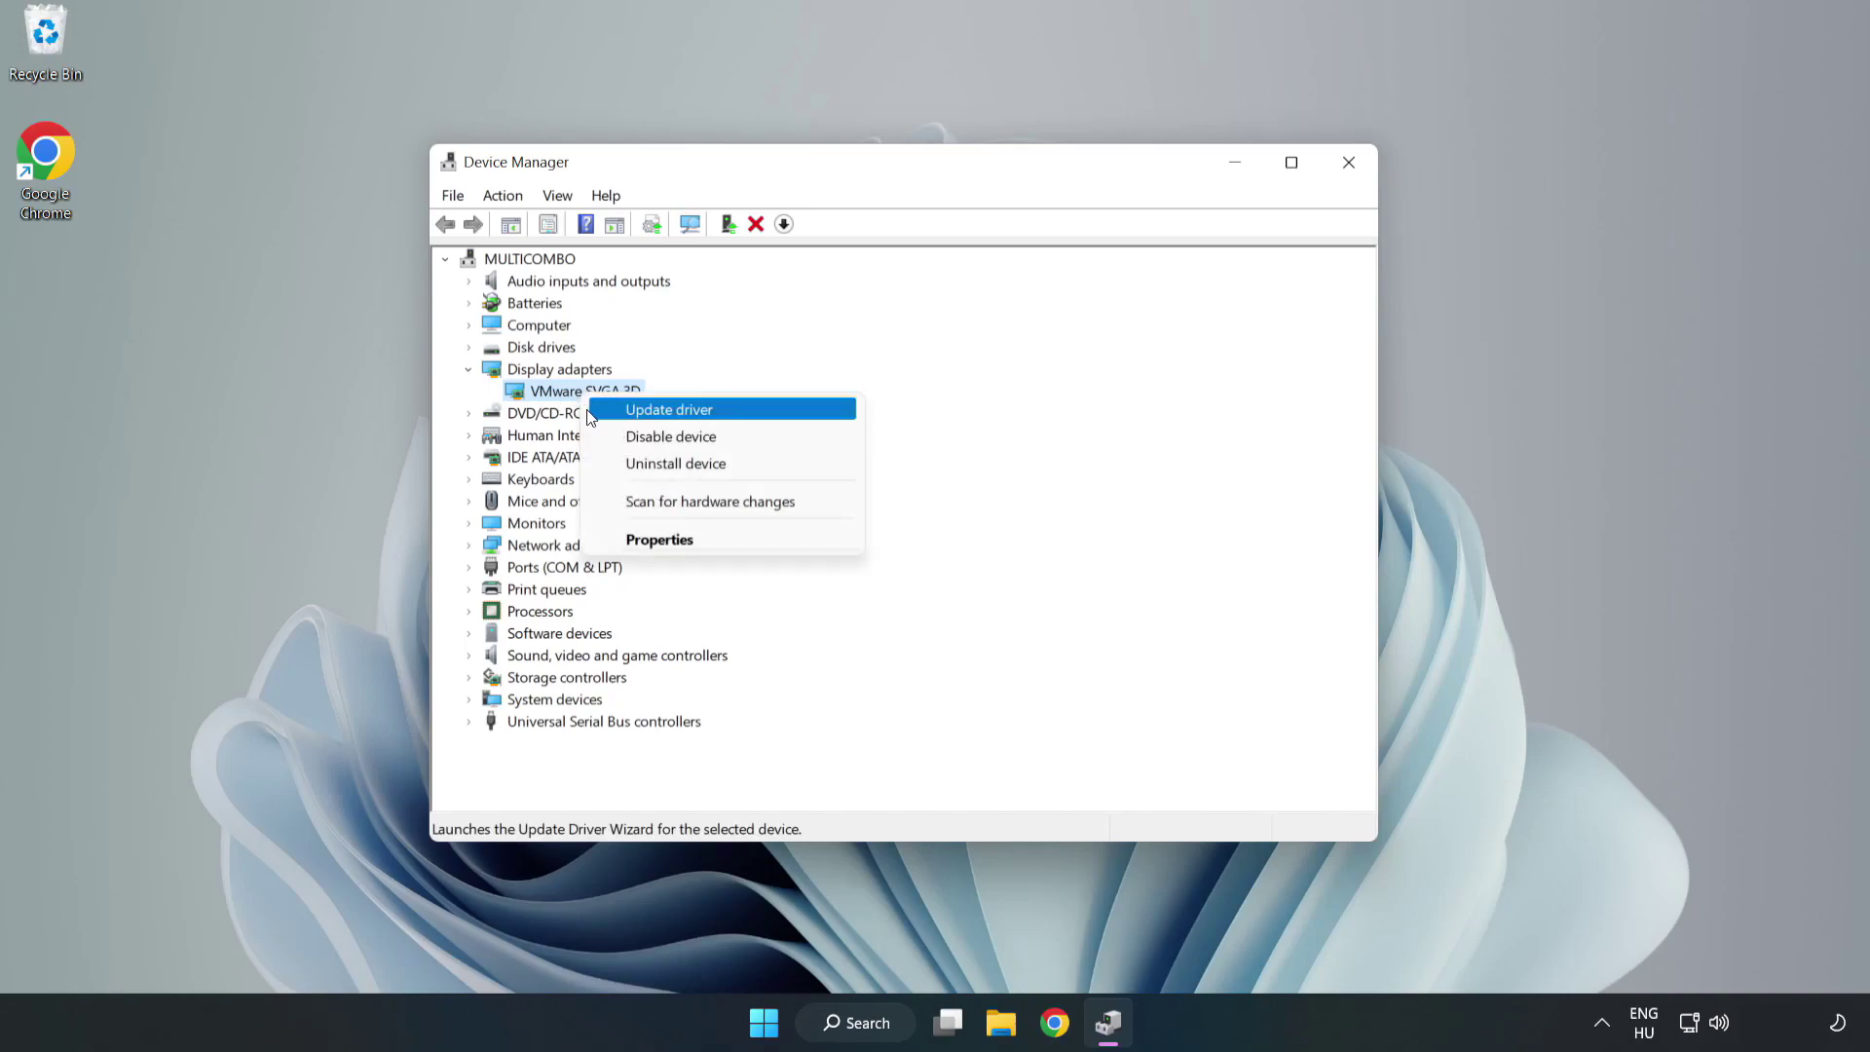
click(727, 420)
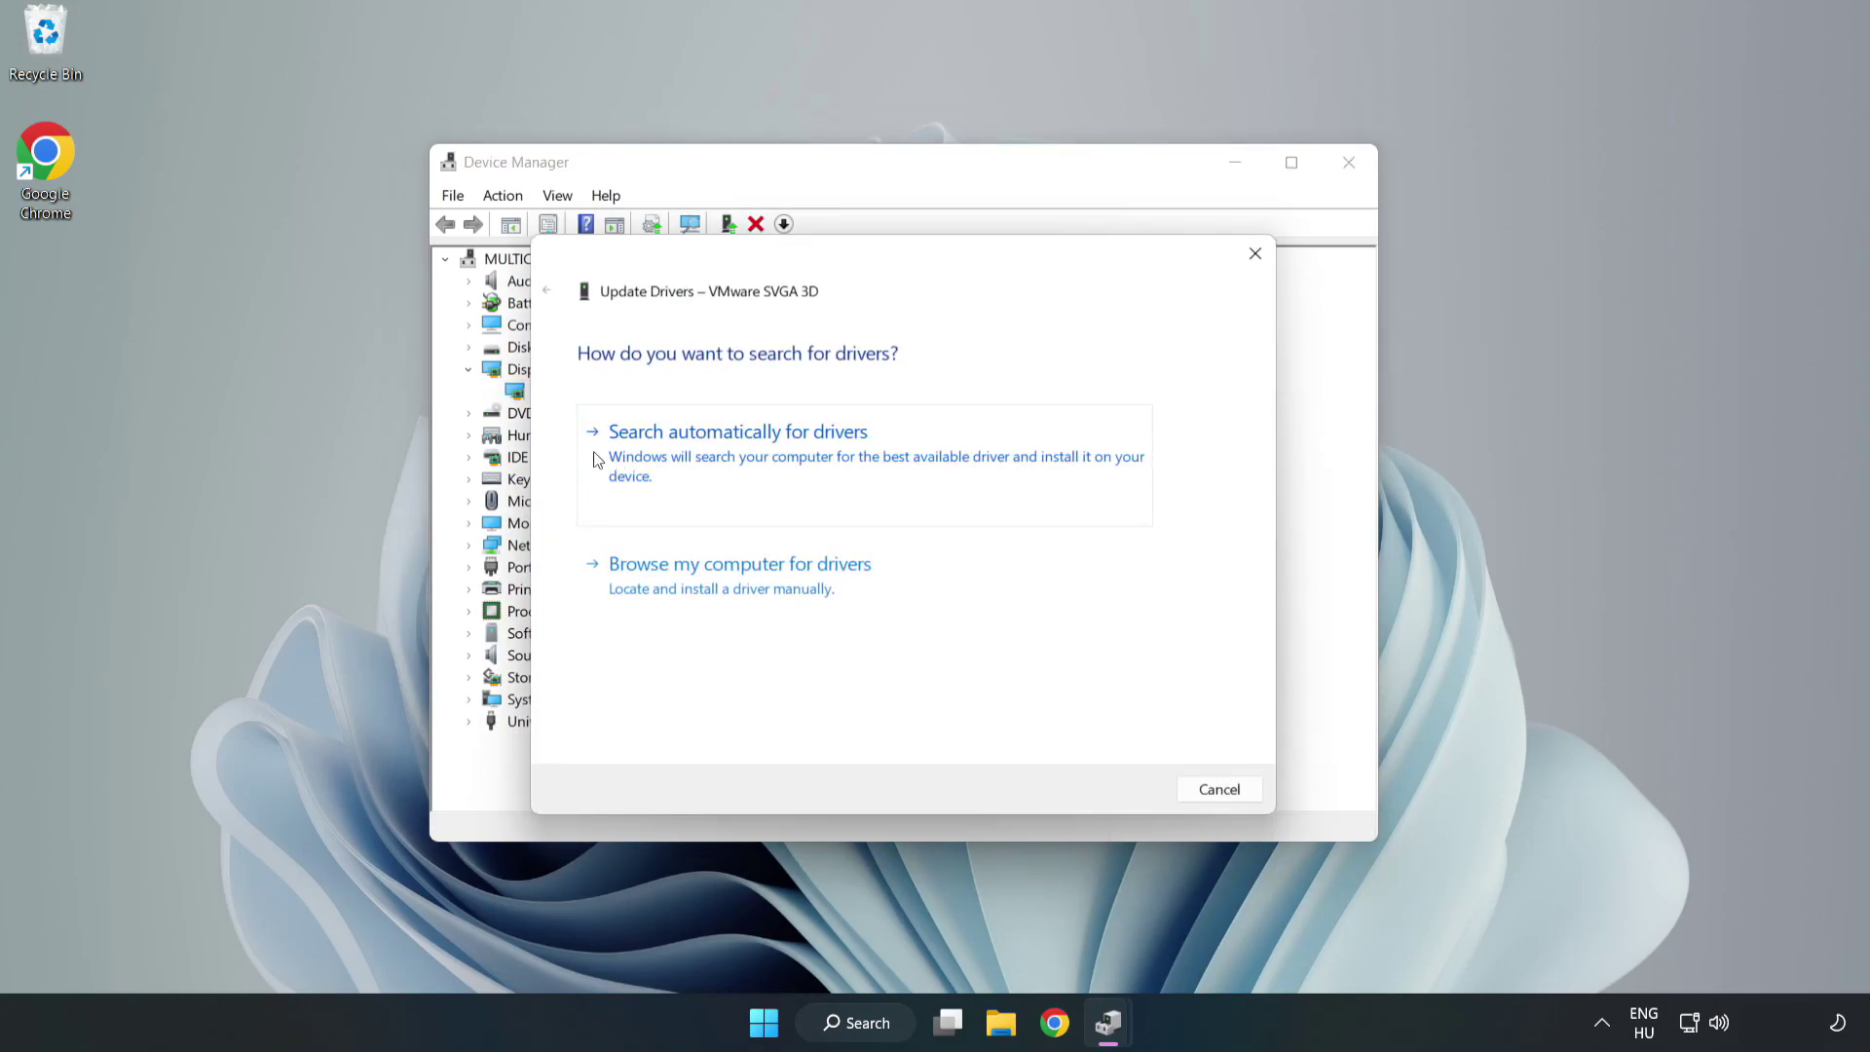
click(745, 456)
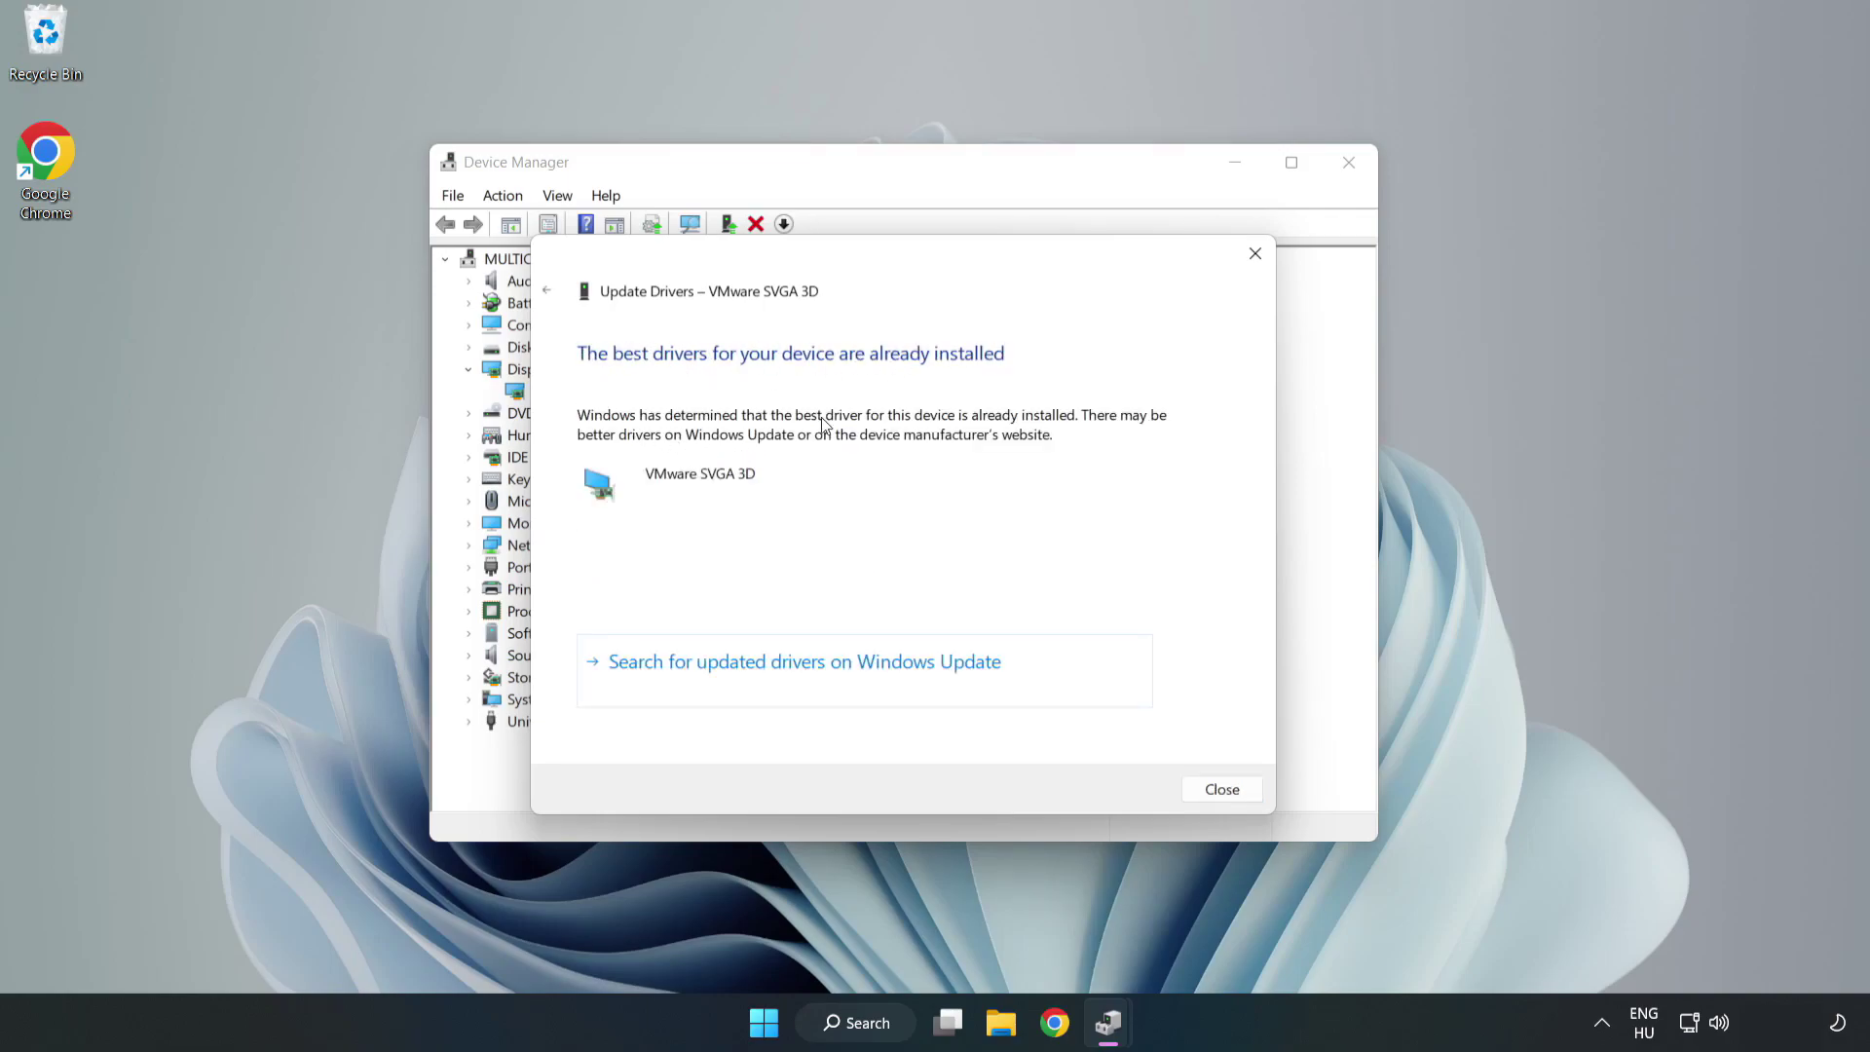
click(1225, 789)
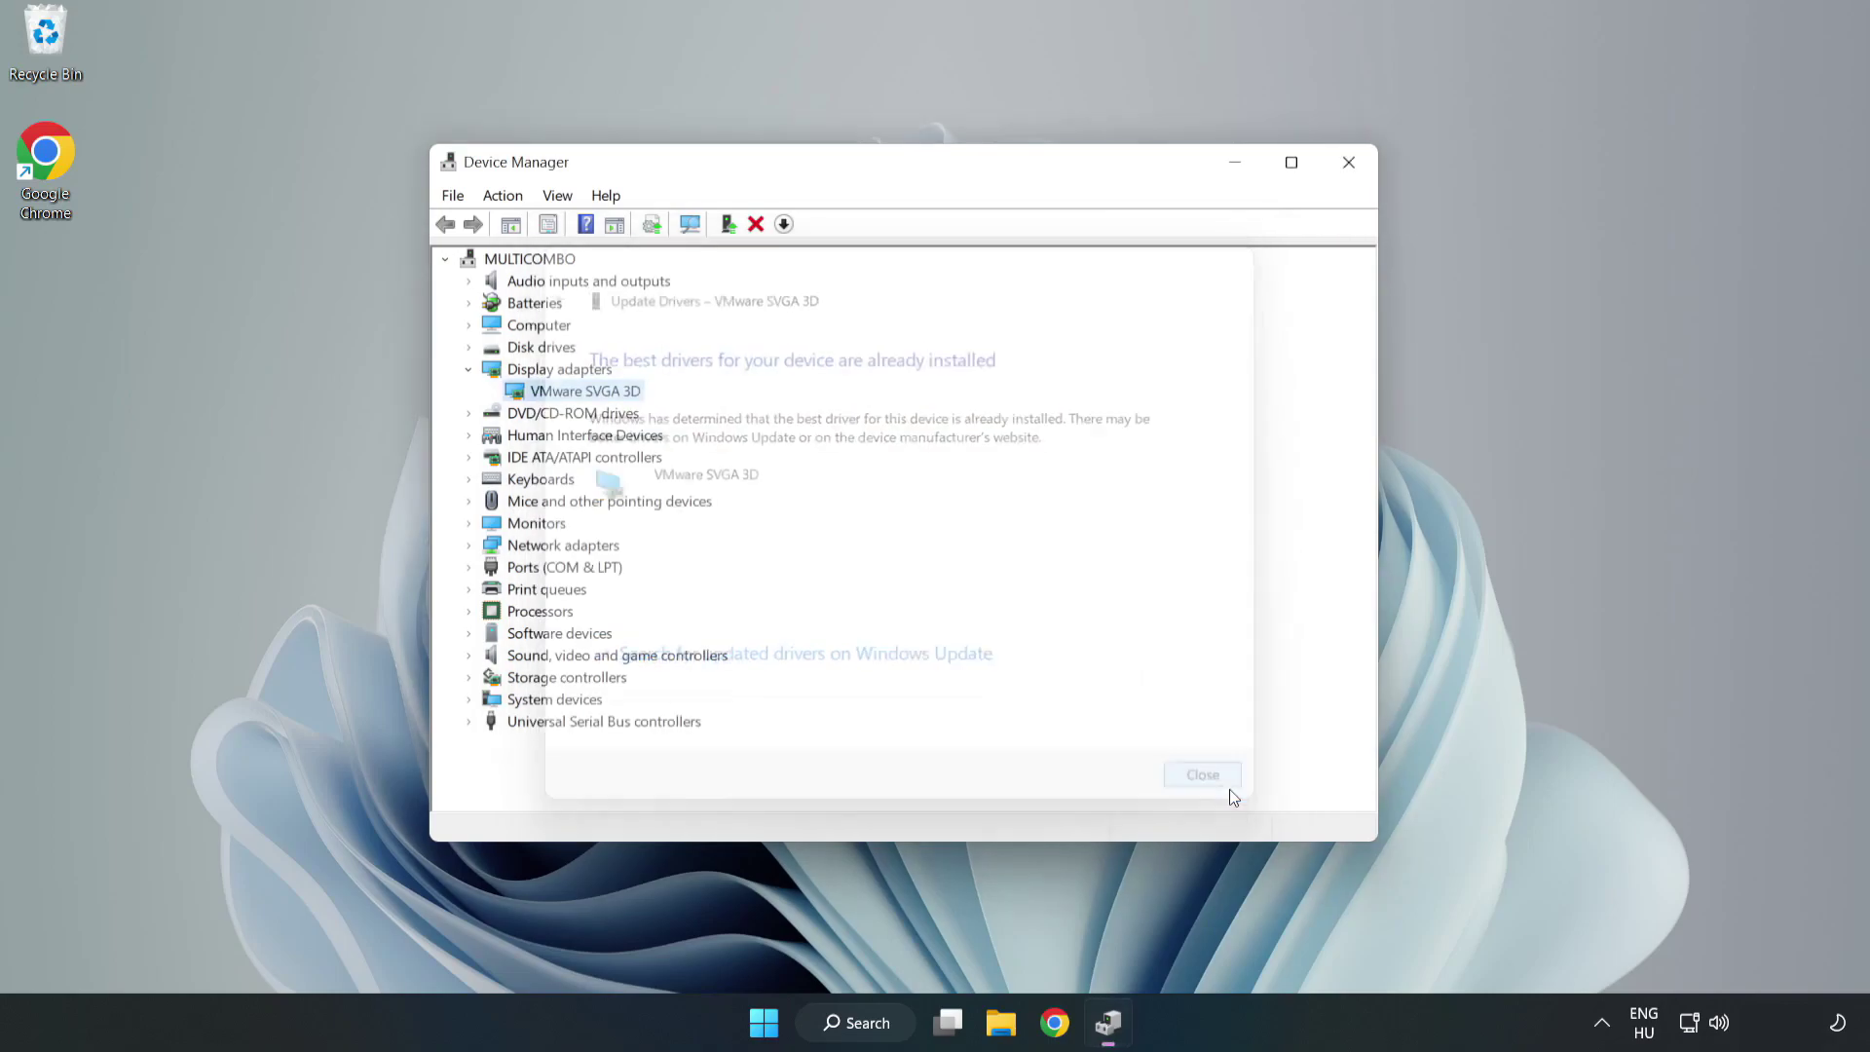
click(1350, 166)
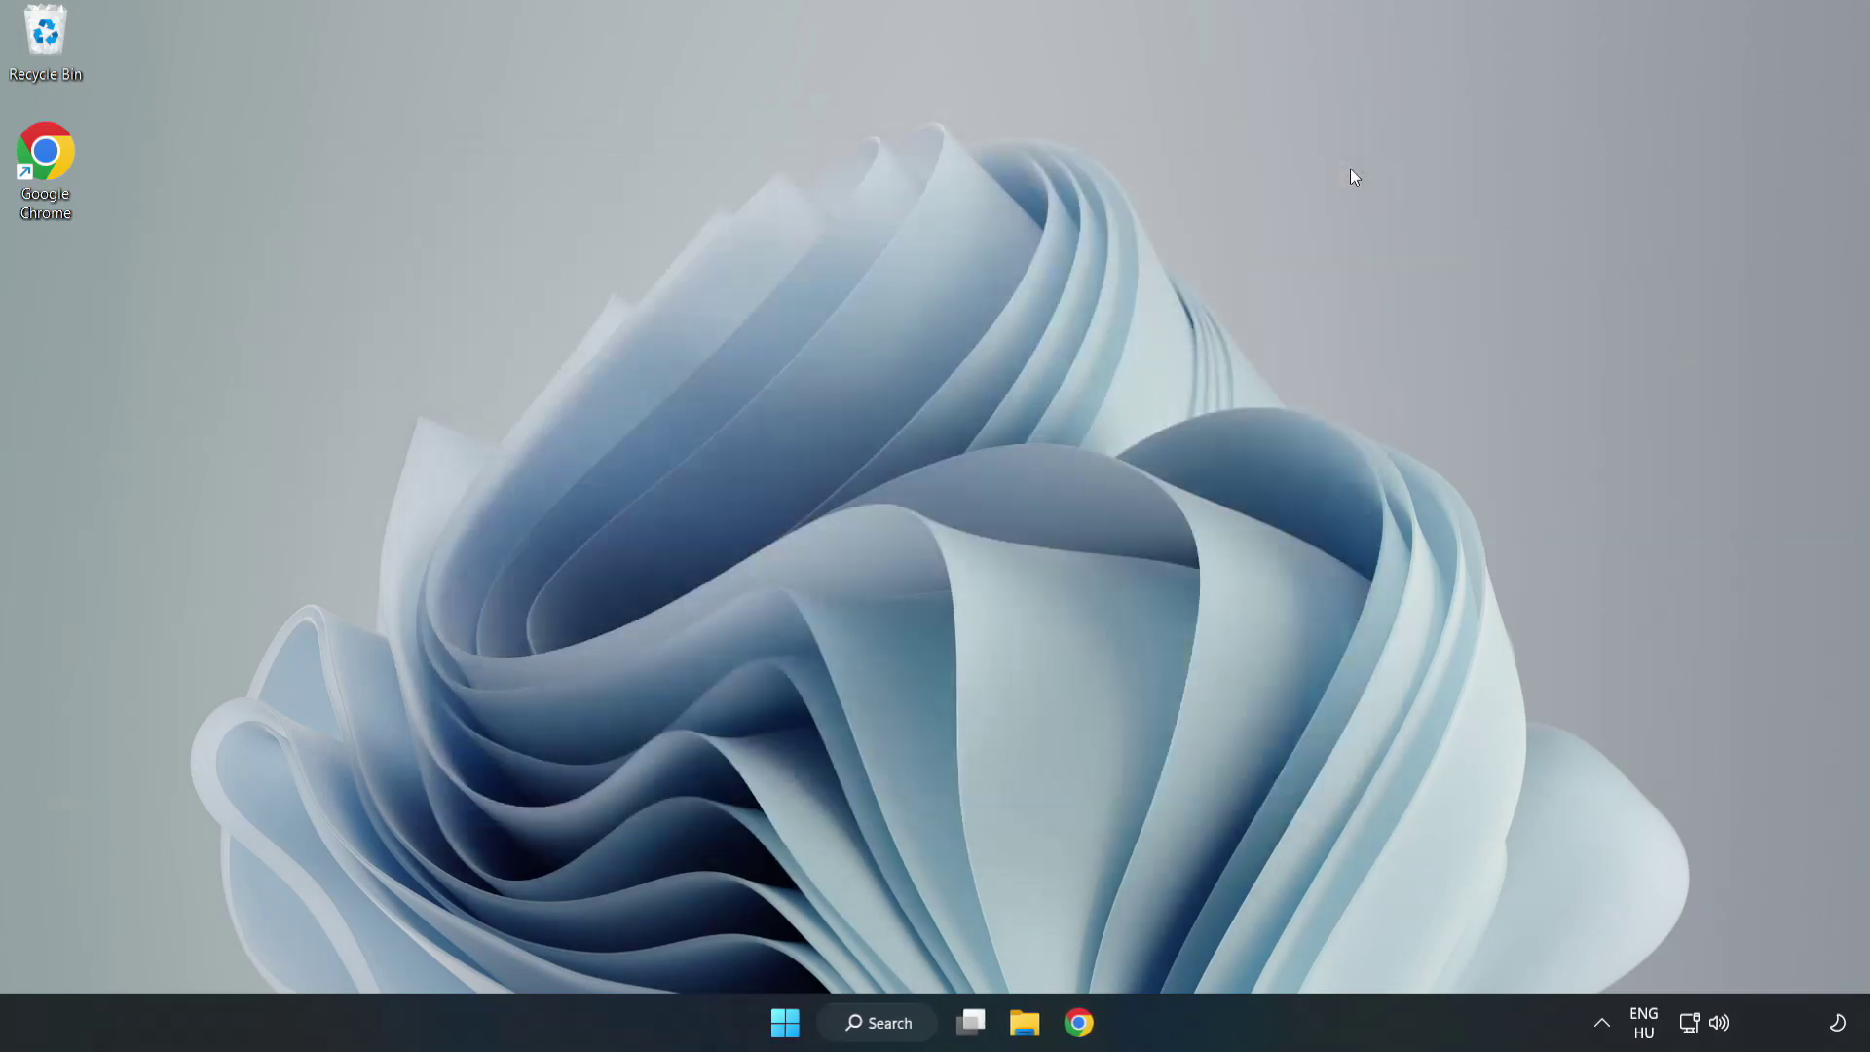
Search Windows for "updates", check for updates in the maximized Windows Update settings, and close Settings.
click(898, 1036)
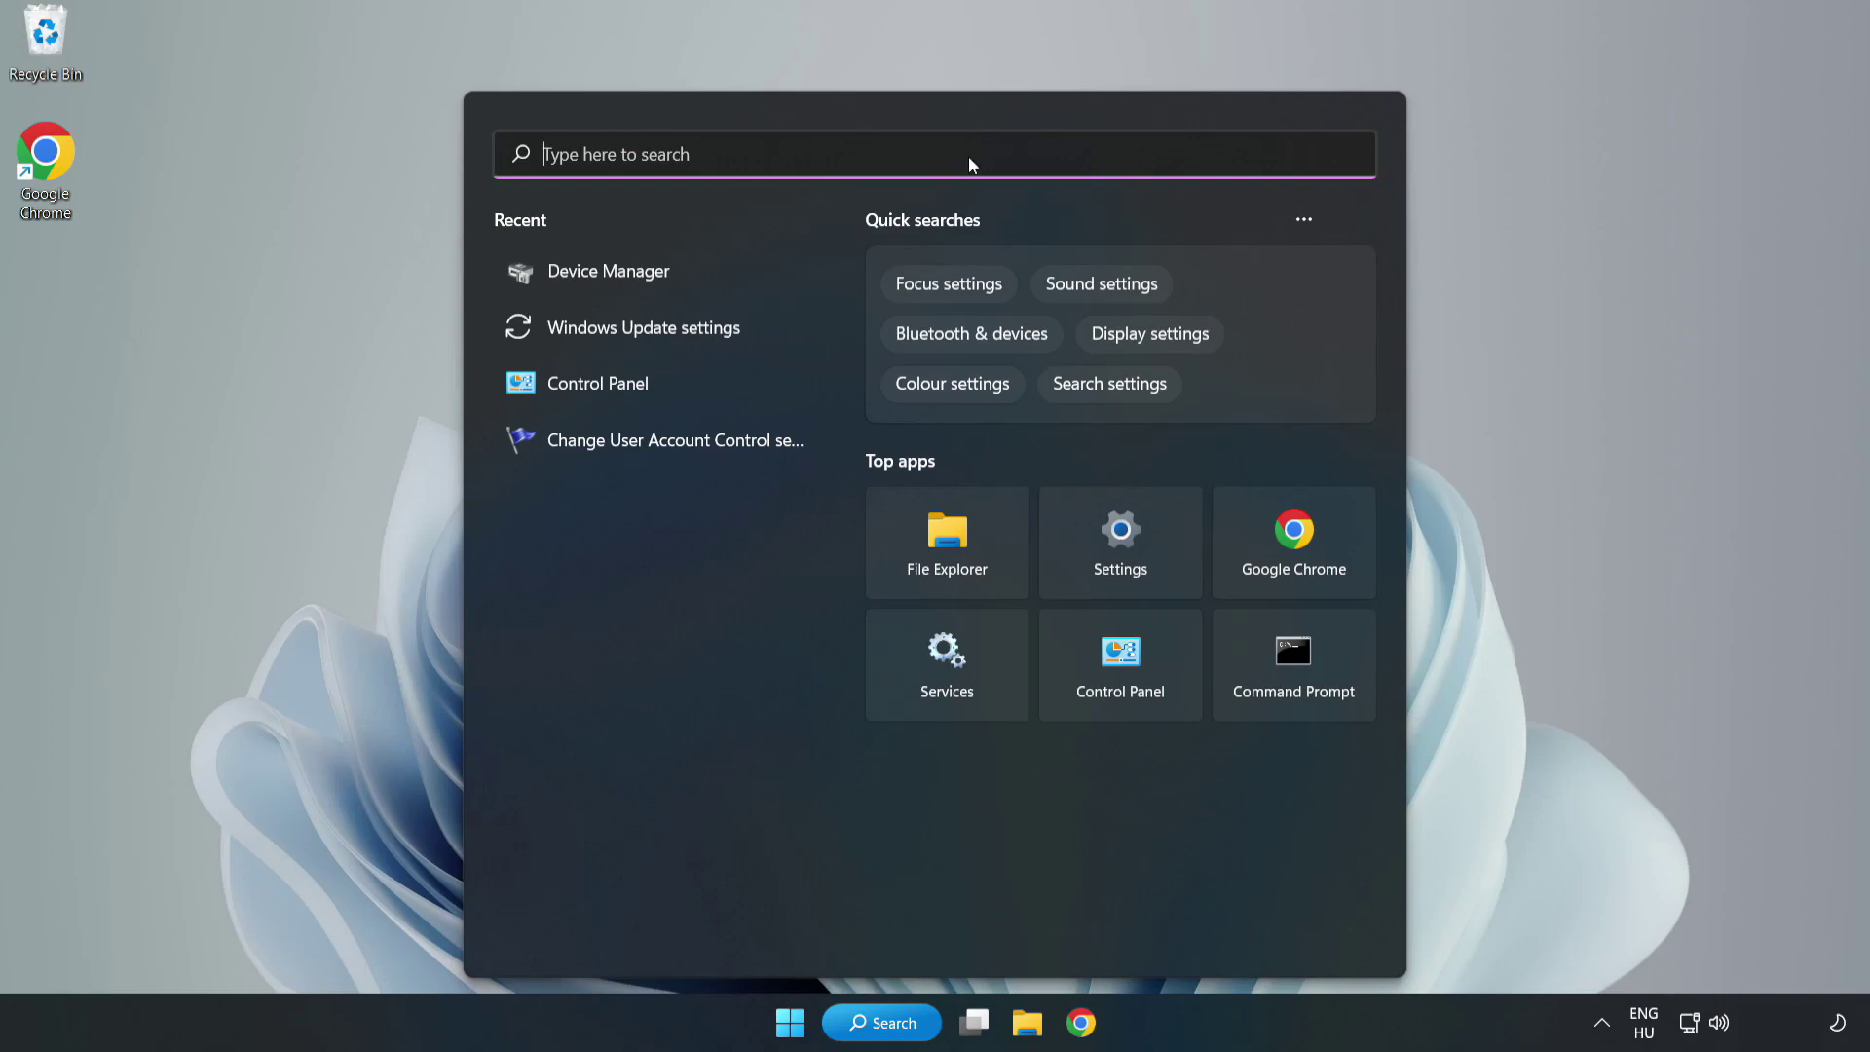
text(updates)
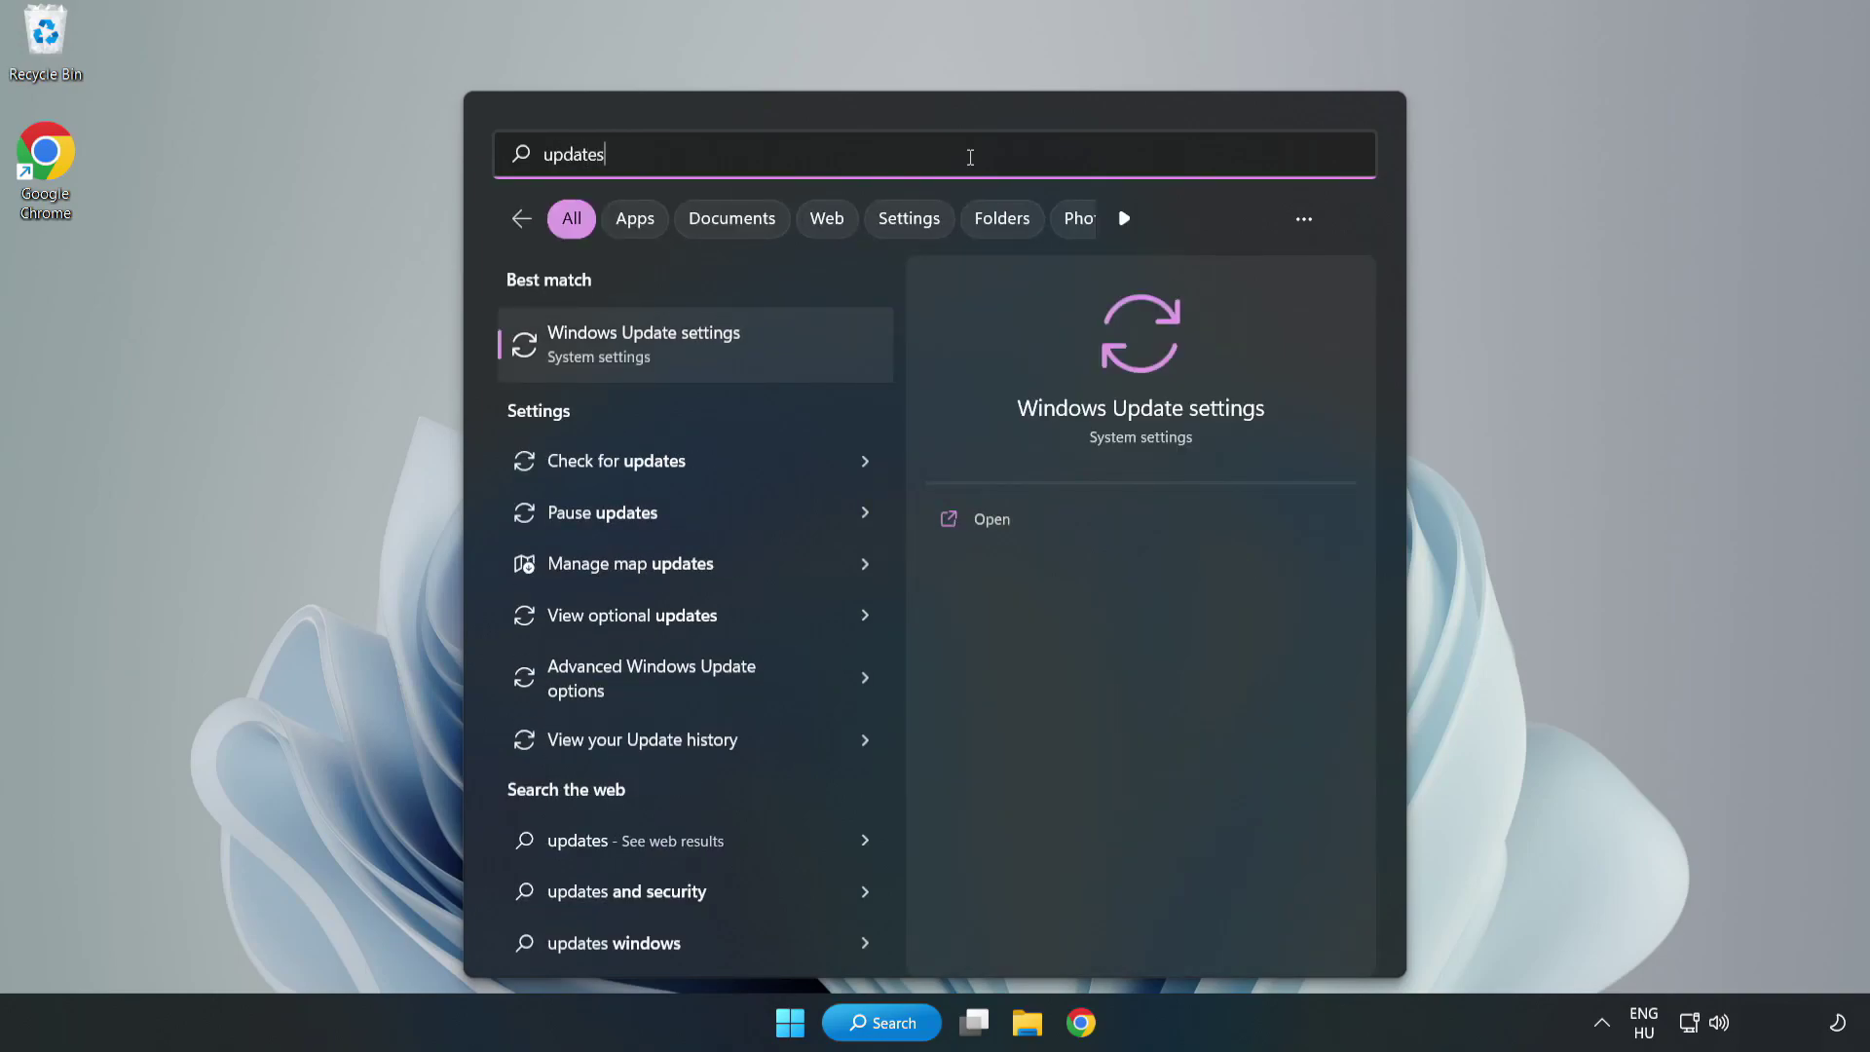
click(668, 352)
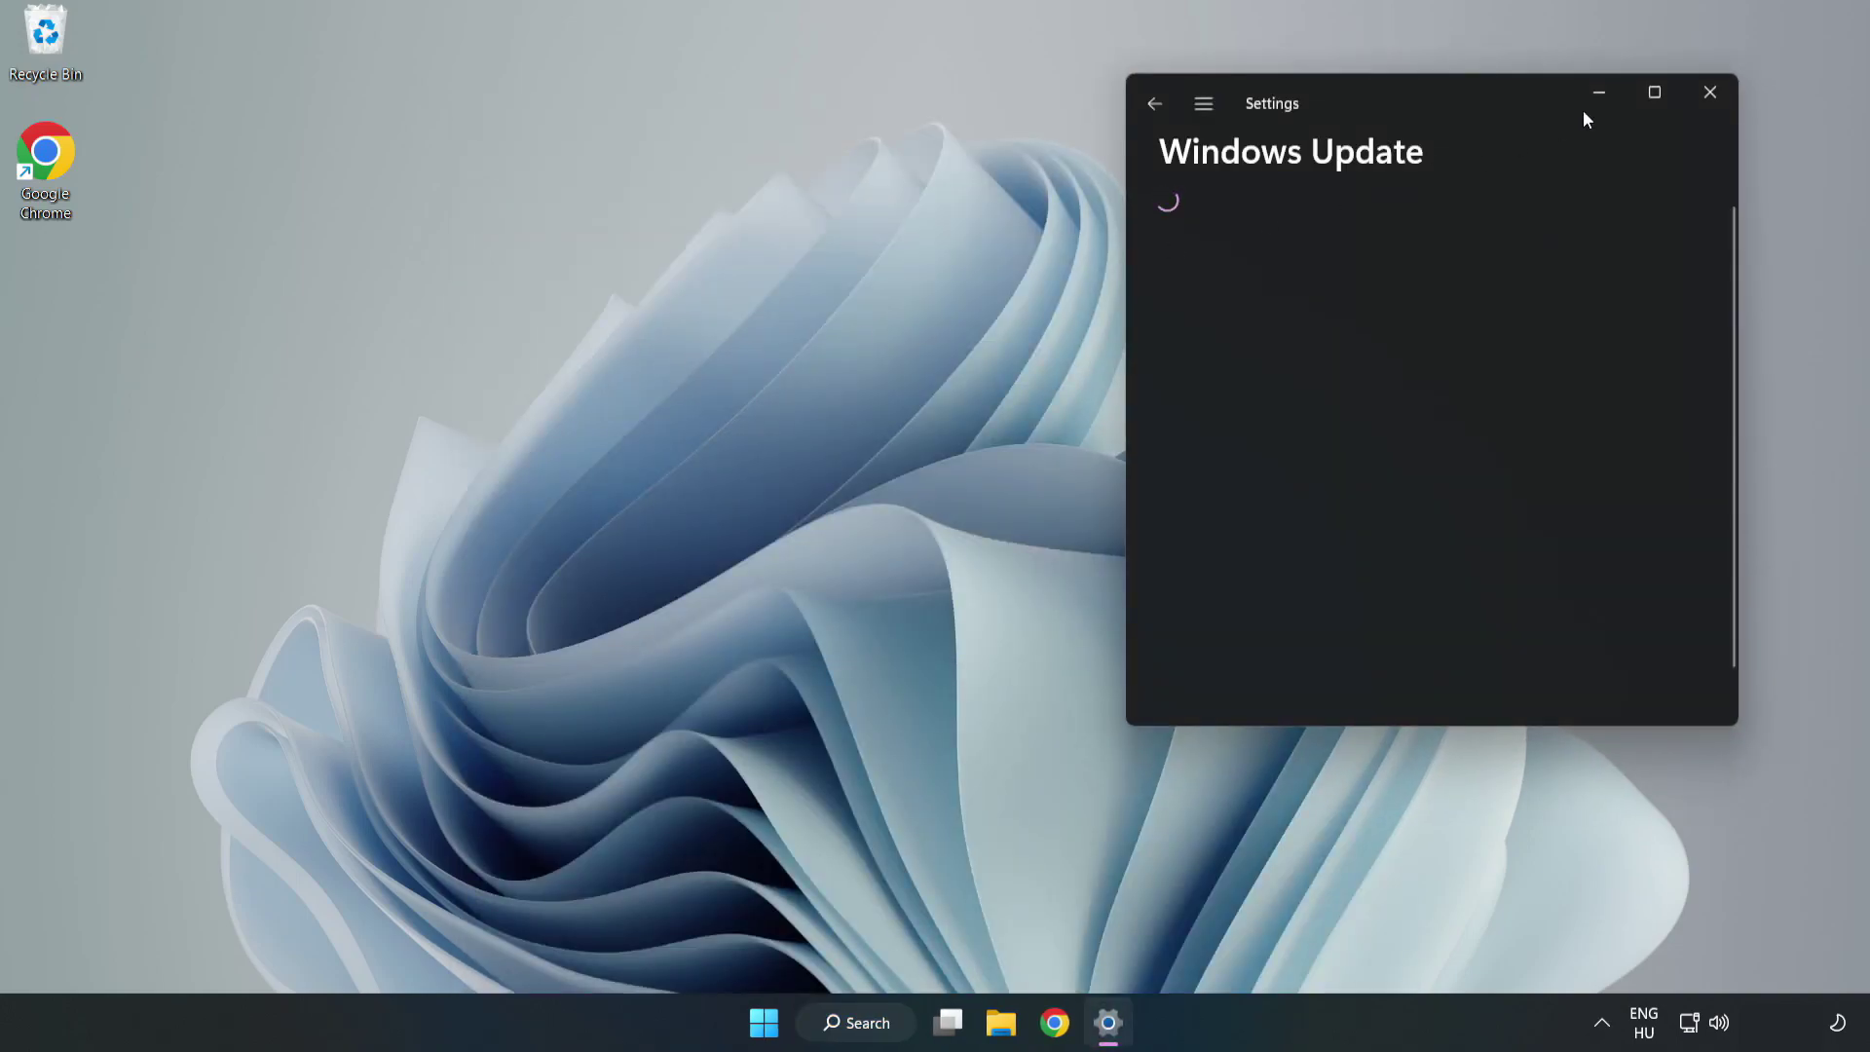
click(1663, 92)
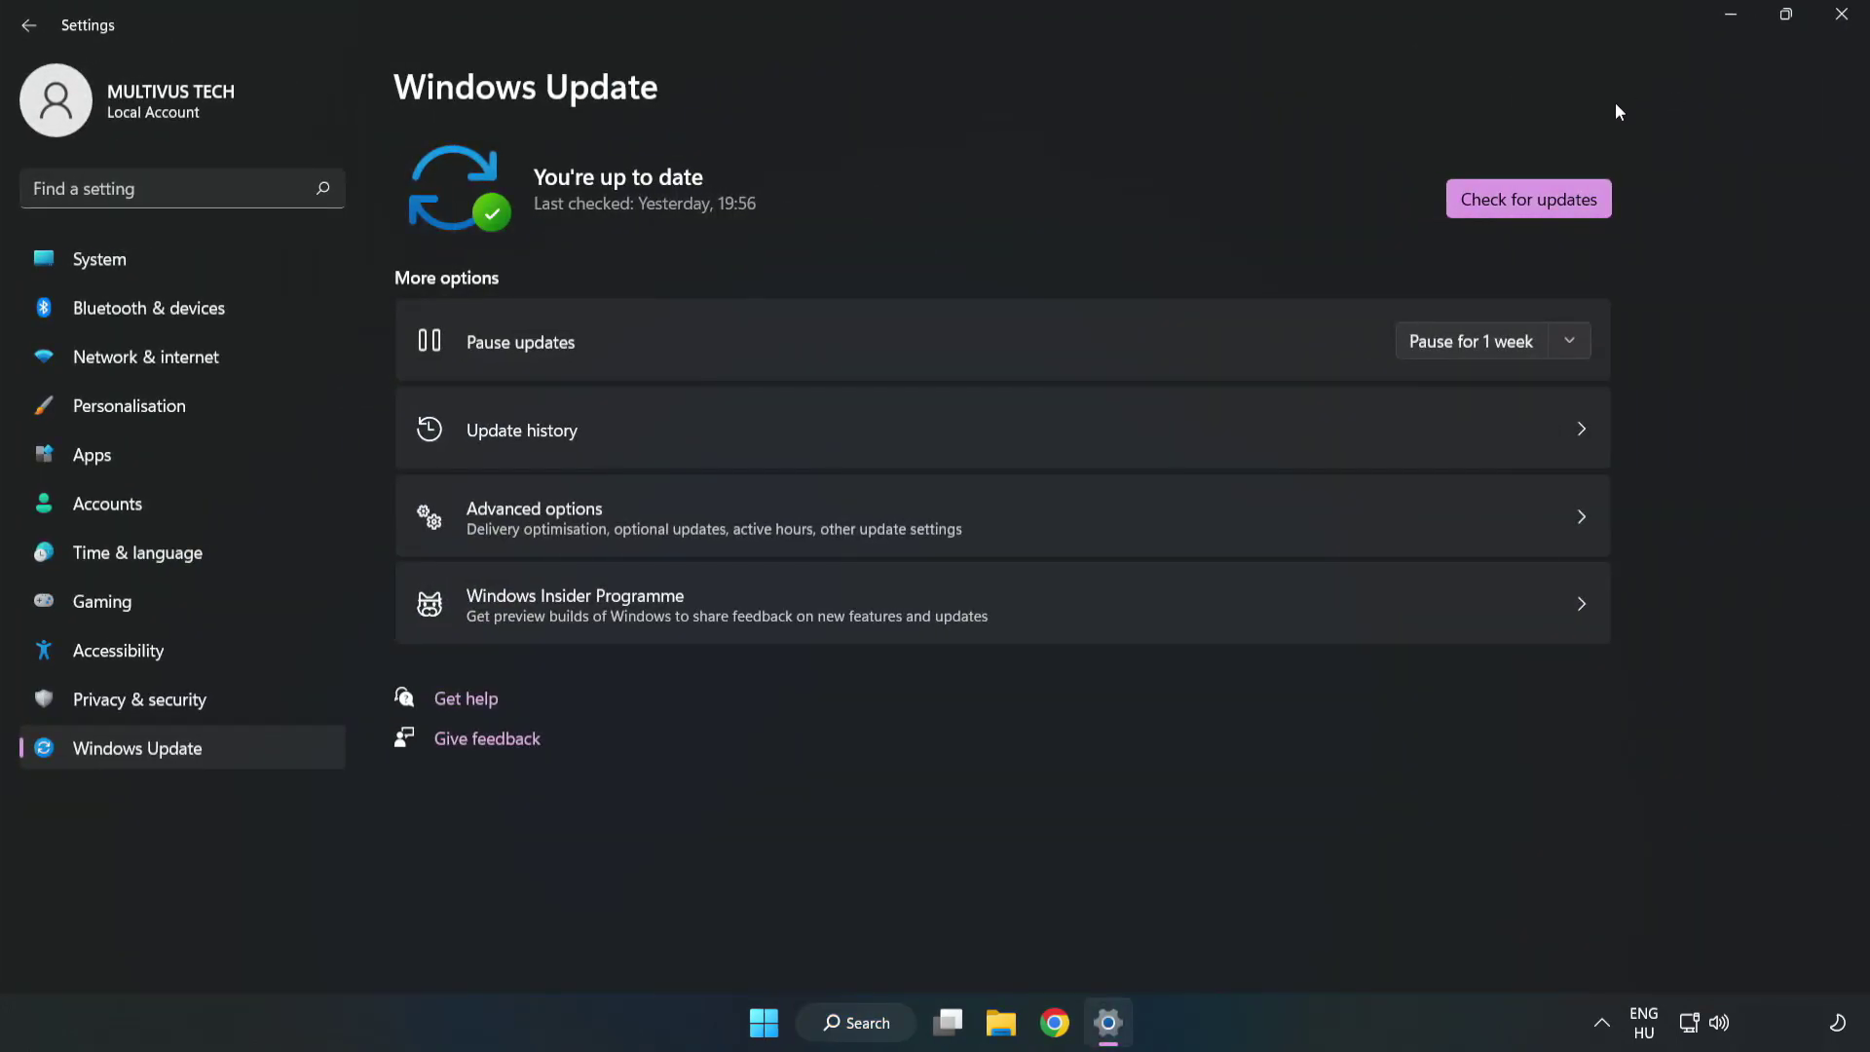
click(1521, 202)
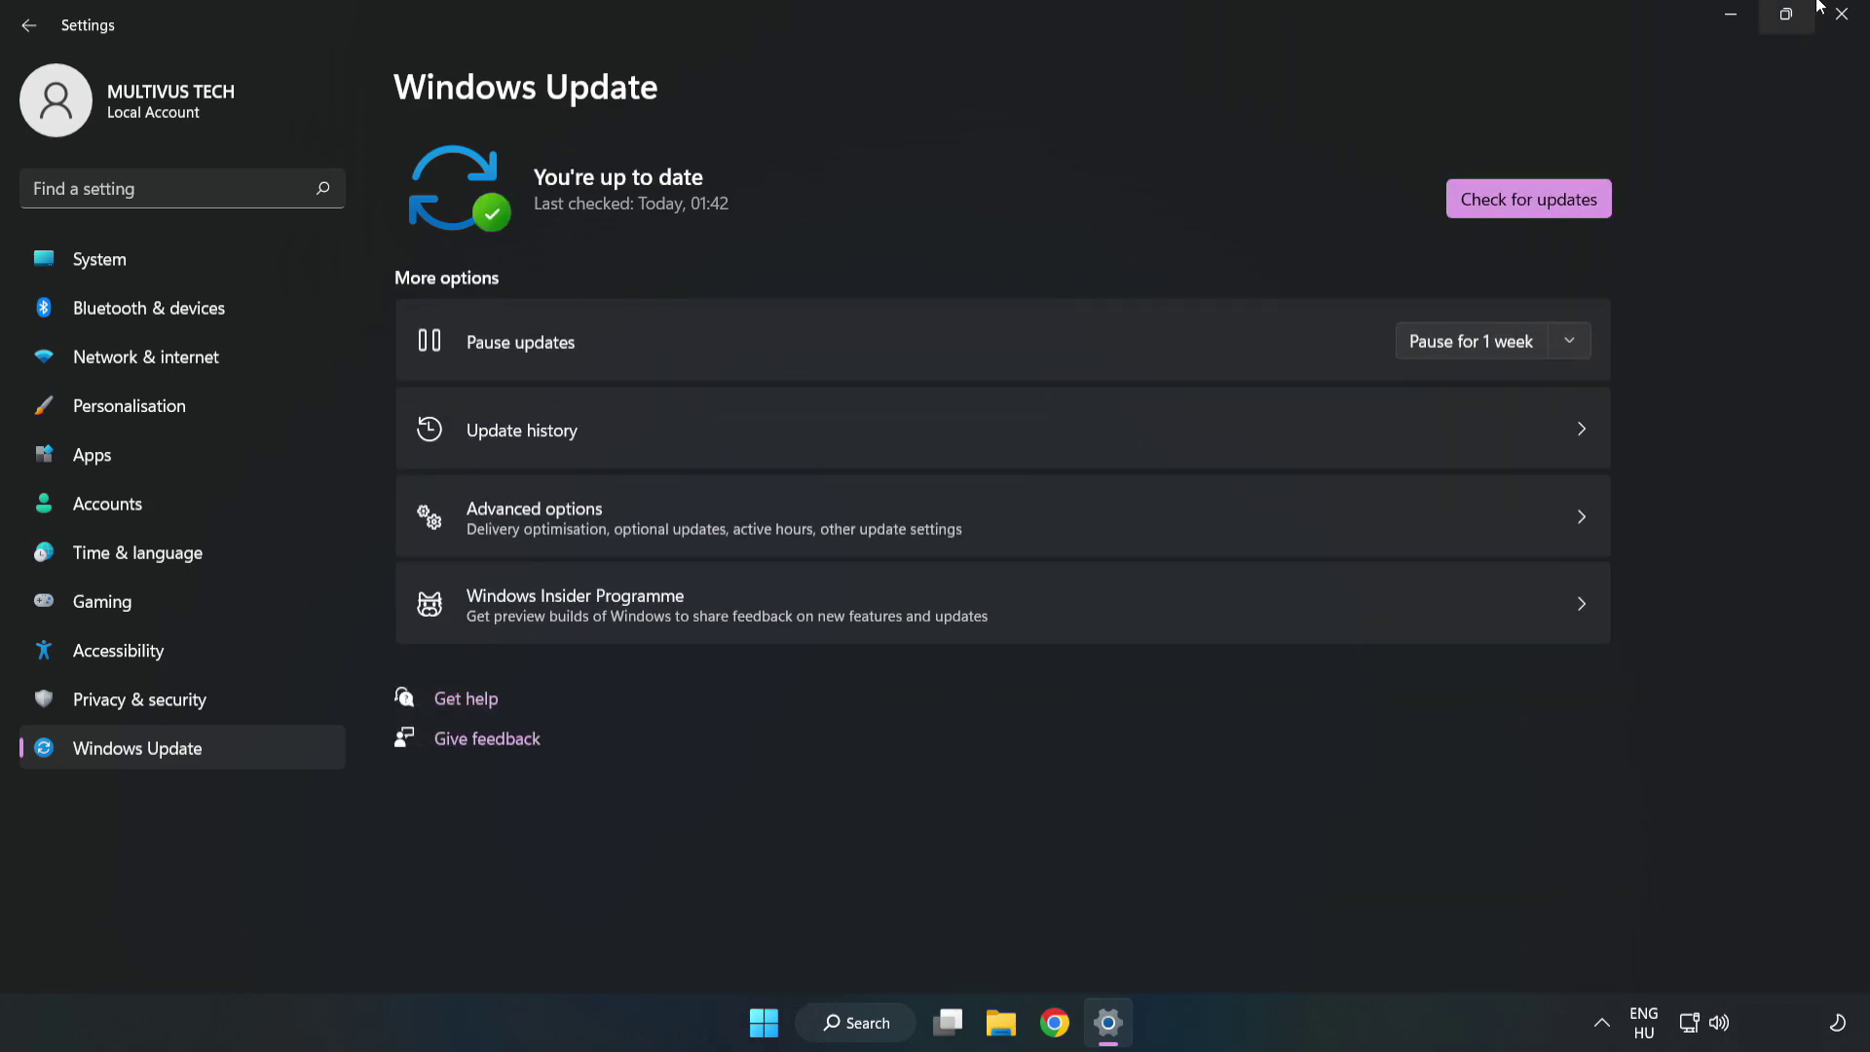
click(1842, 16)
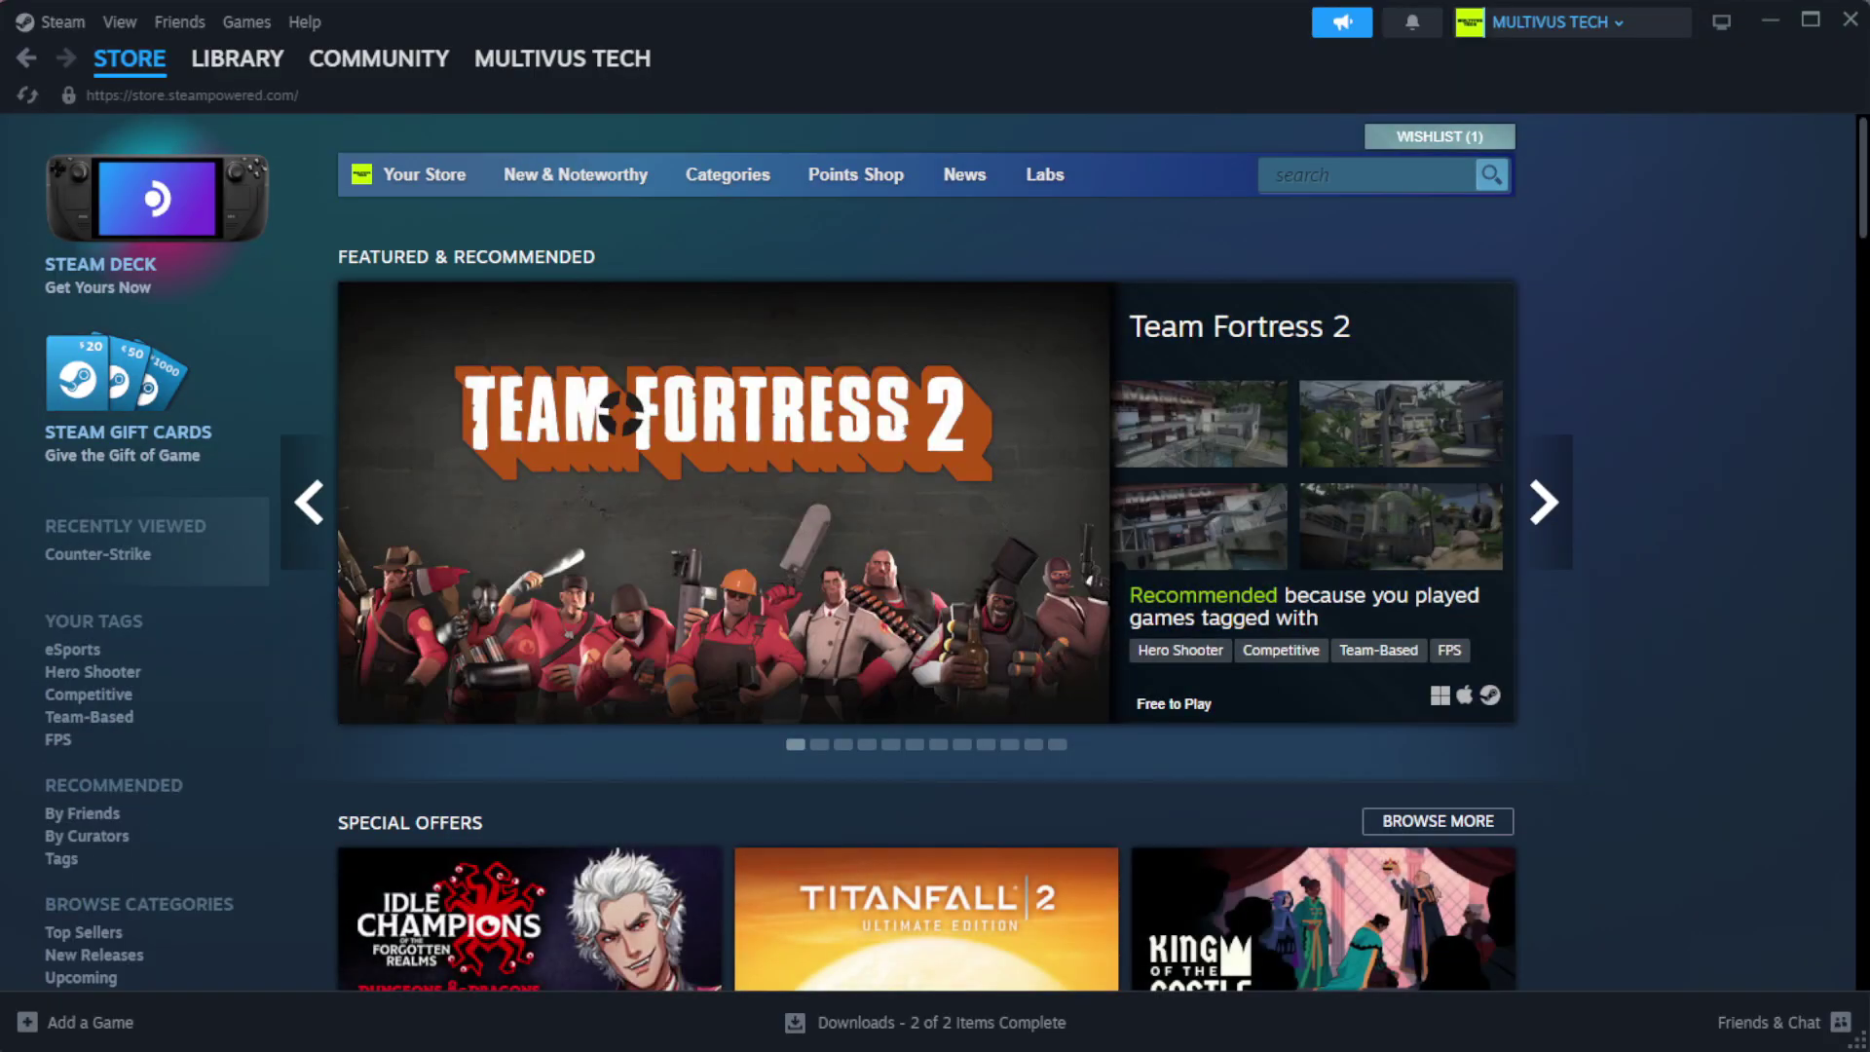
Switch to Steam and verify the integrity of the game files for YOUR NOT WORKING GAME in the library's favorites.
mouse_move(238, 78)
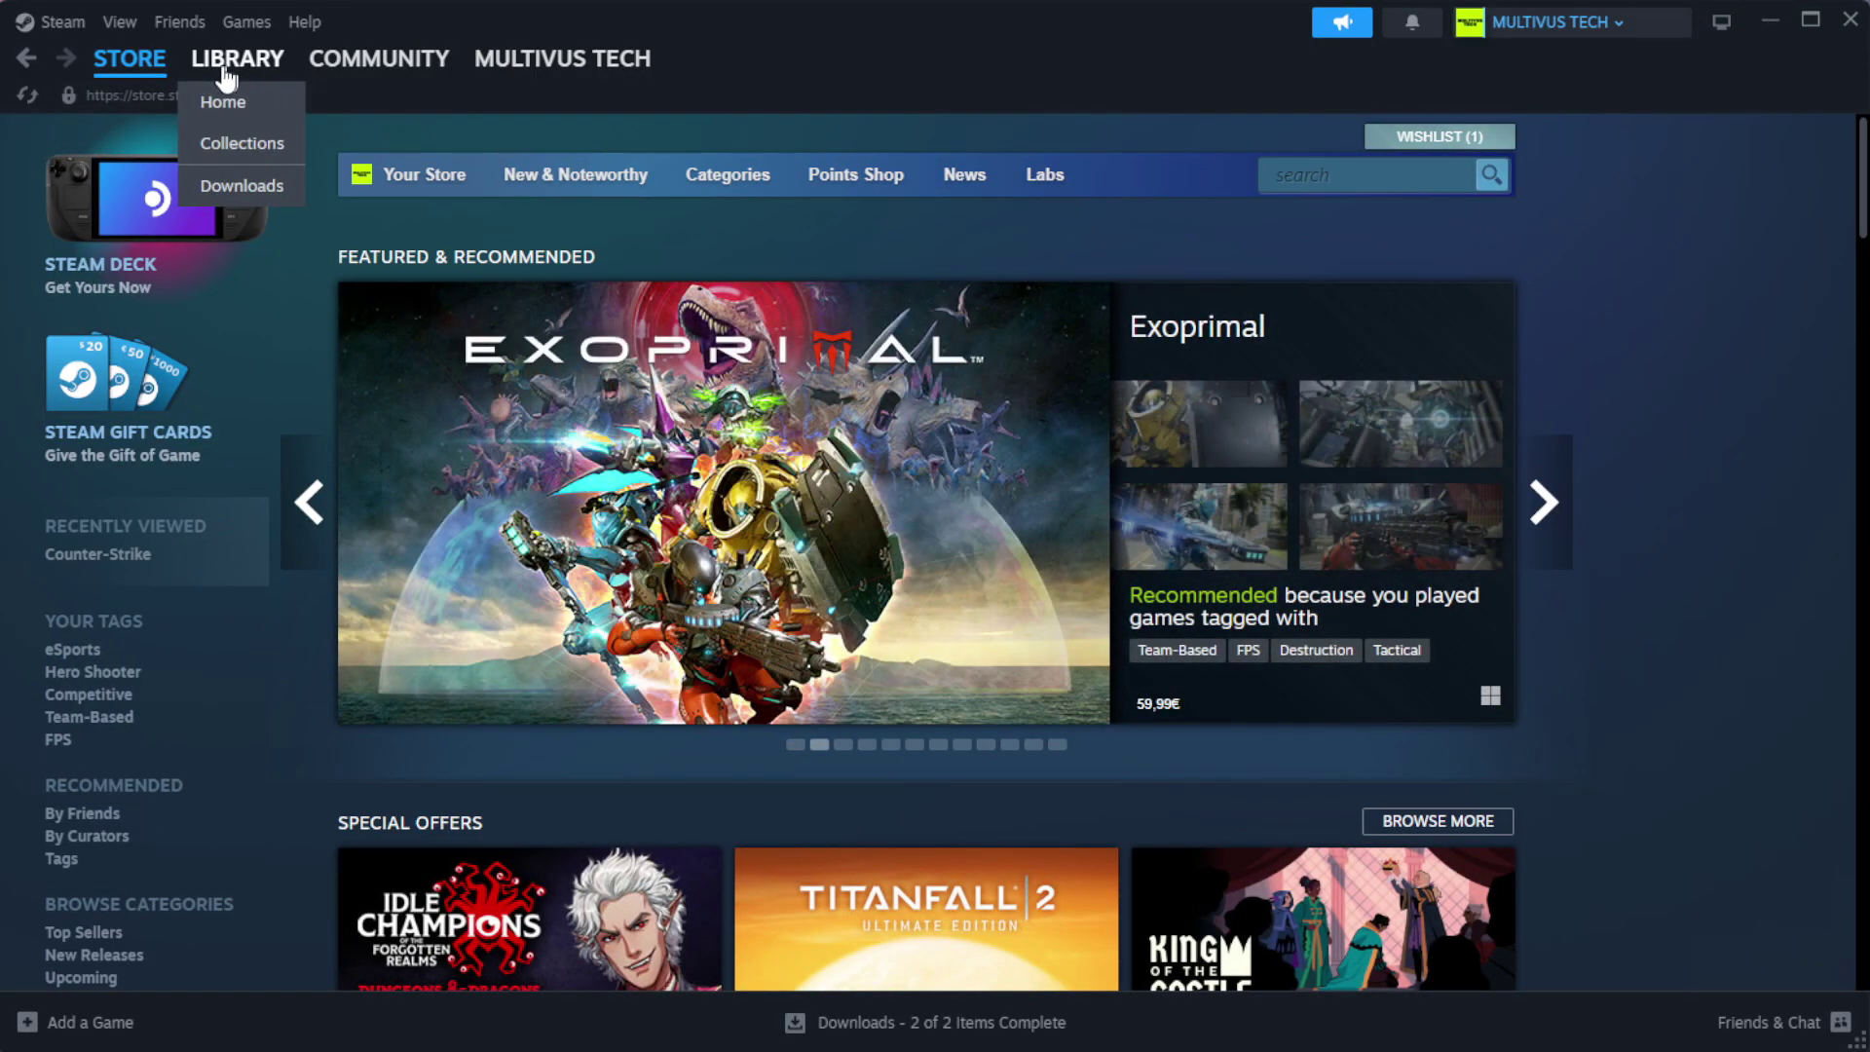
click(273, 103)
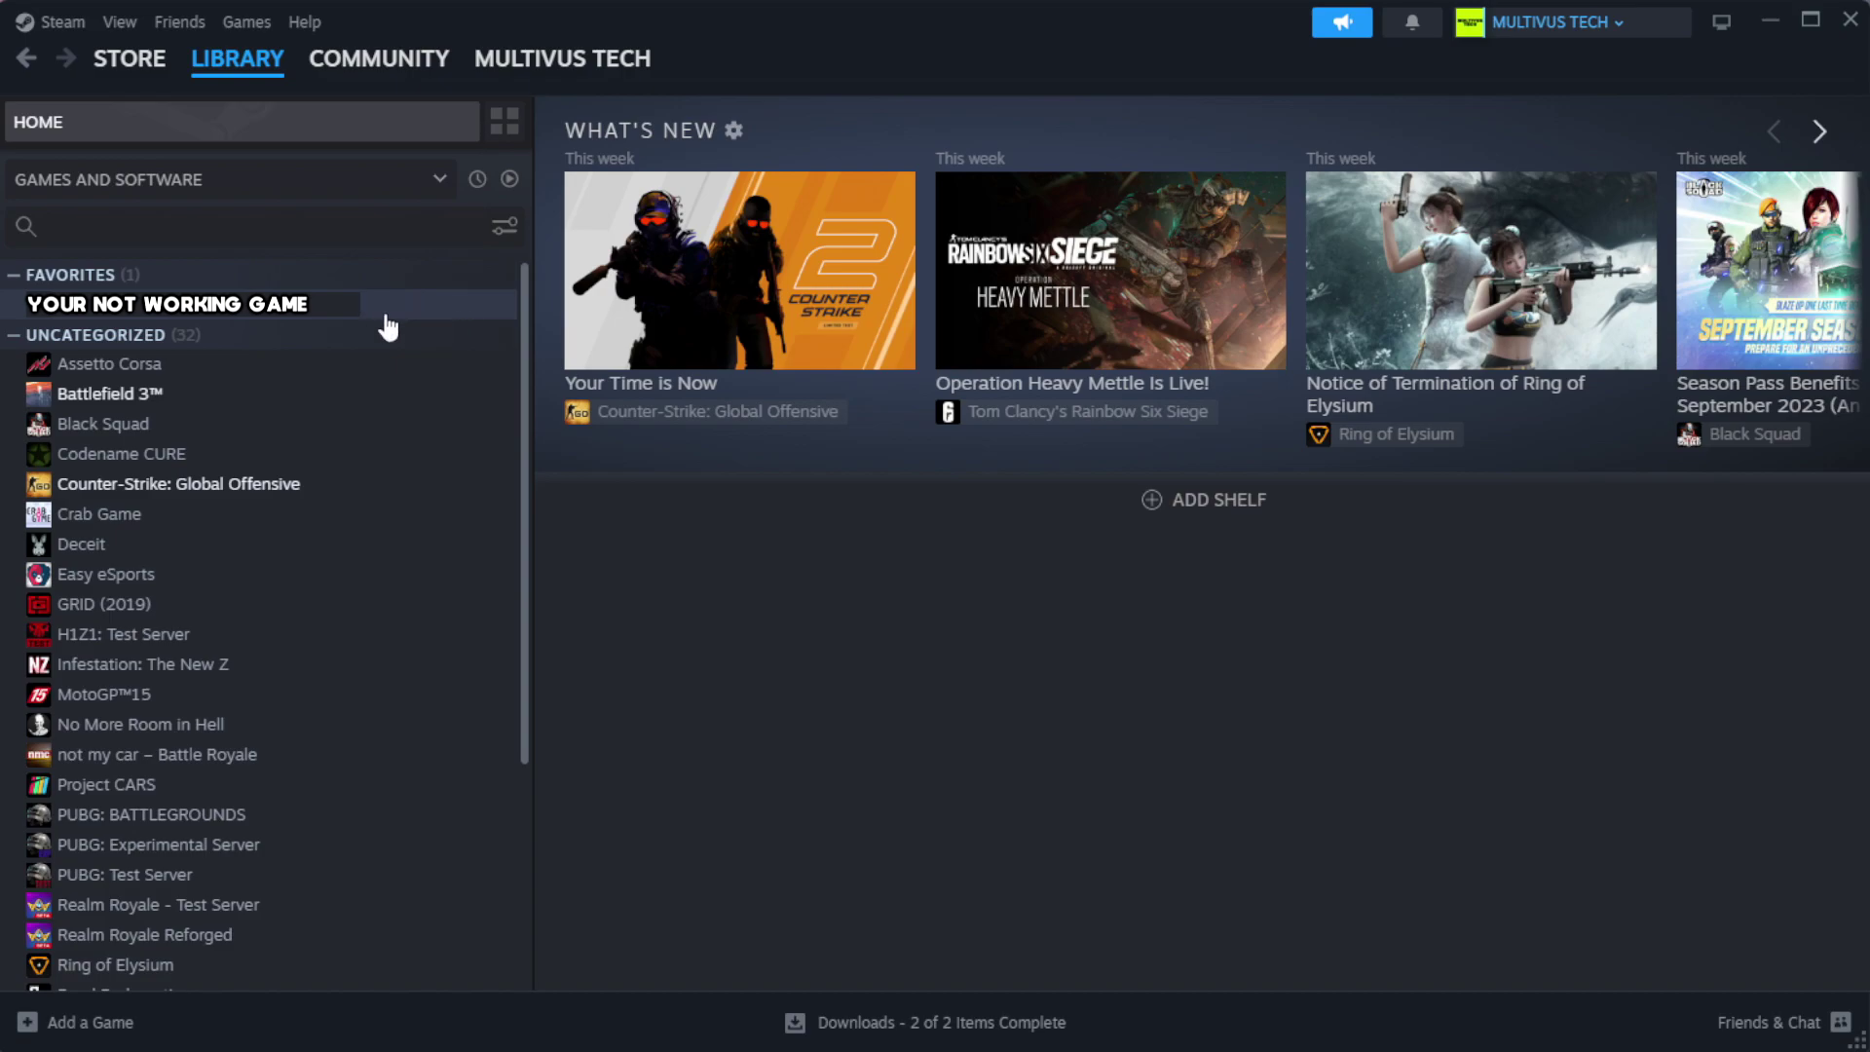
right_click(460, 308)
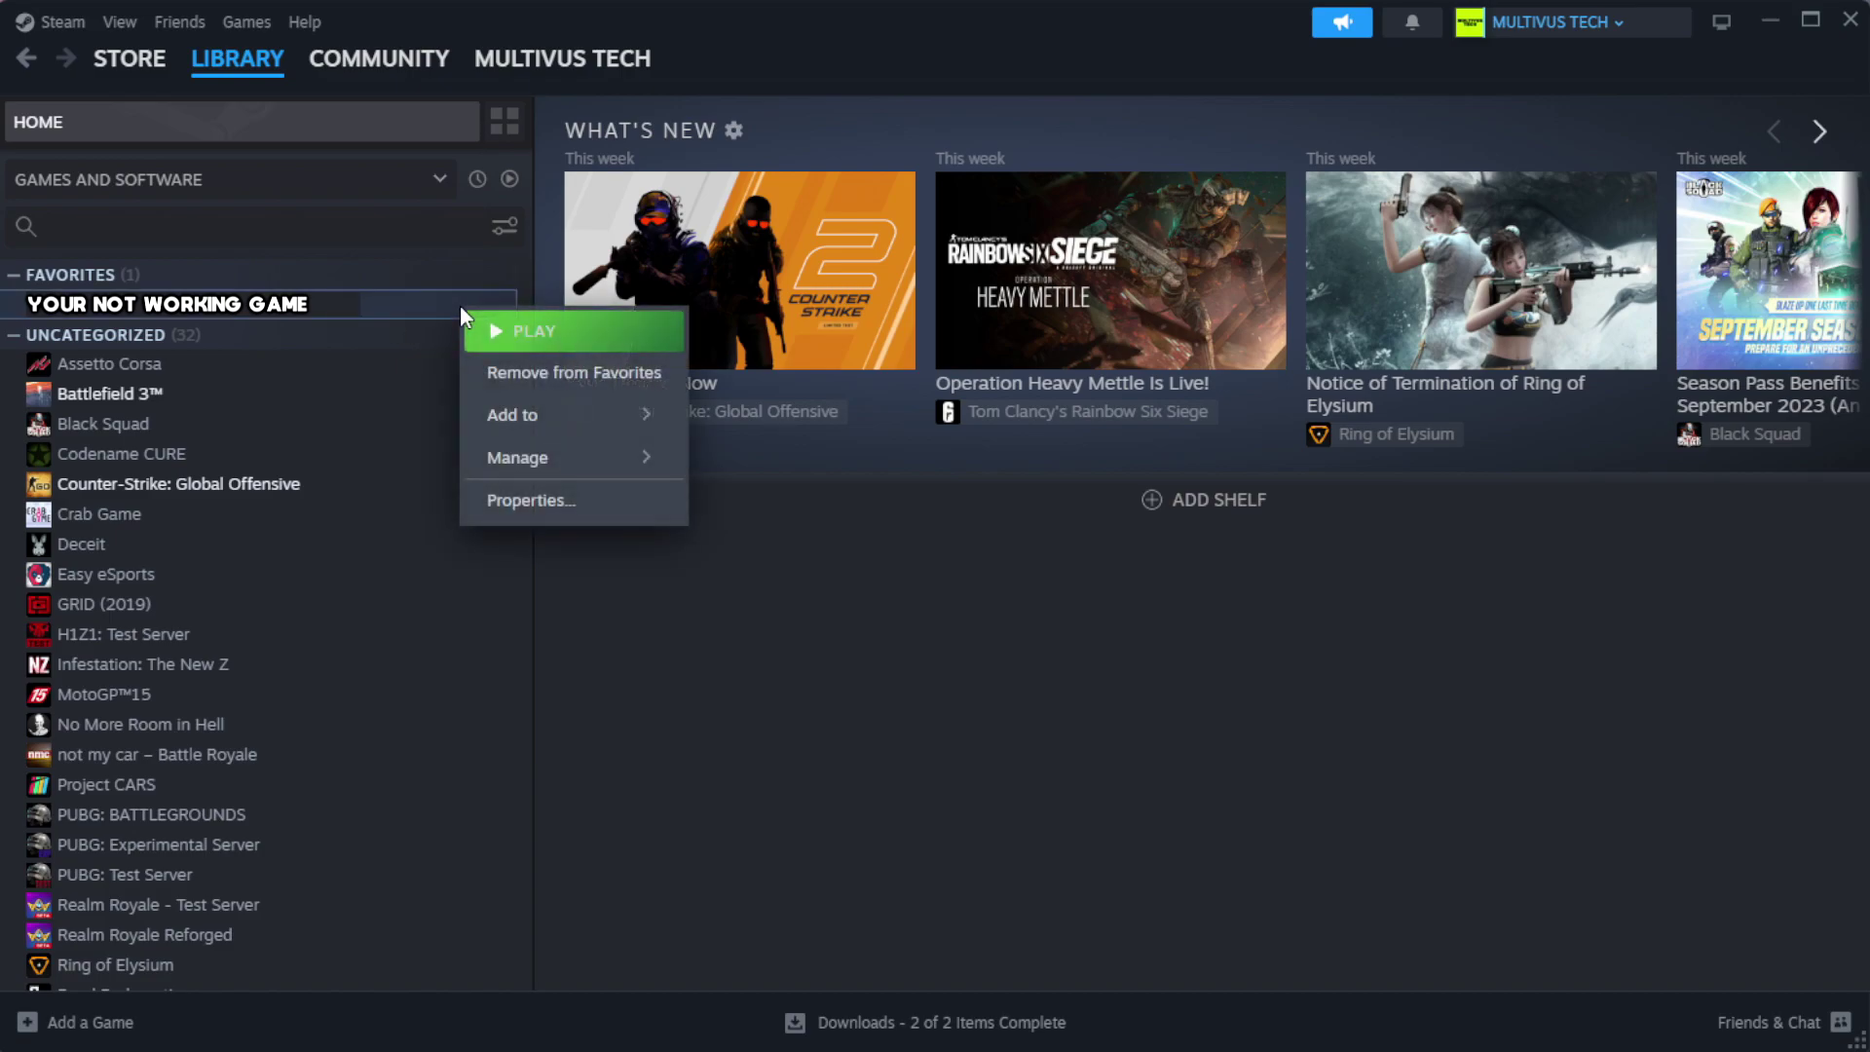
click(597, 513)
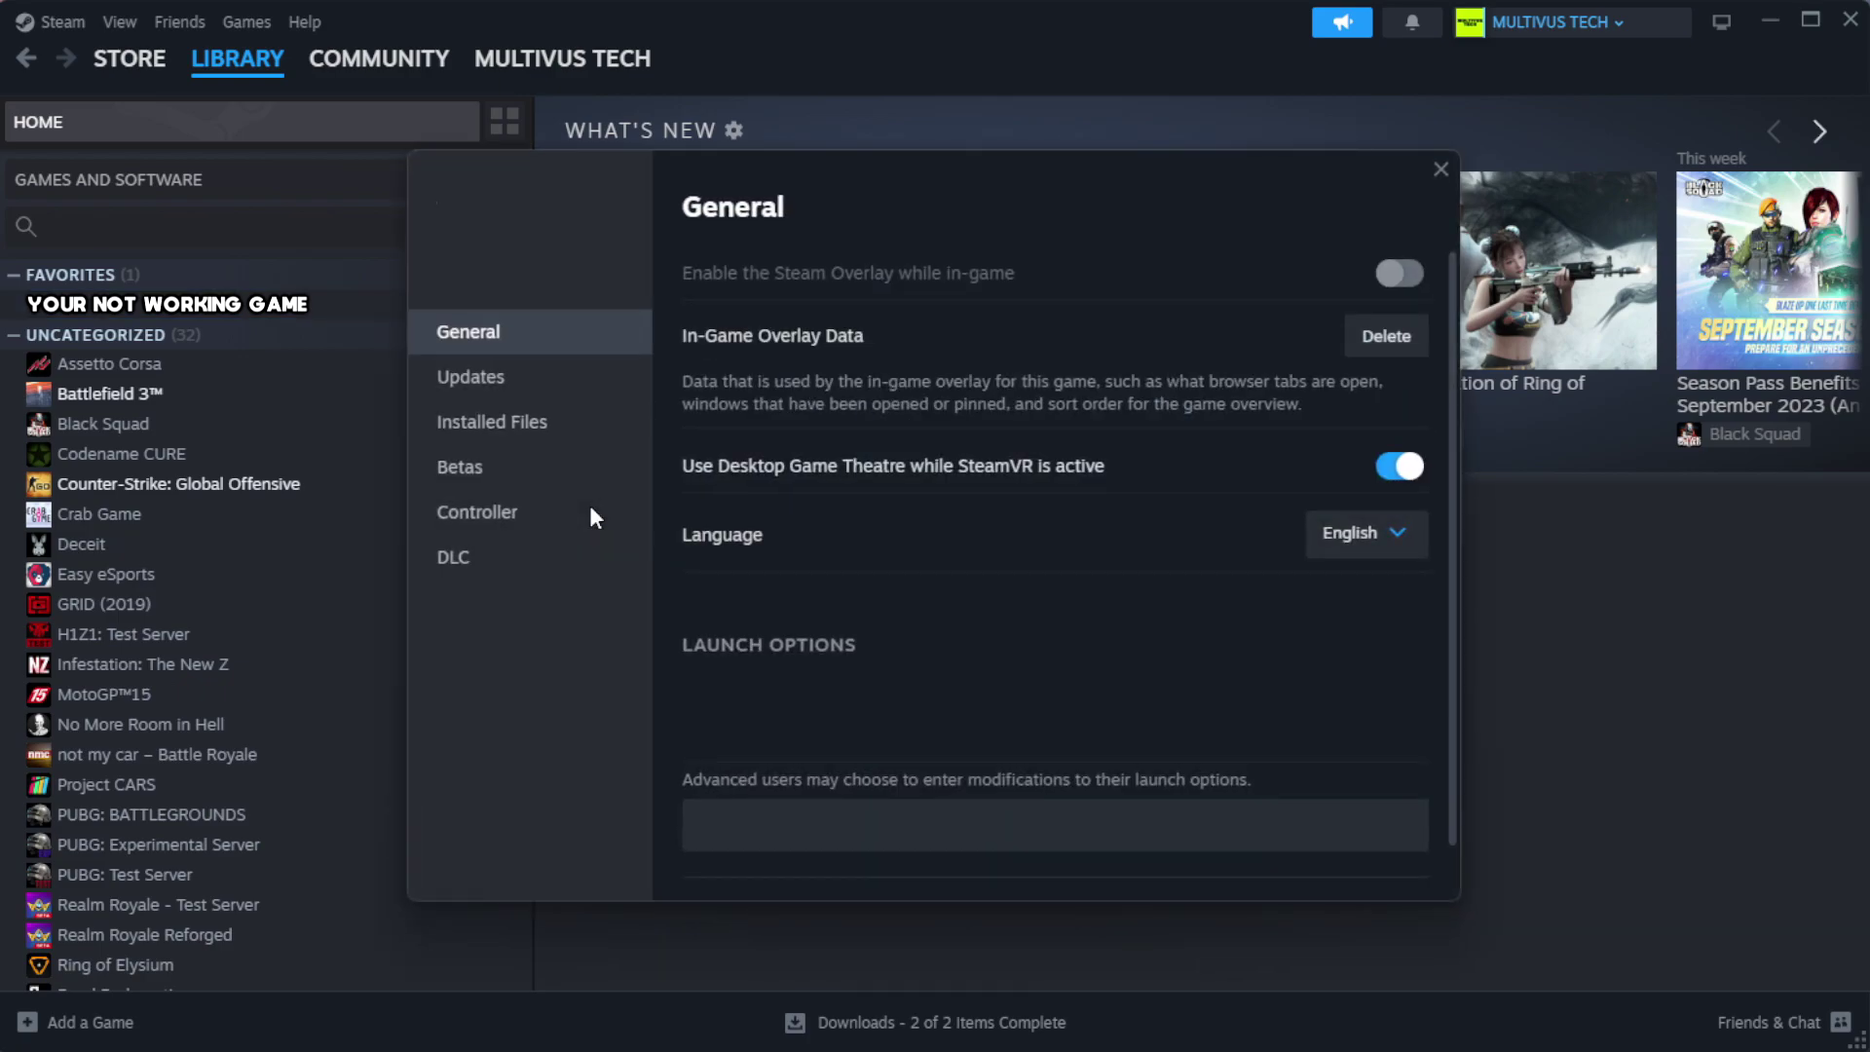
click(615, 443)
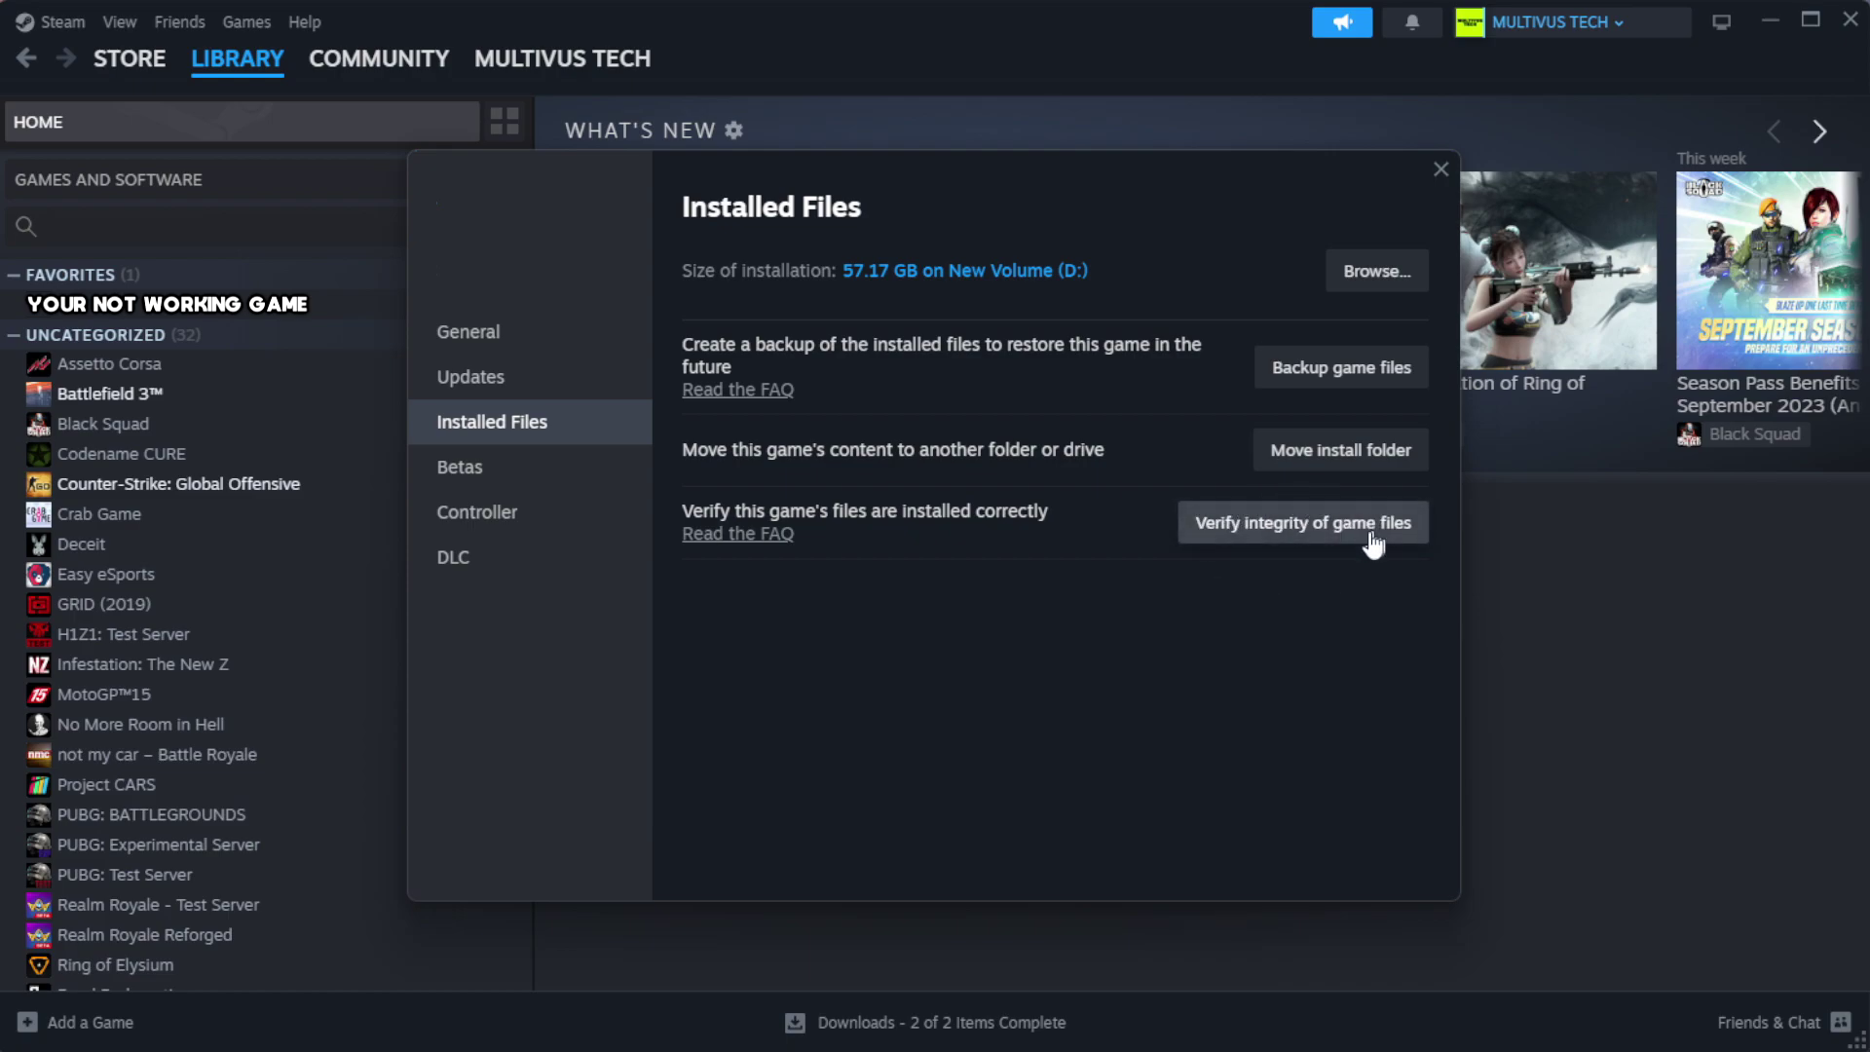
click(1312, 534)
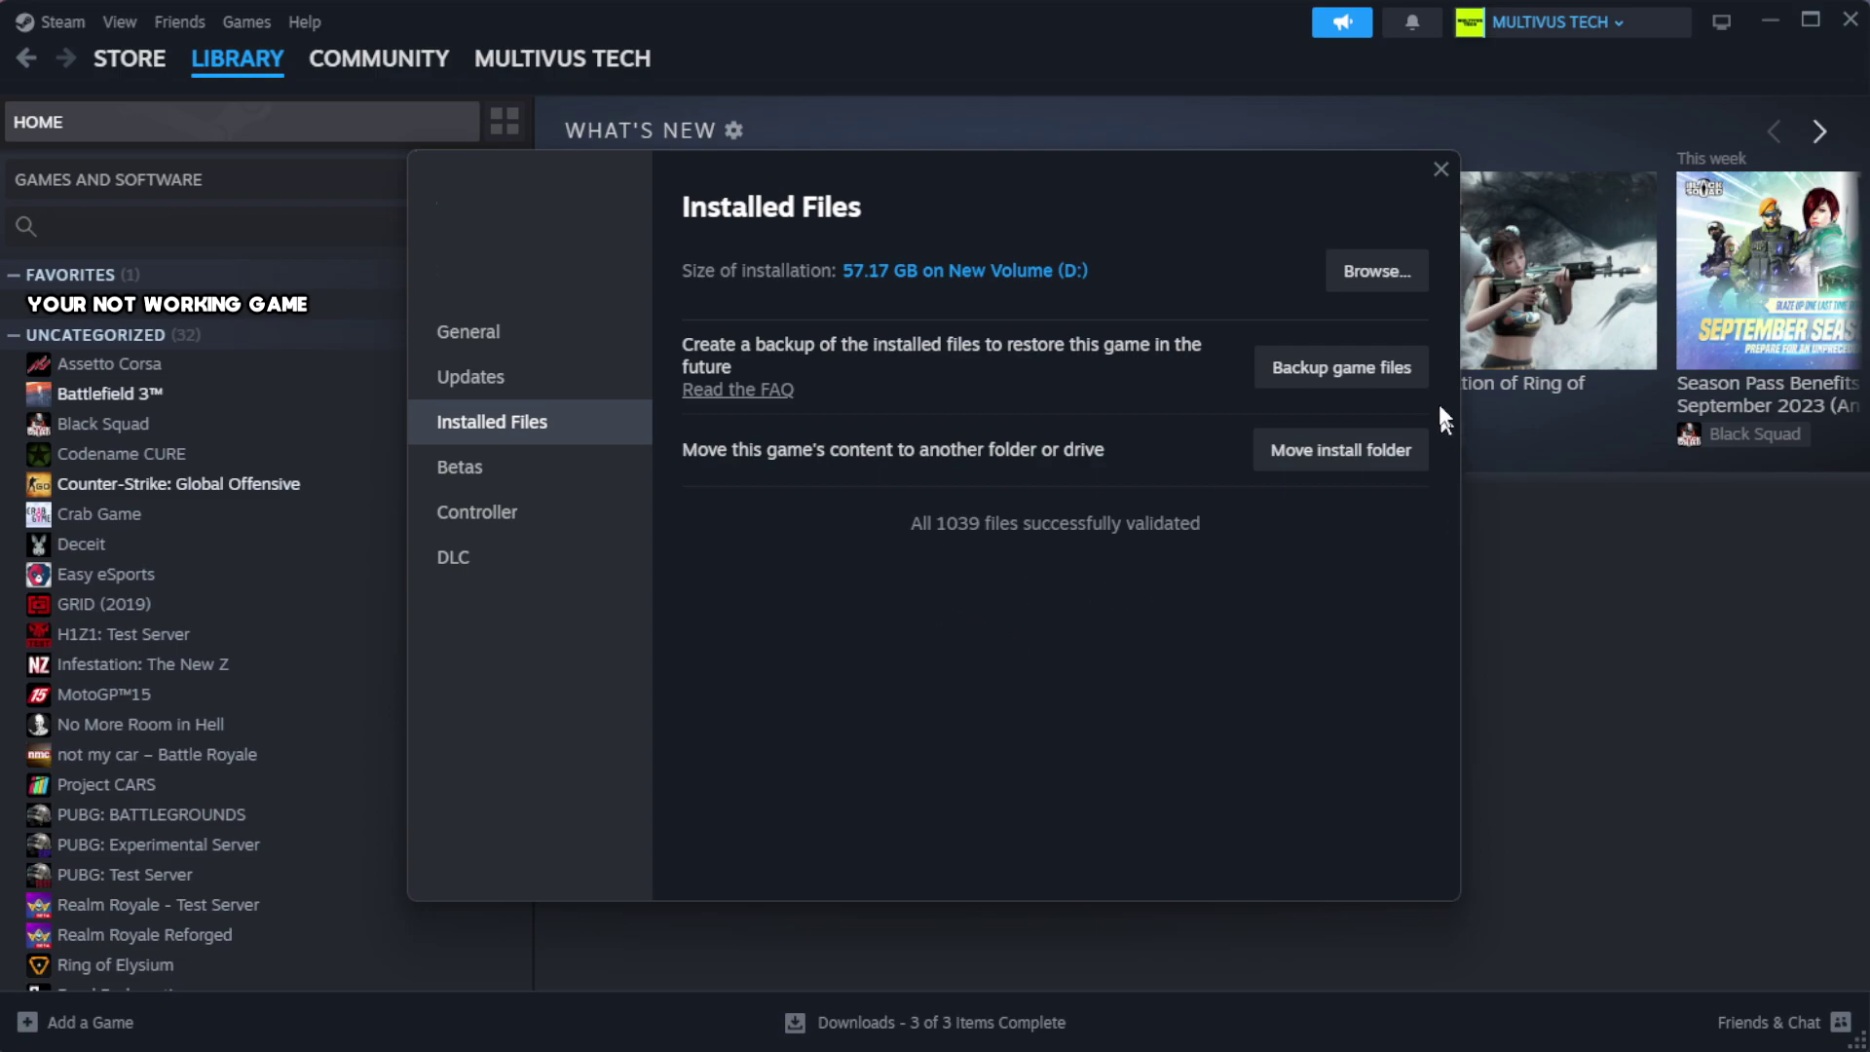
Browse to the game's installation folder and open the properties of the YOUR NOT WORKING GAME shortcut.
click(1373, 275)
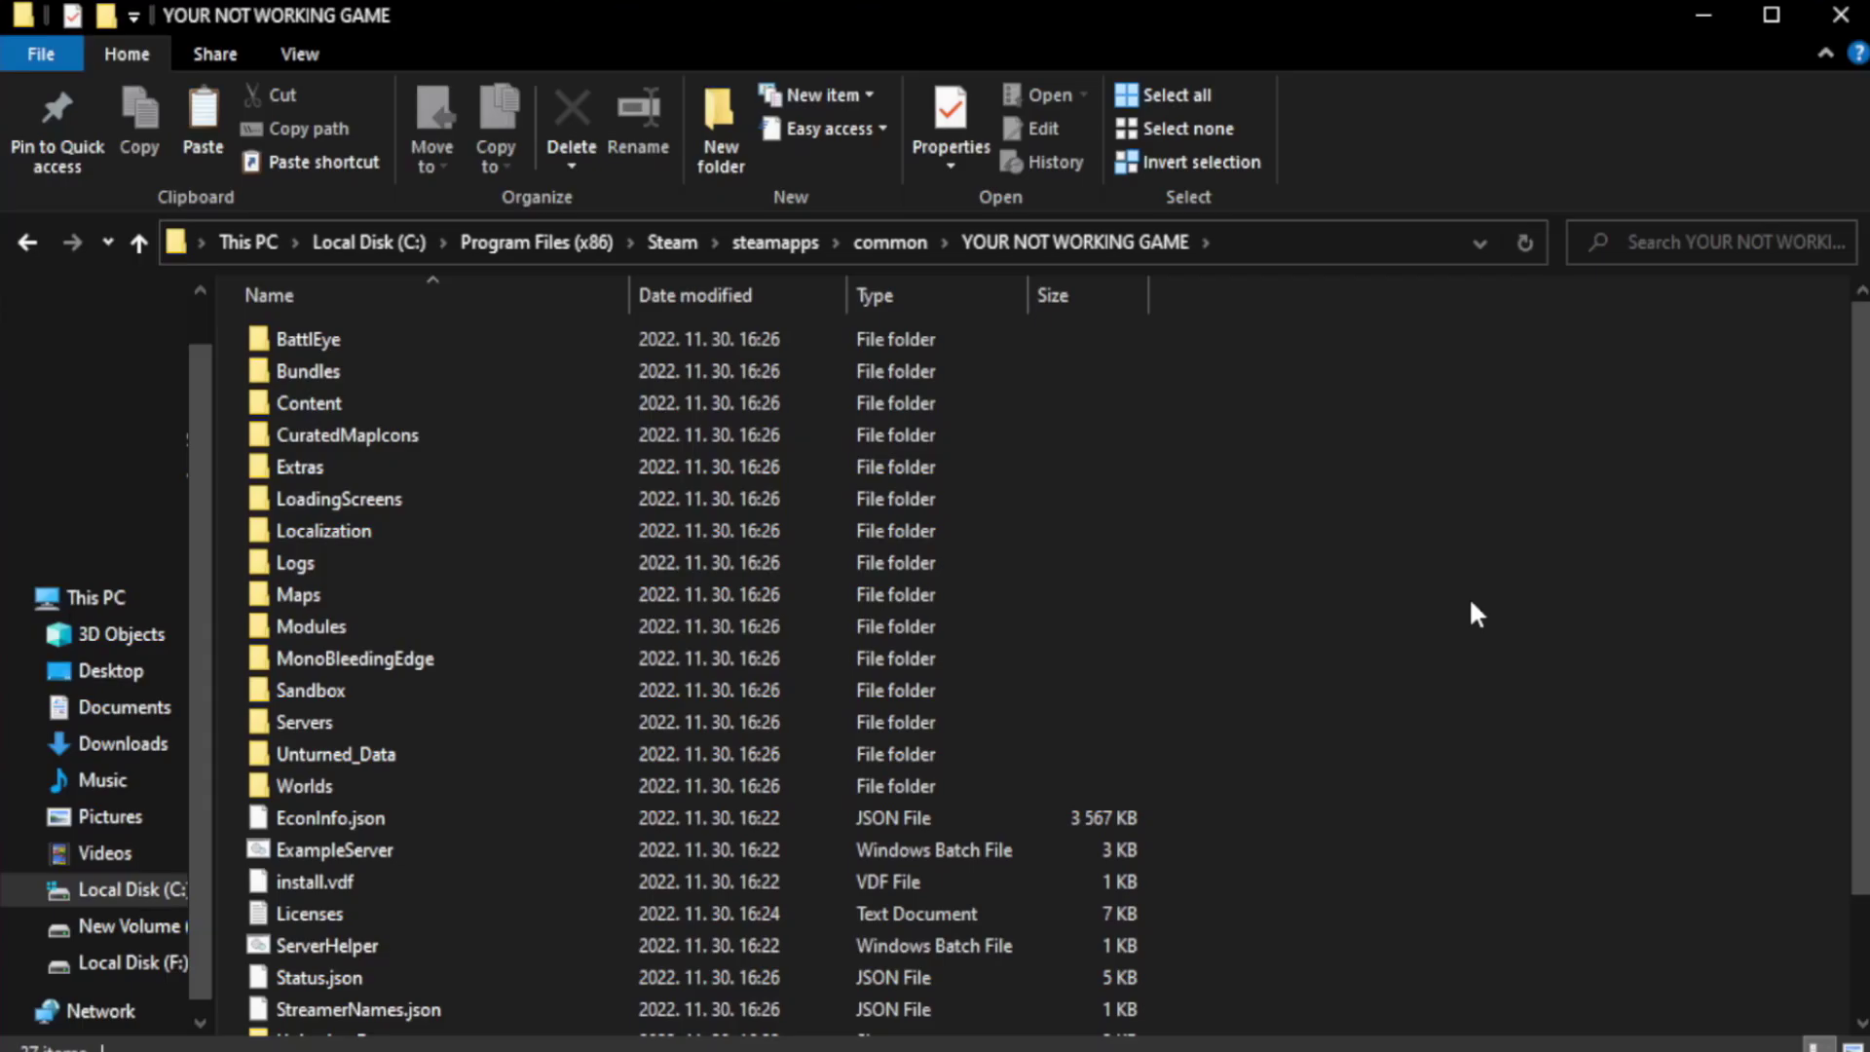
drag(1865, 580, 1865, 693)
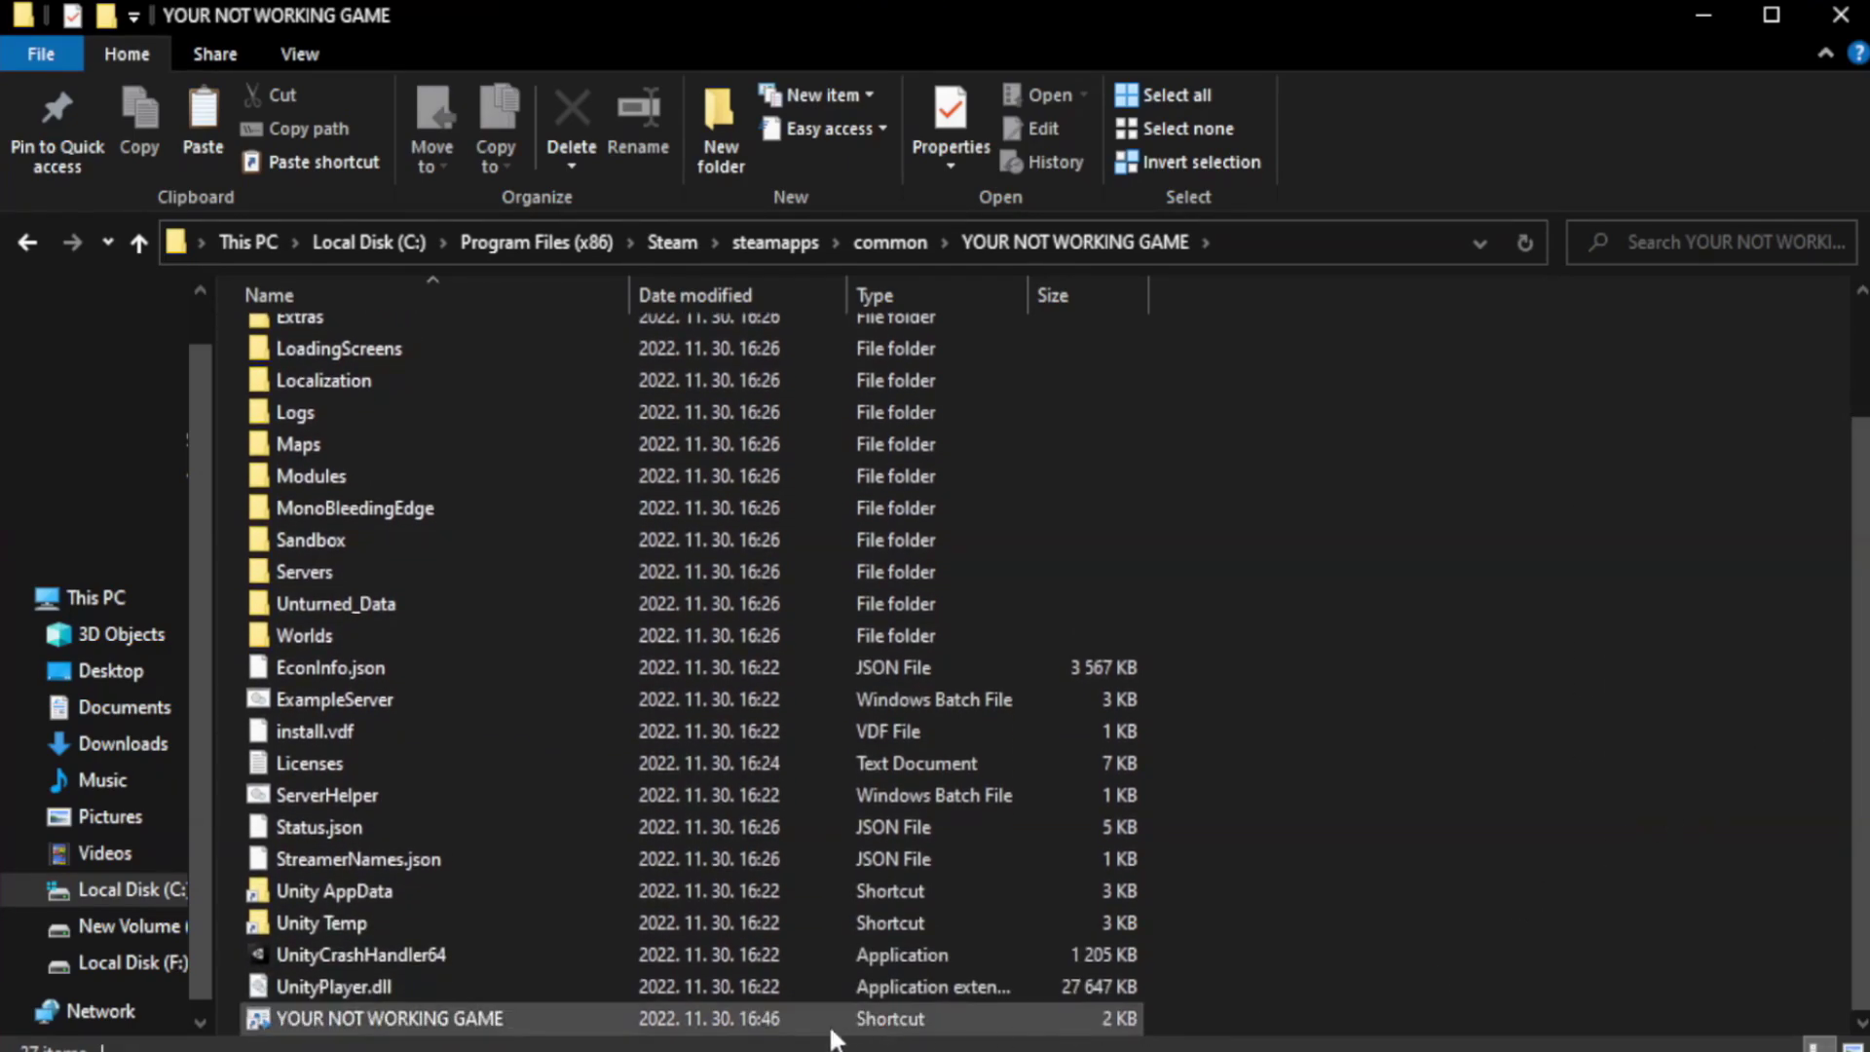
click(743, 1021)
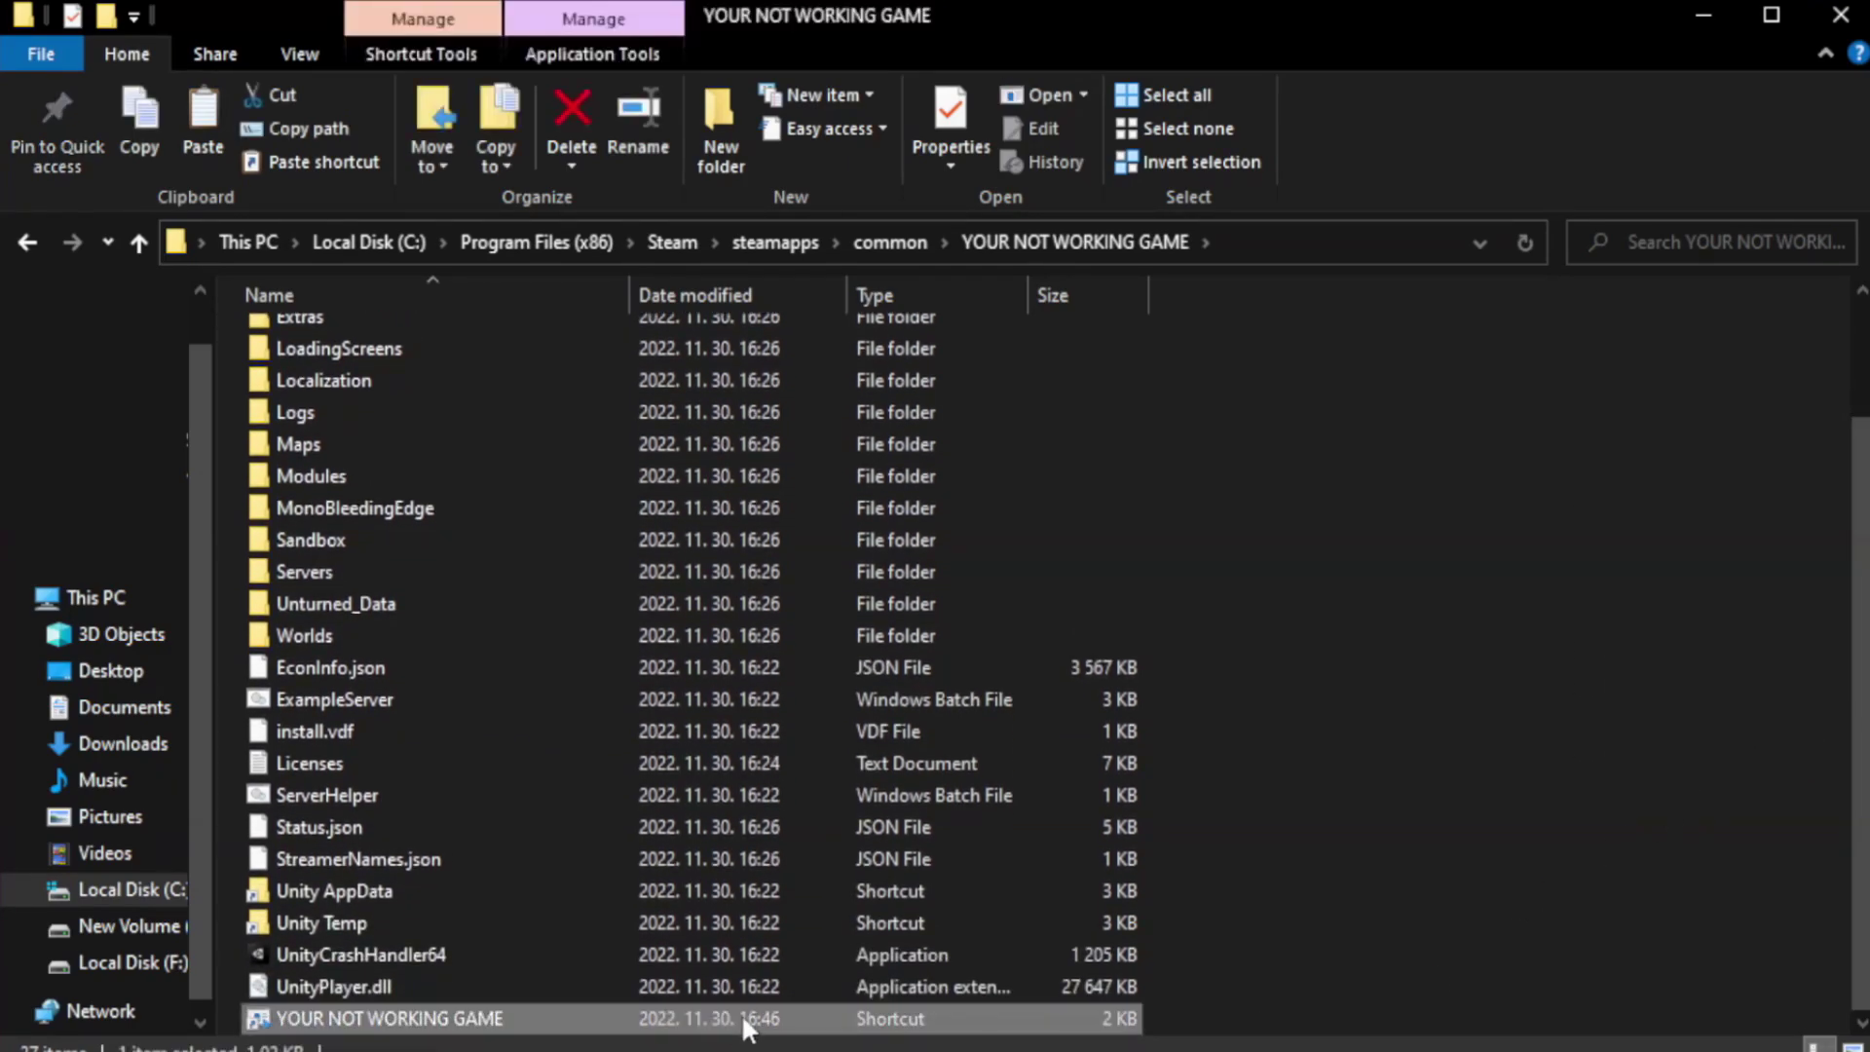
right_click(626, 1021)
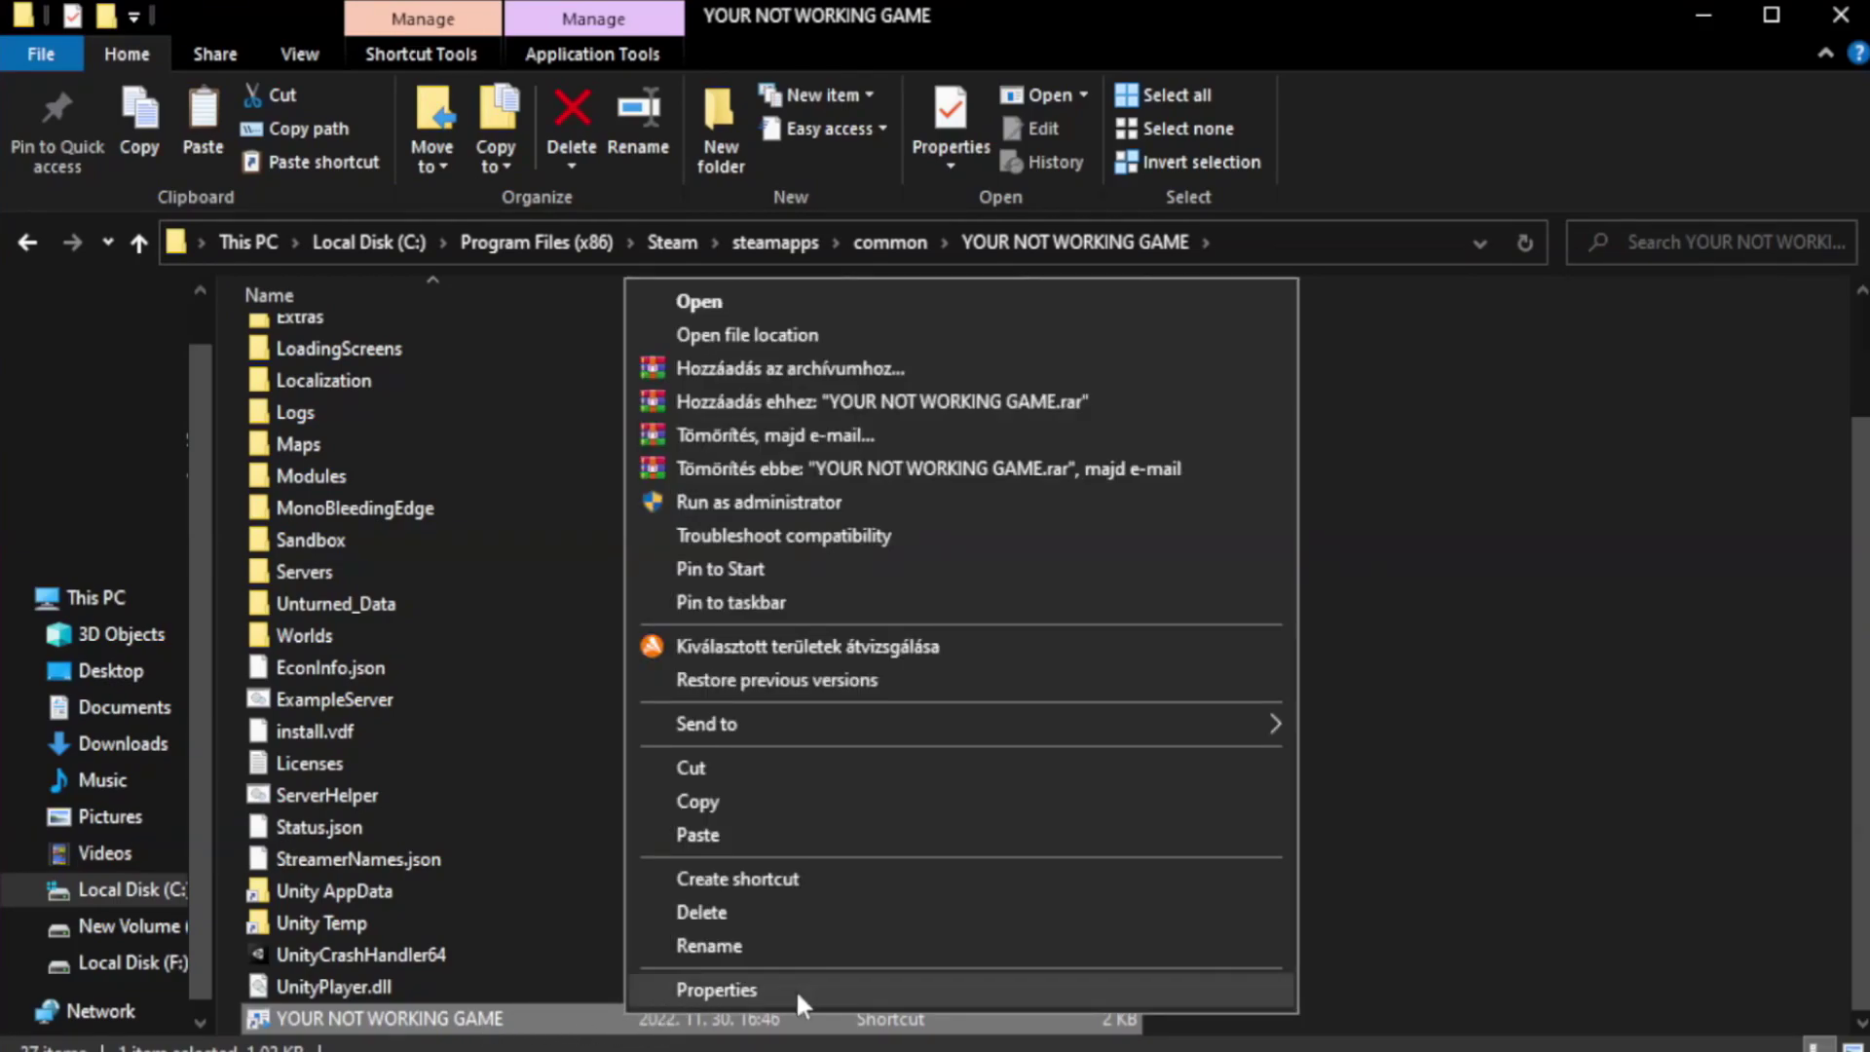
click(952, 986)
drag(939, 518, 939, 191)
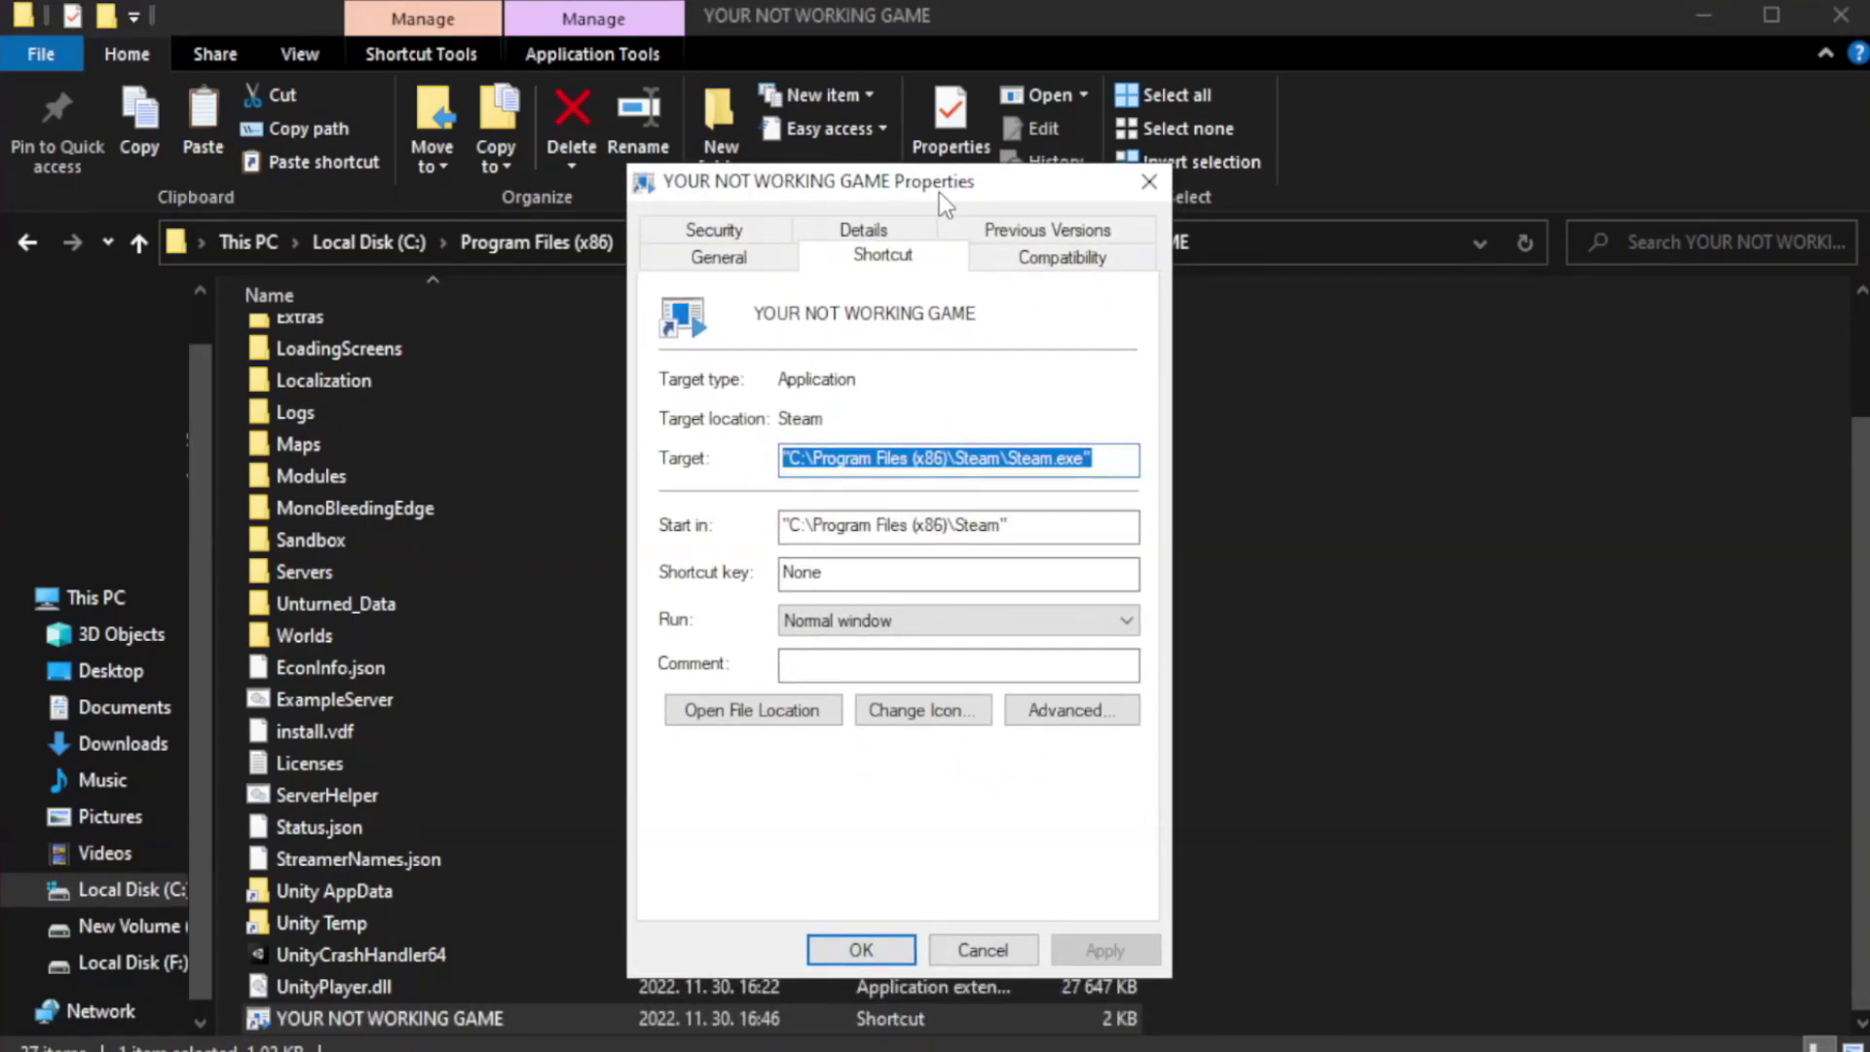
Apply Windows 8 compatibility mode to the game shortcut, with fullscreen optimizations disabled and running as an administrator enabled.
click(1053, 263)
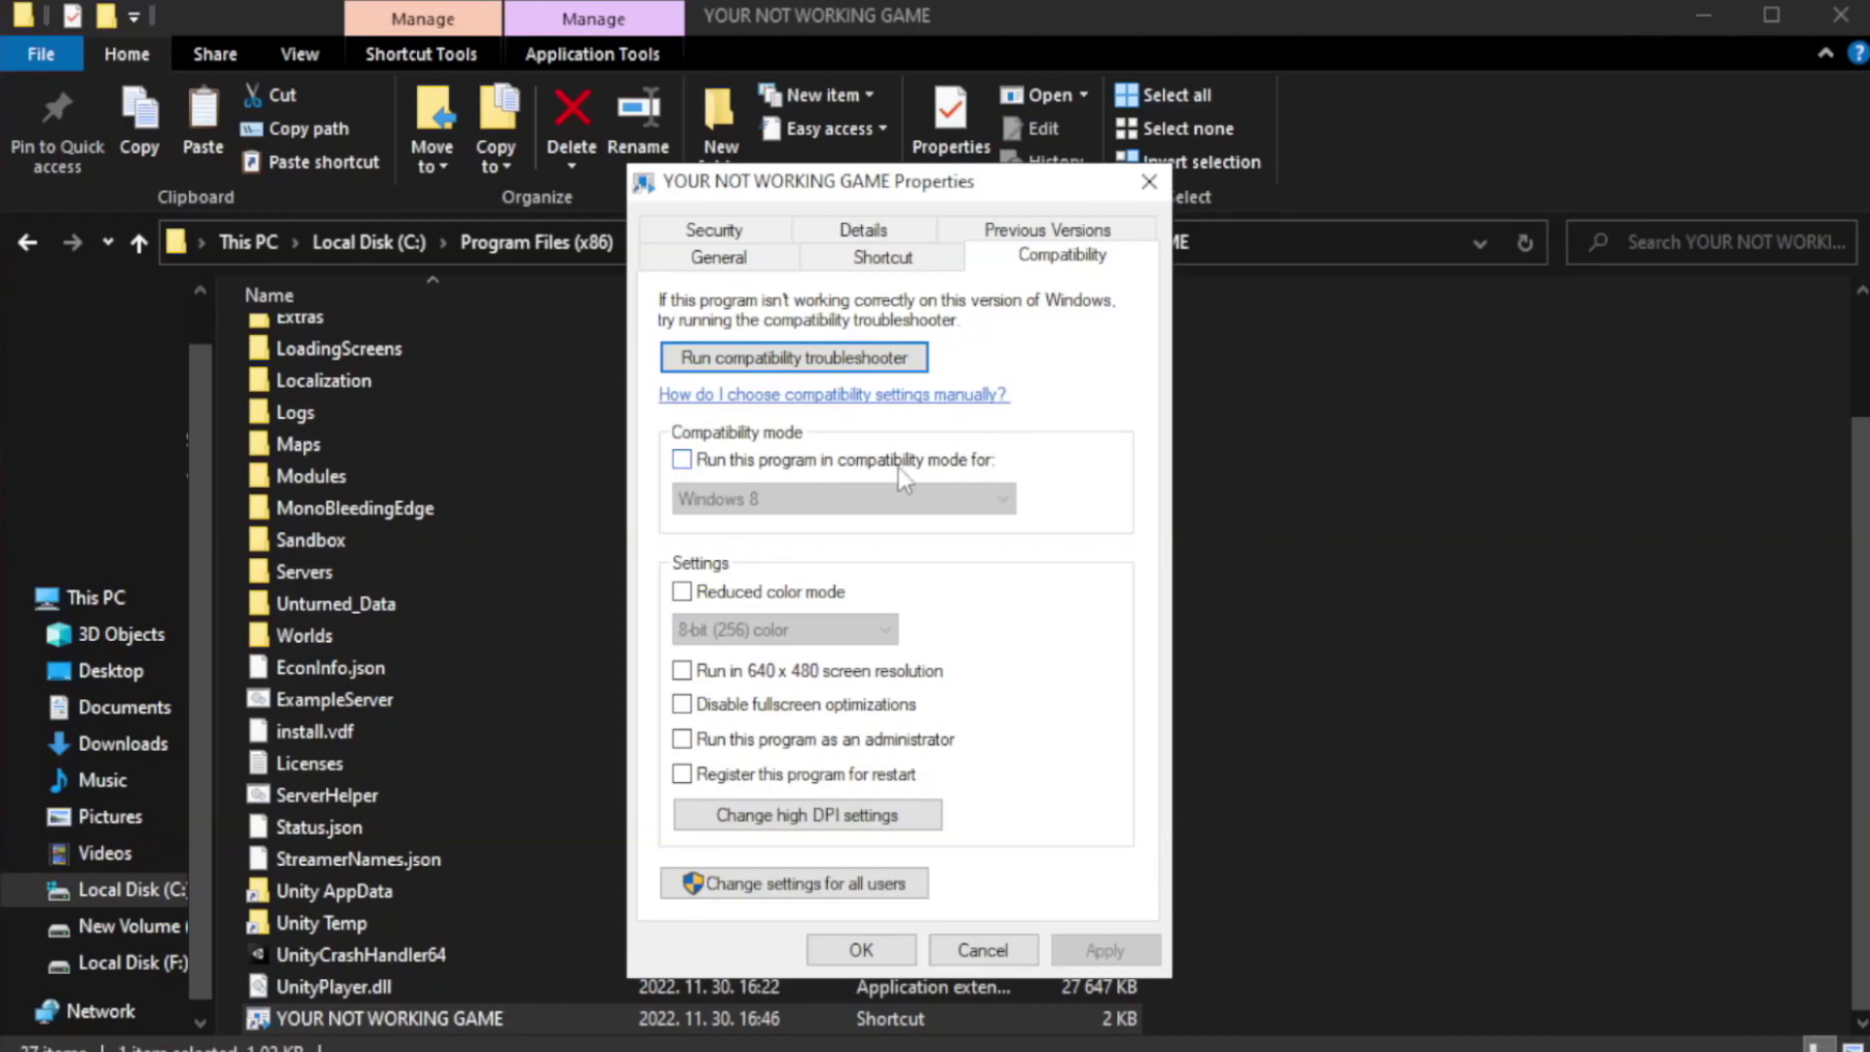
click(741, 468)
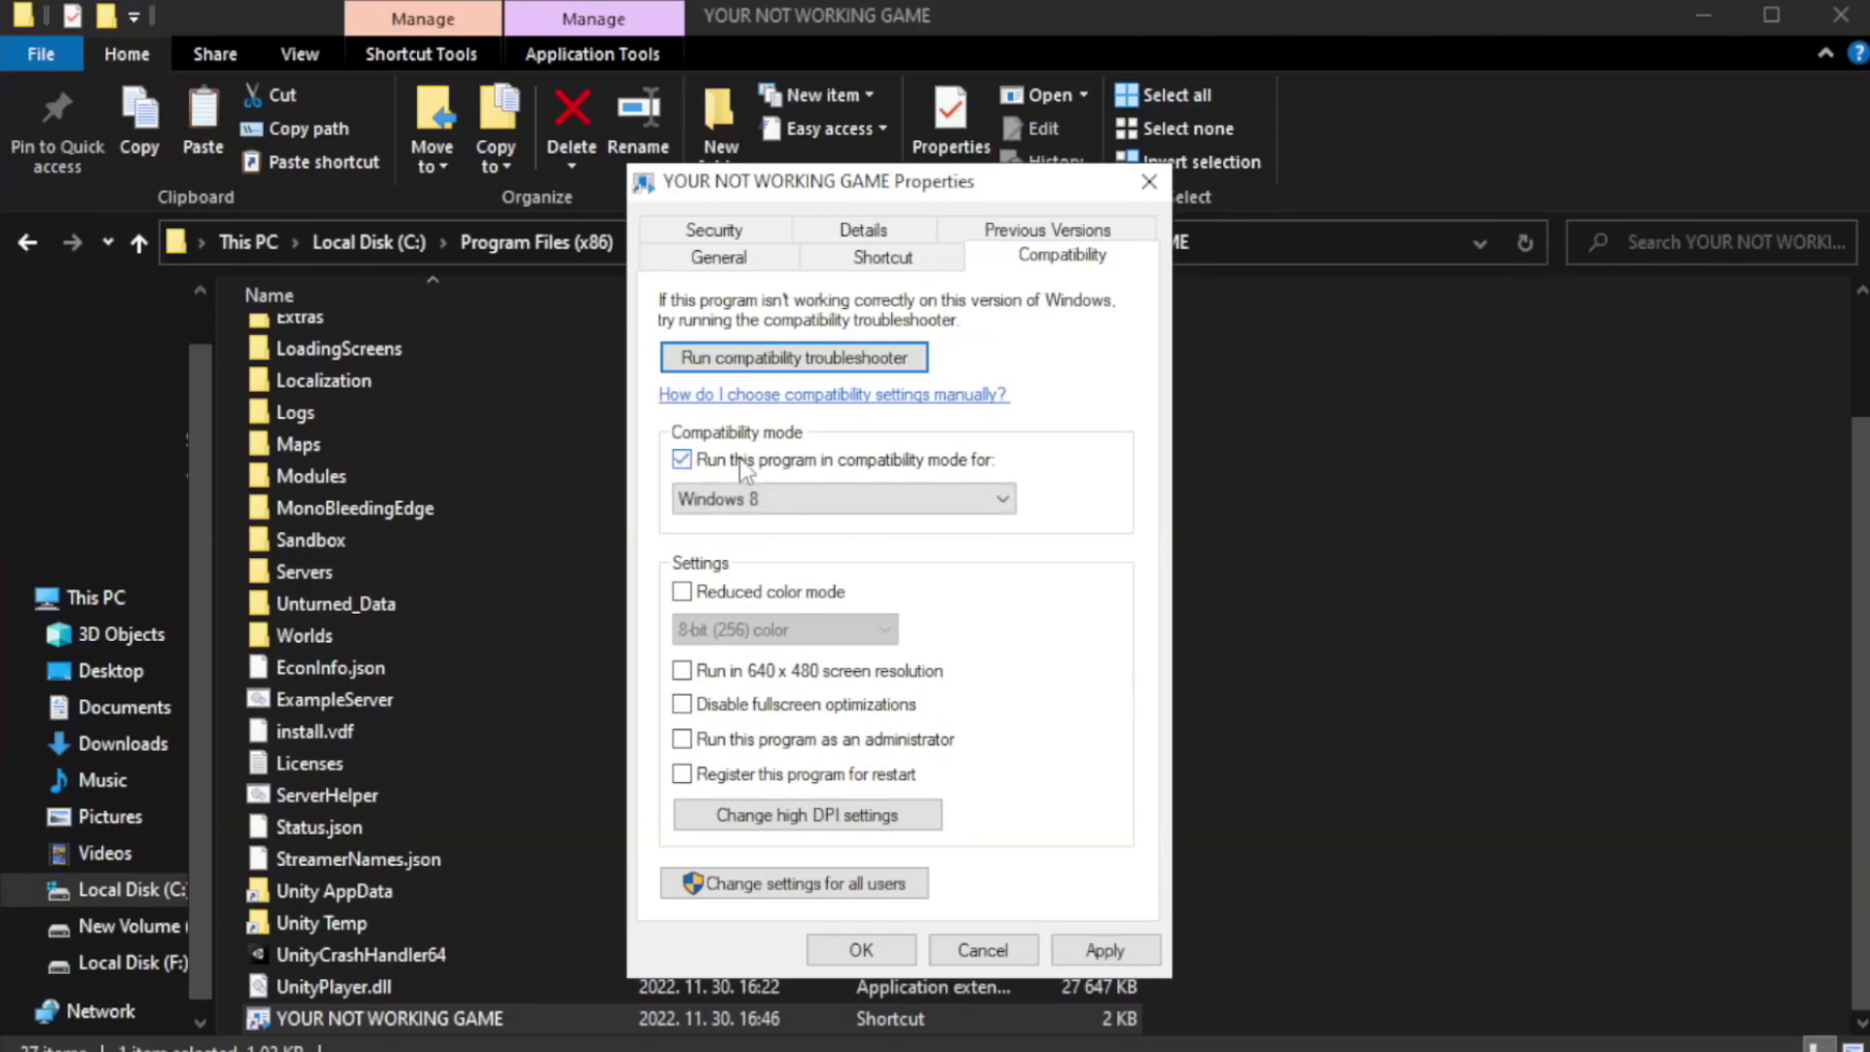
click(774, 497)
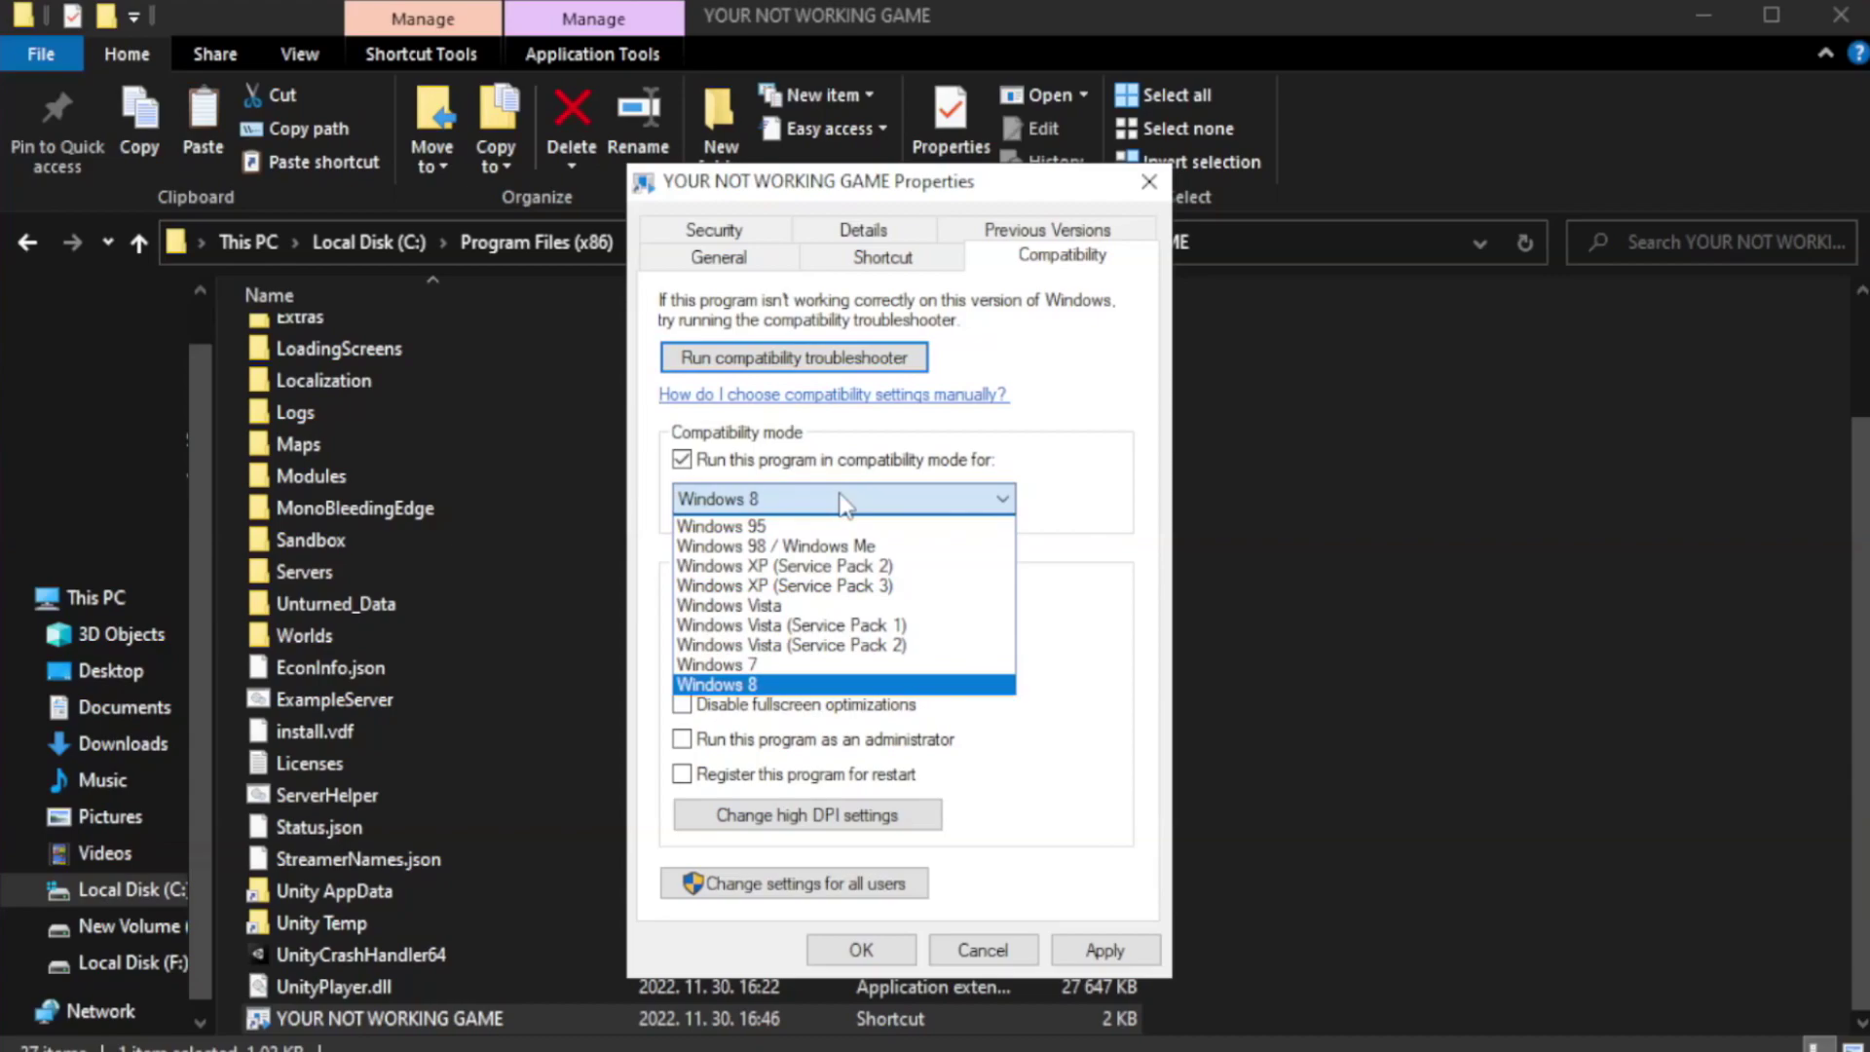
click(791, 686)
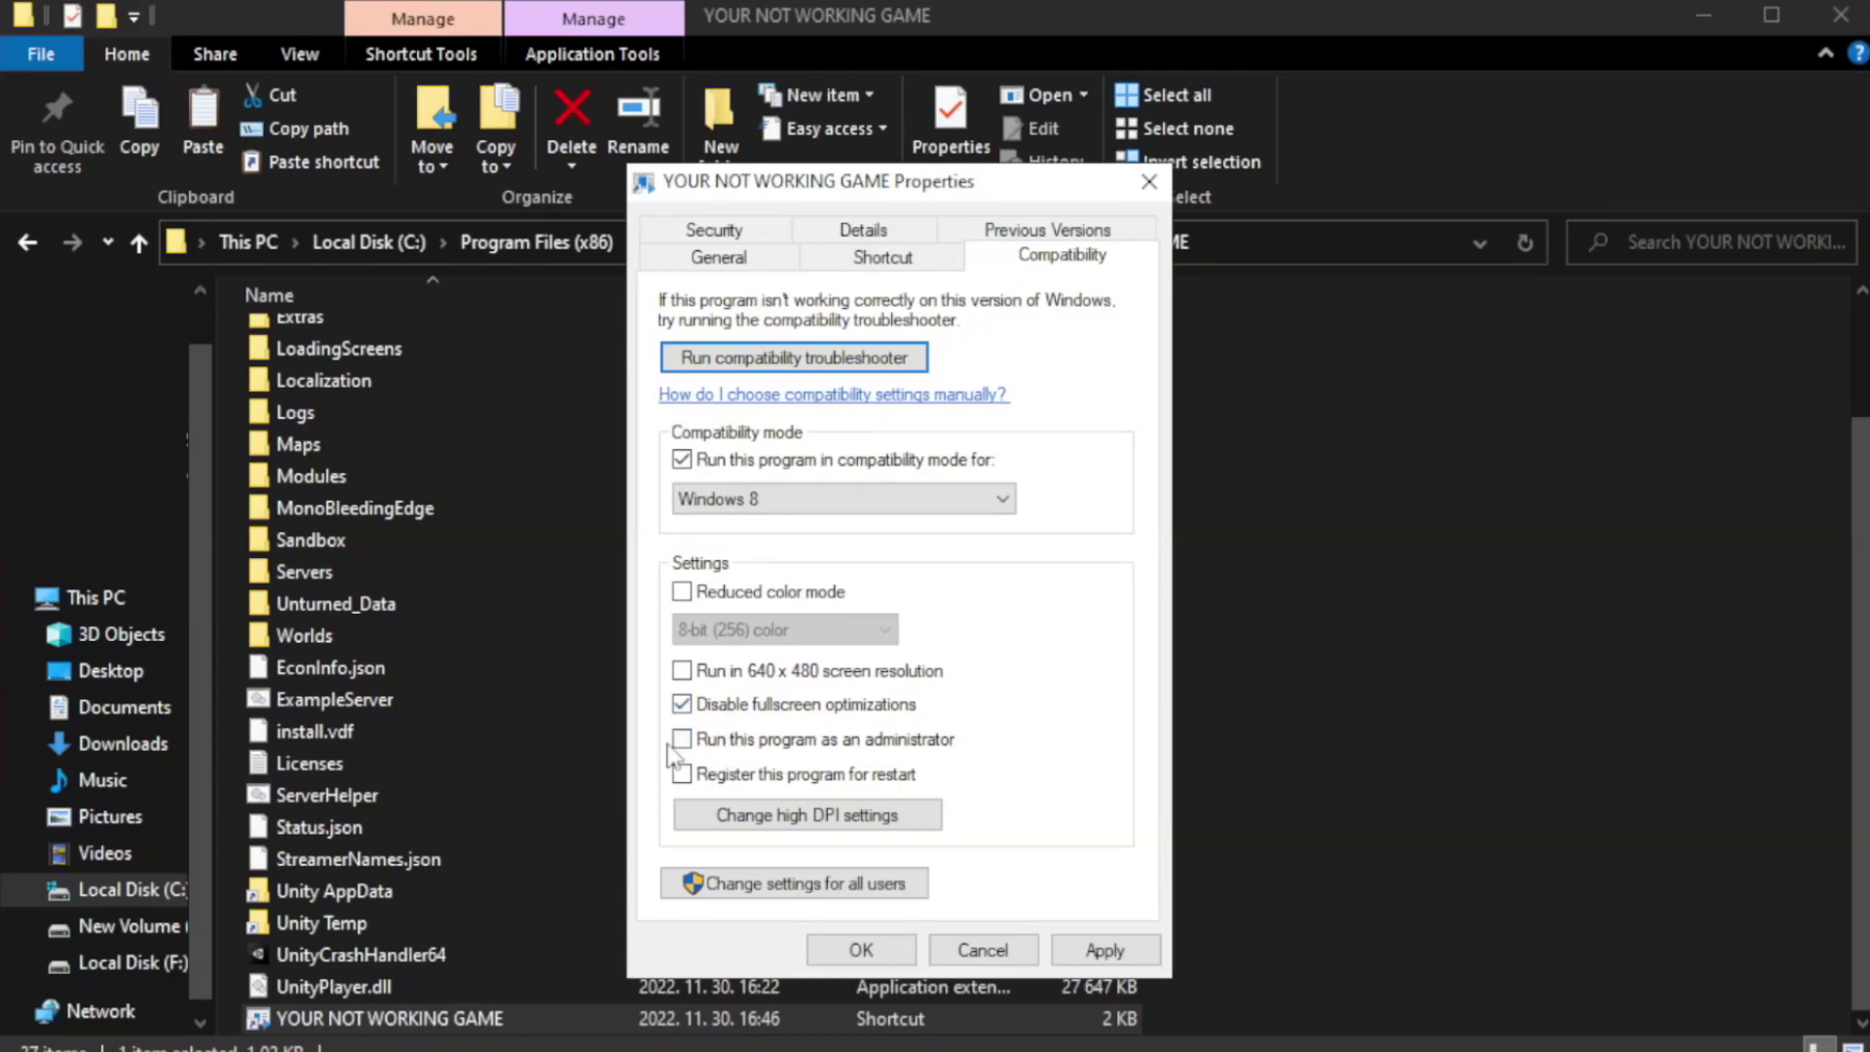
click(735, 748)
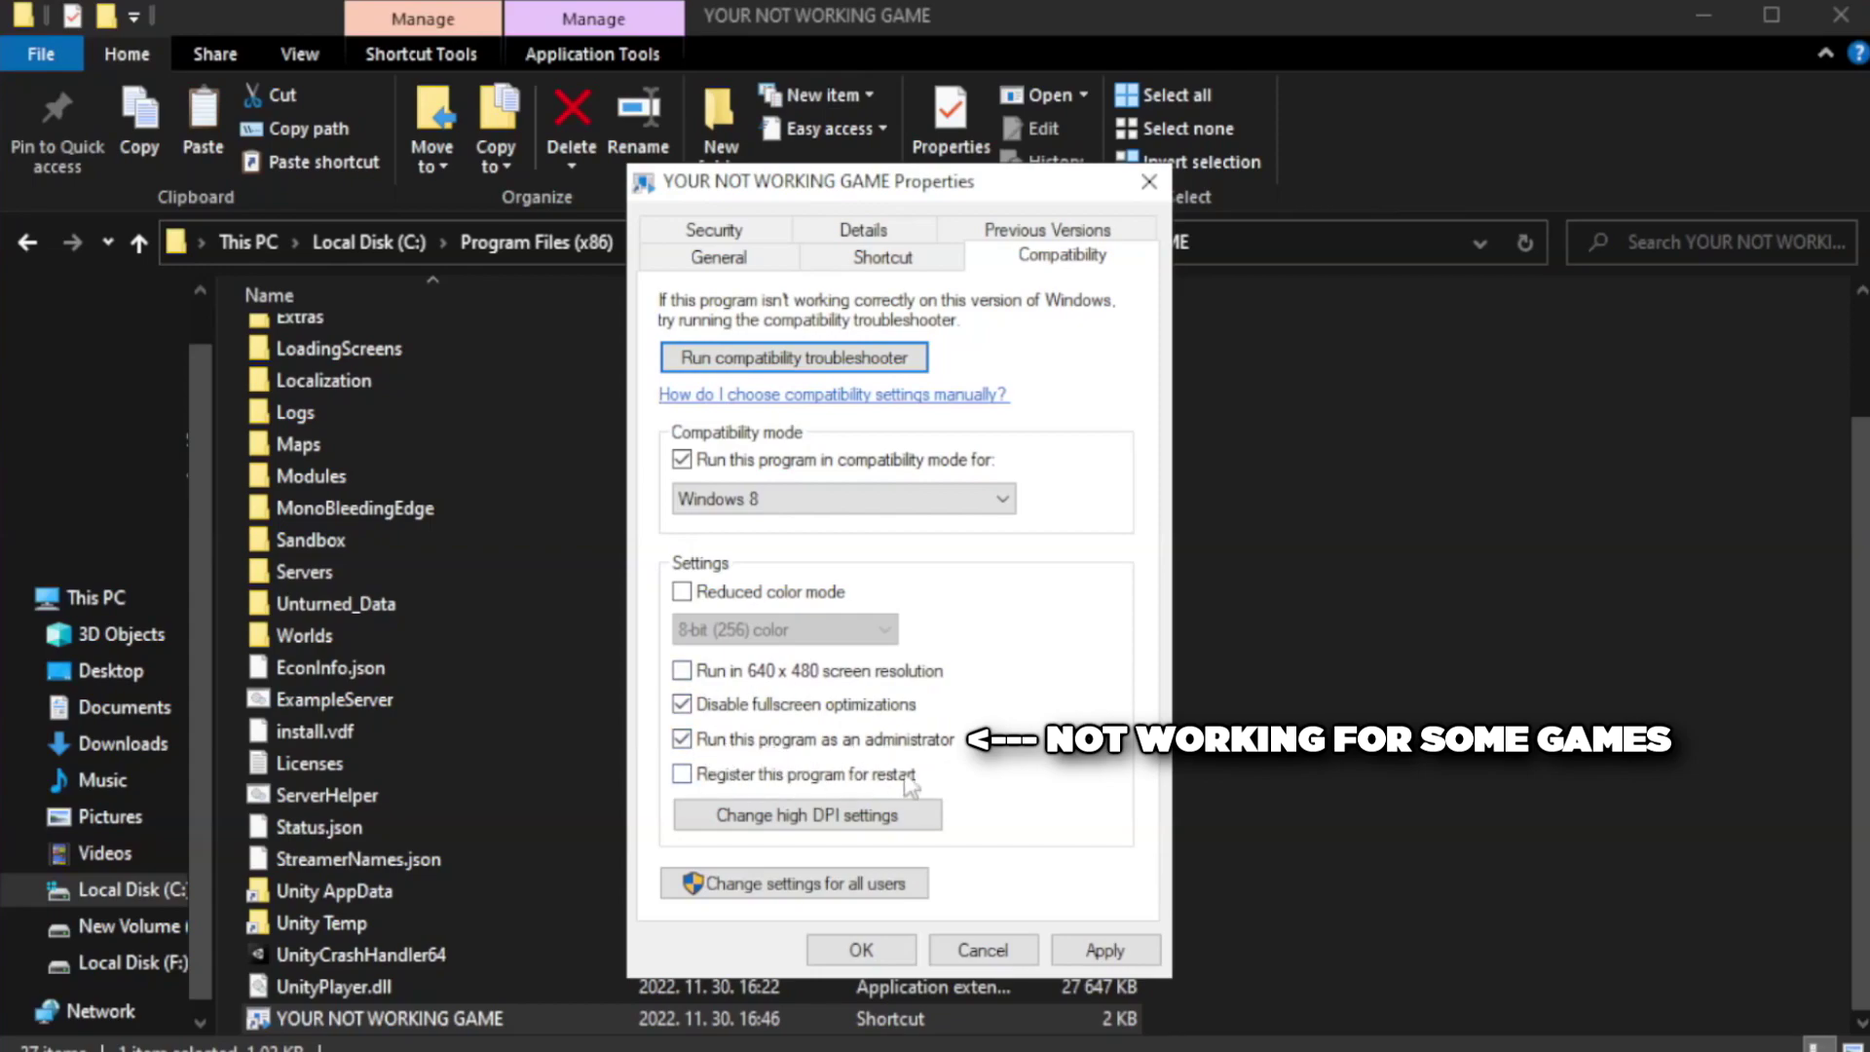
click(1120, 955)
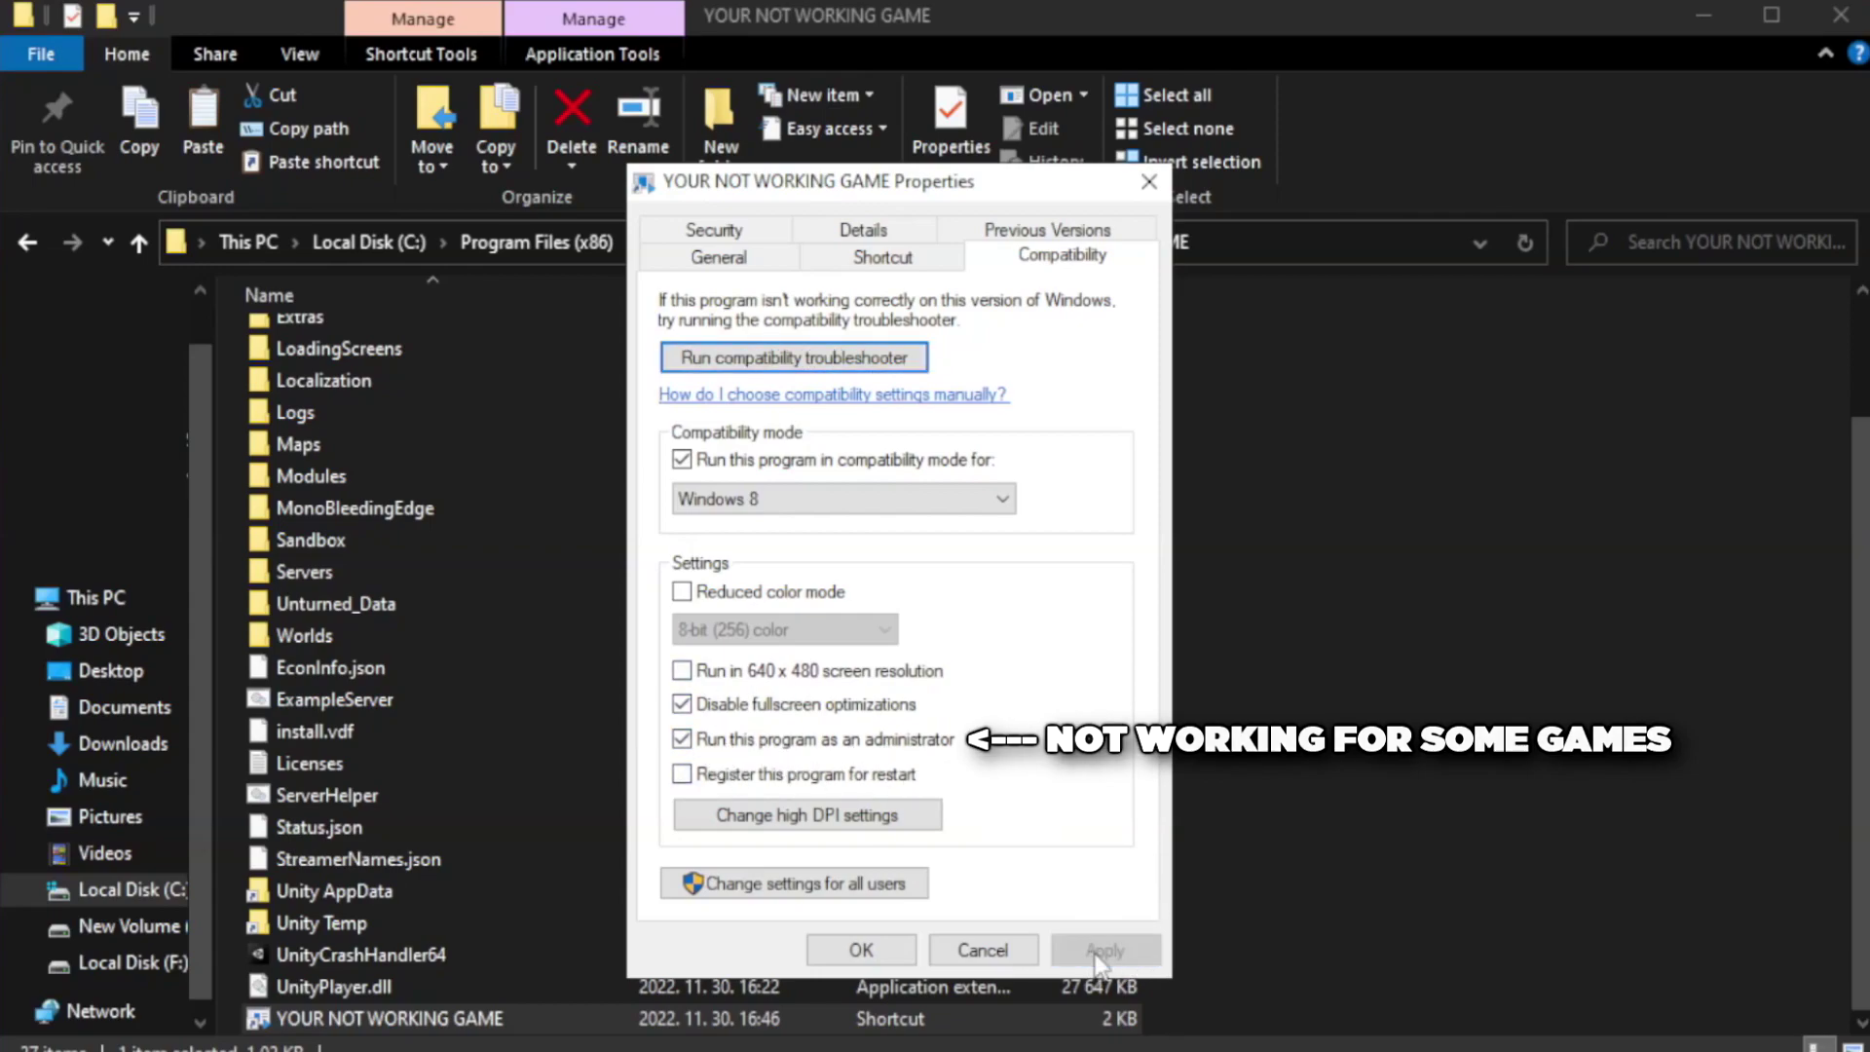
Accept the game shortcut's compatibility properties and close the game's installation folder.
click(859, 950)
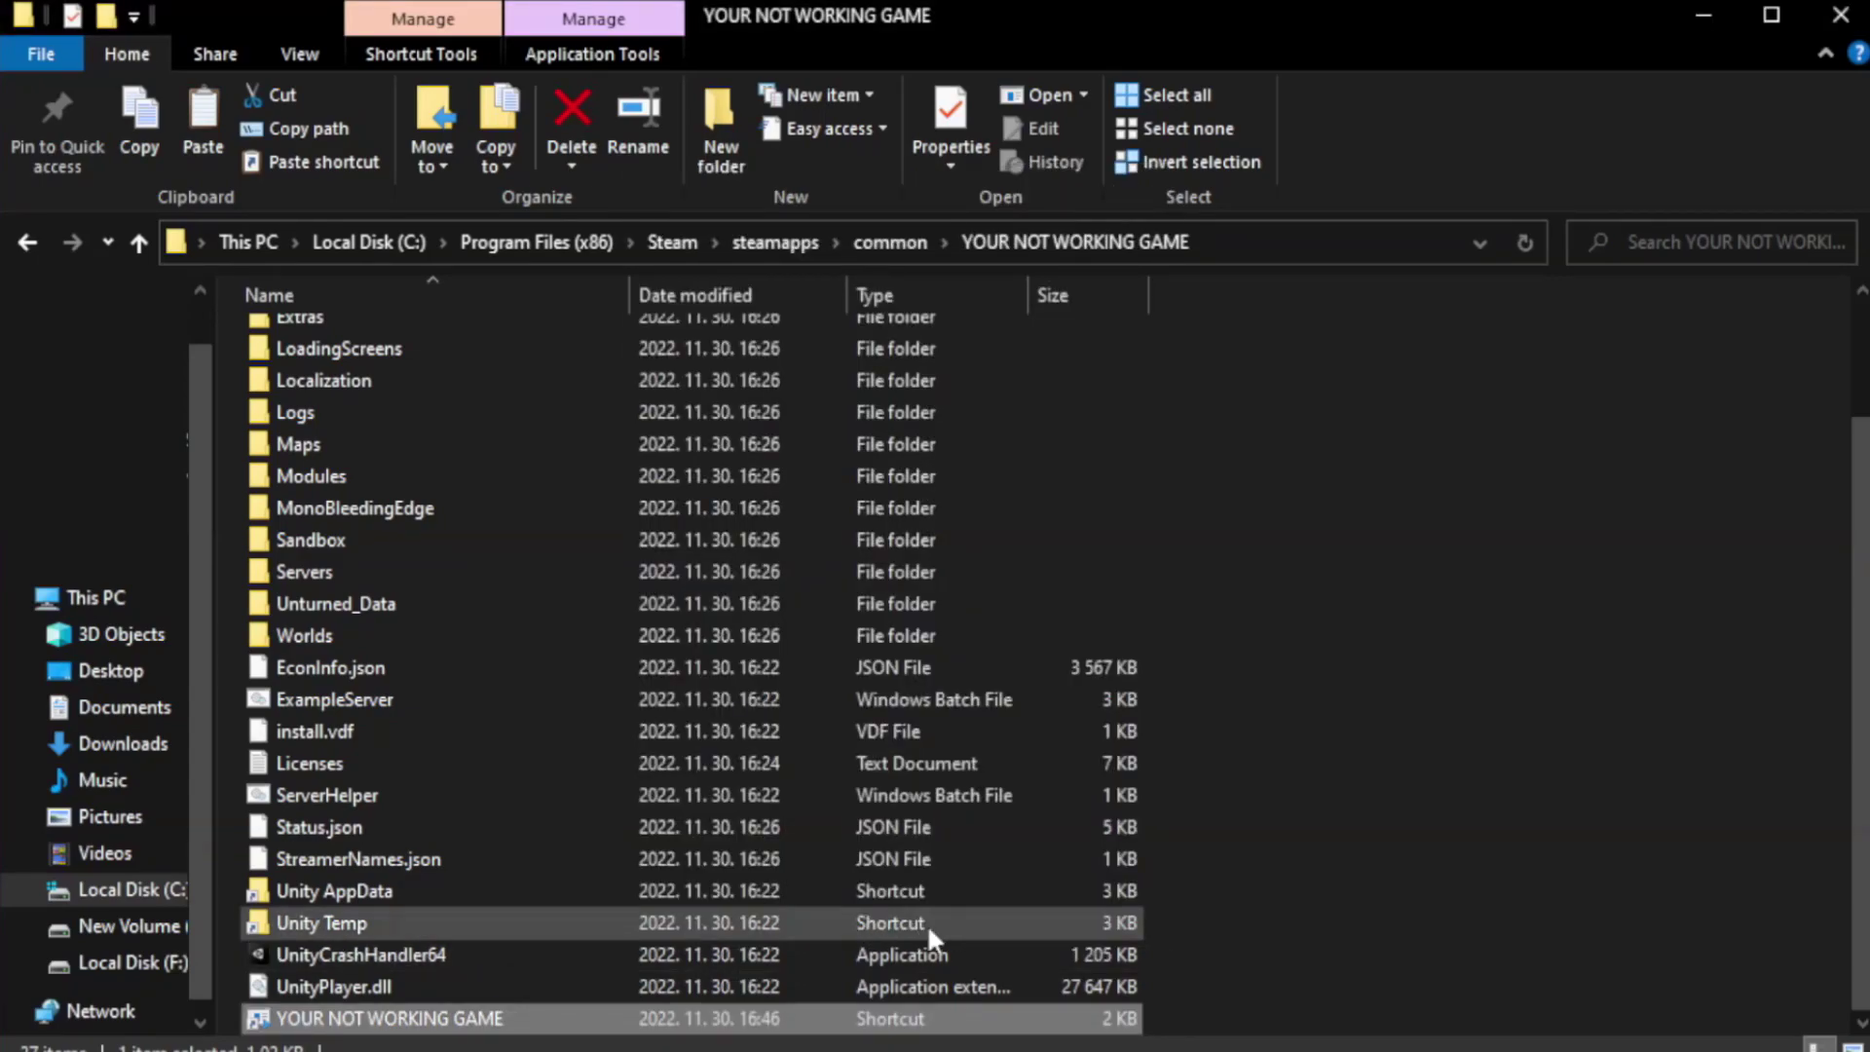
click(1839, 16)
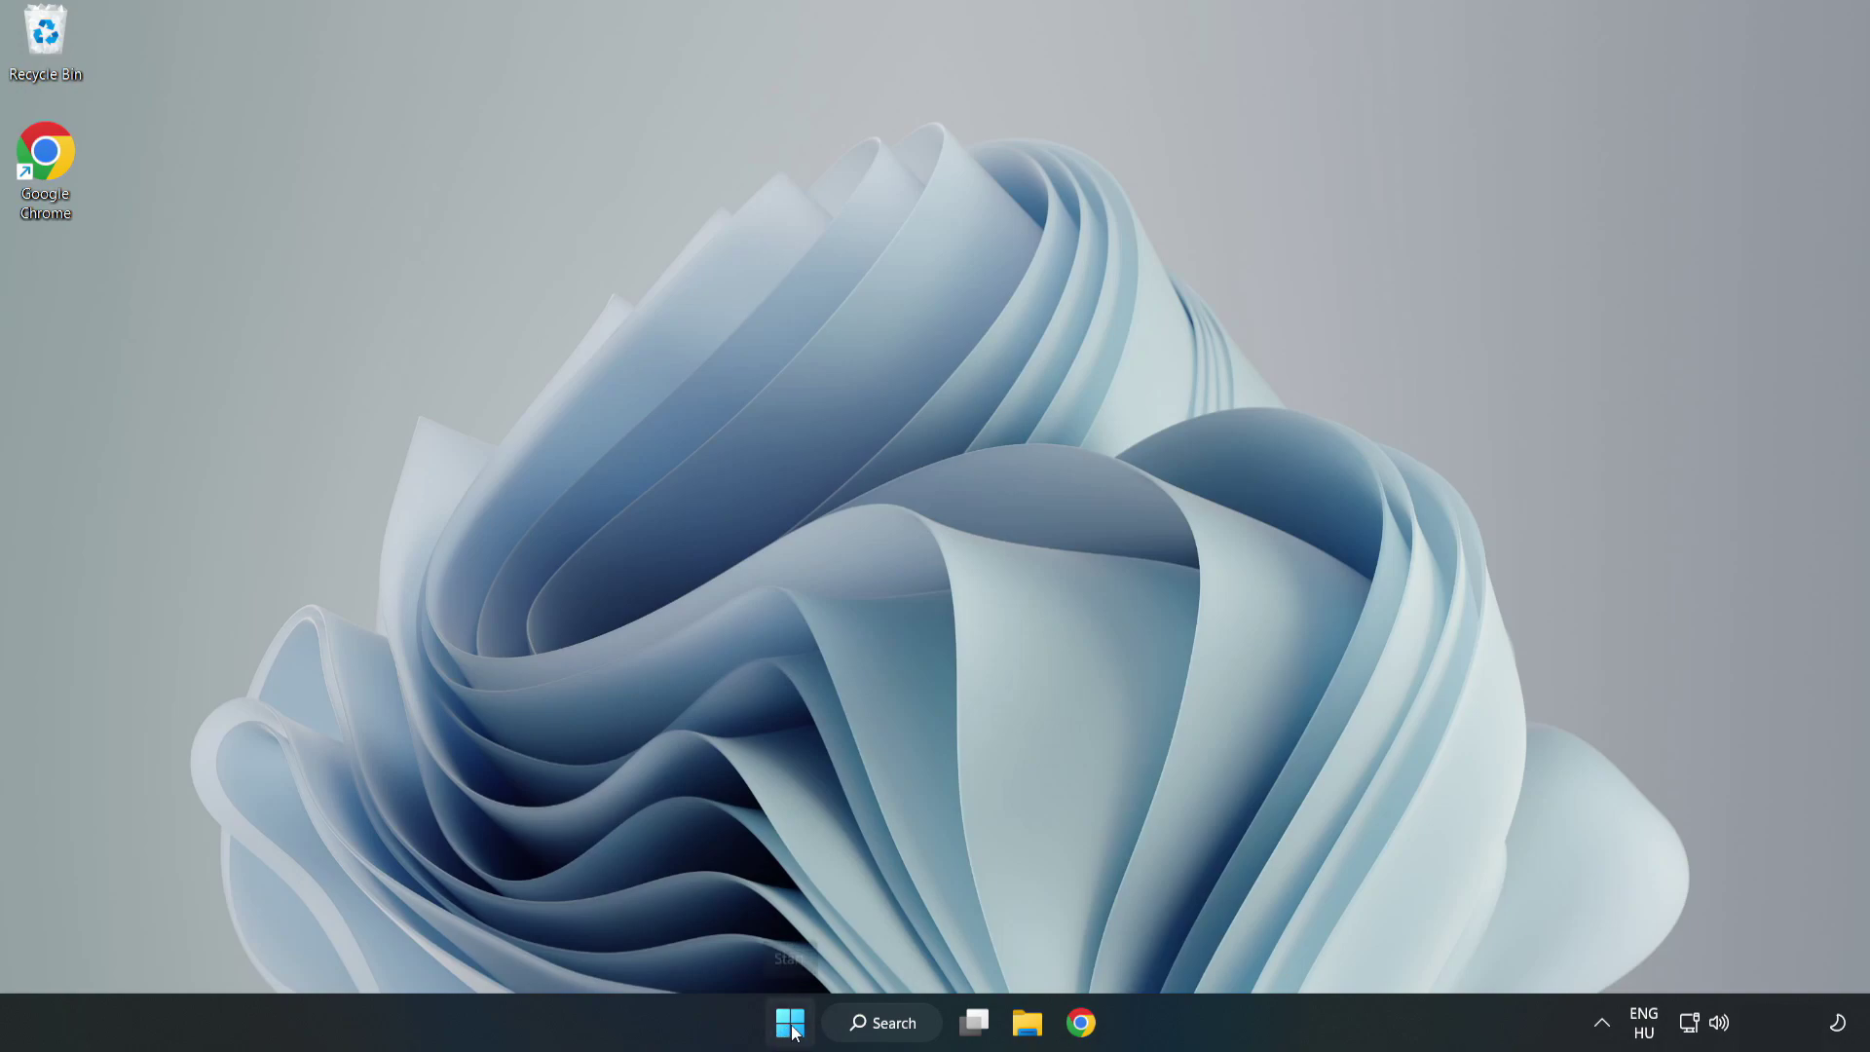
Disable Cortana, Microsoft Edge, Microsoft Teams and Phone Link as startup apps in Task Manager, and close it.
right_click(795, 1032)
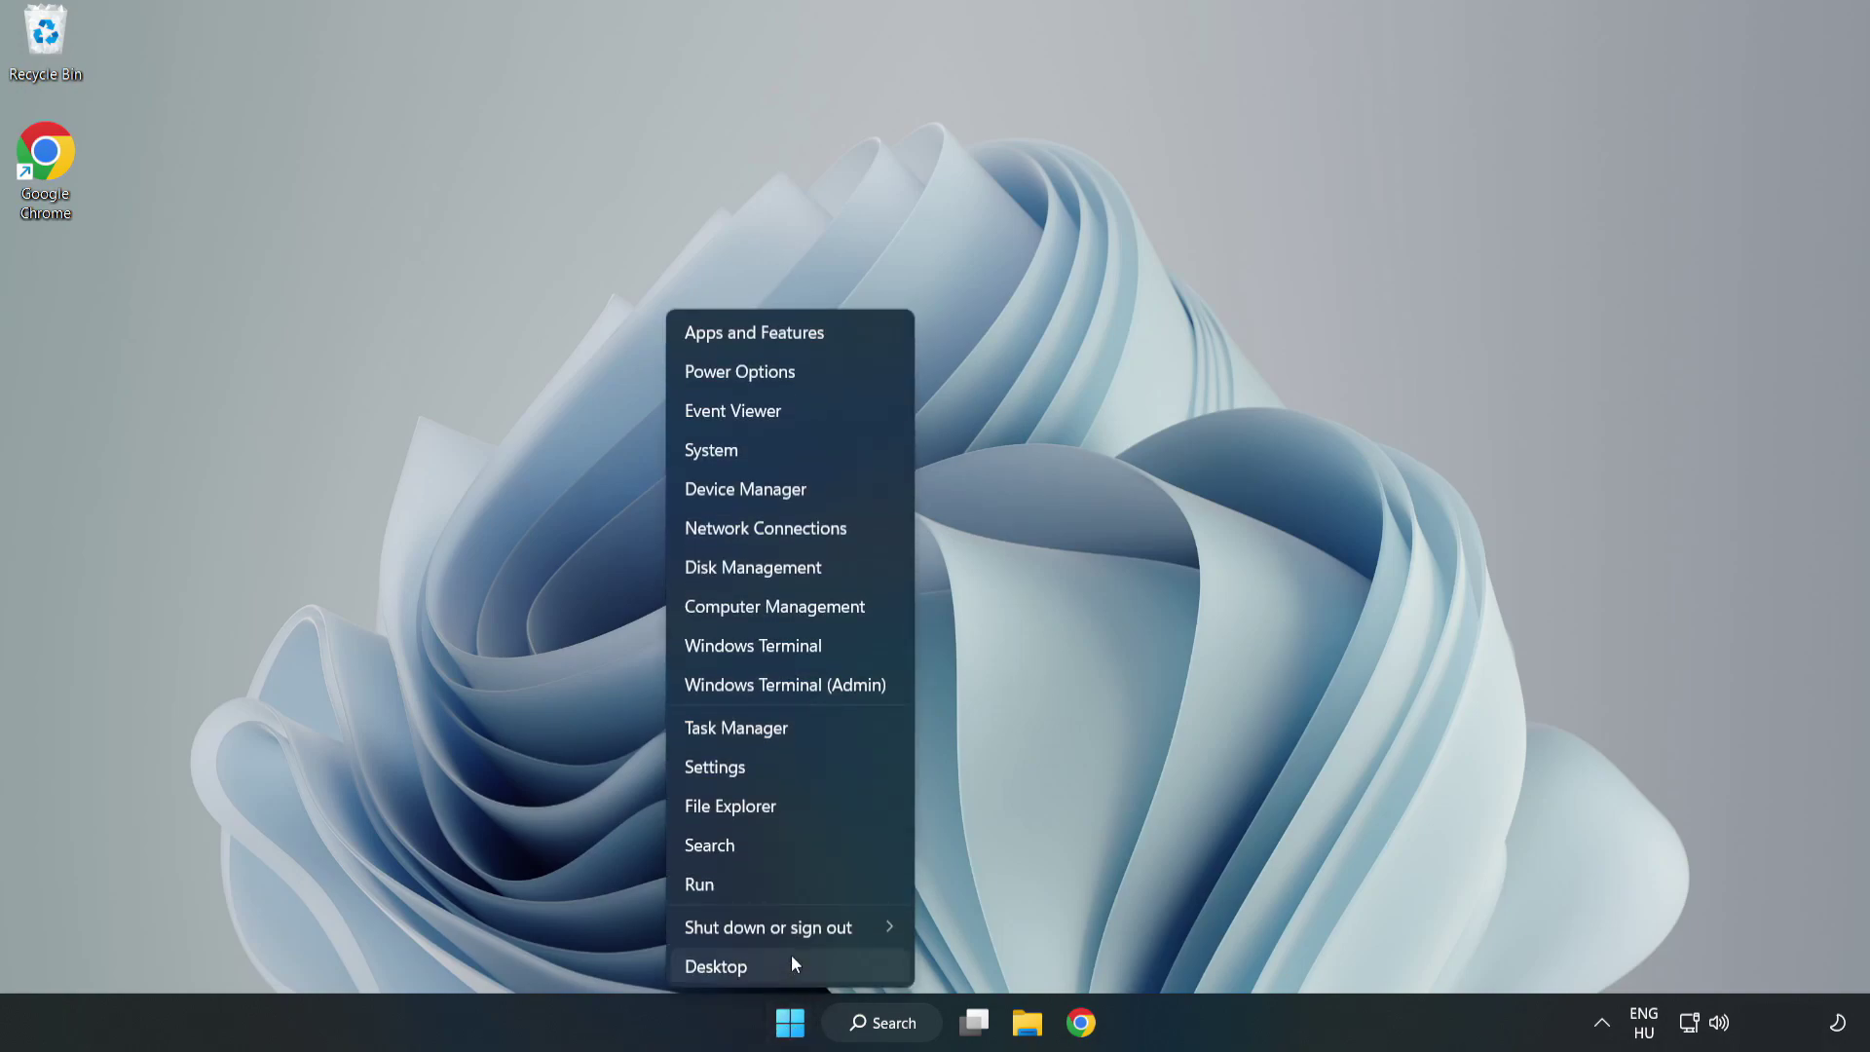
click(787, 727)
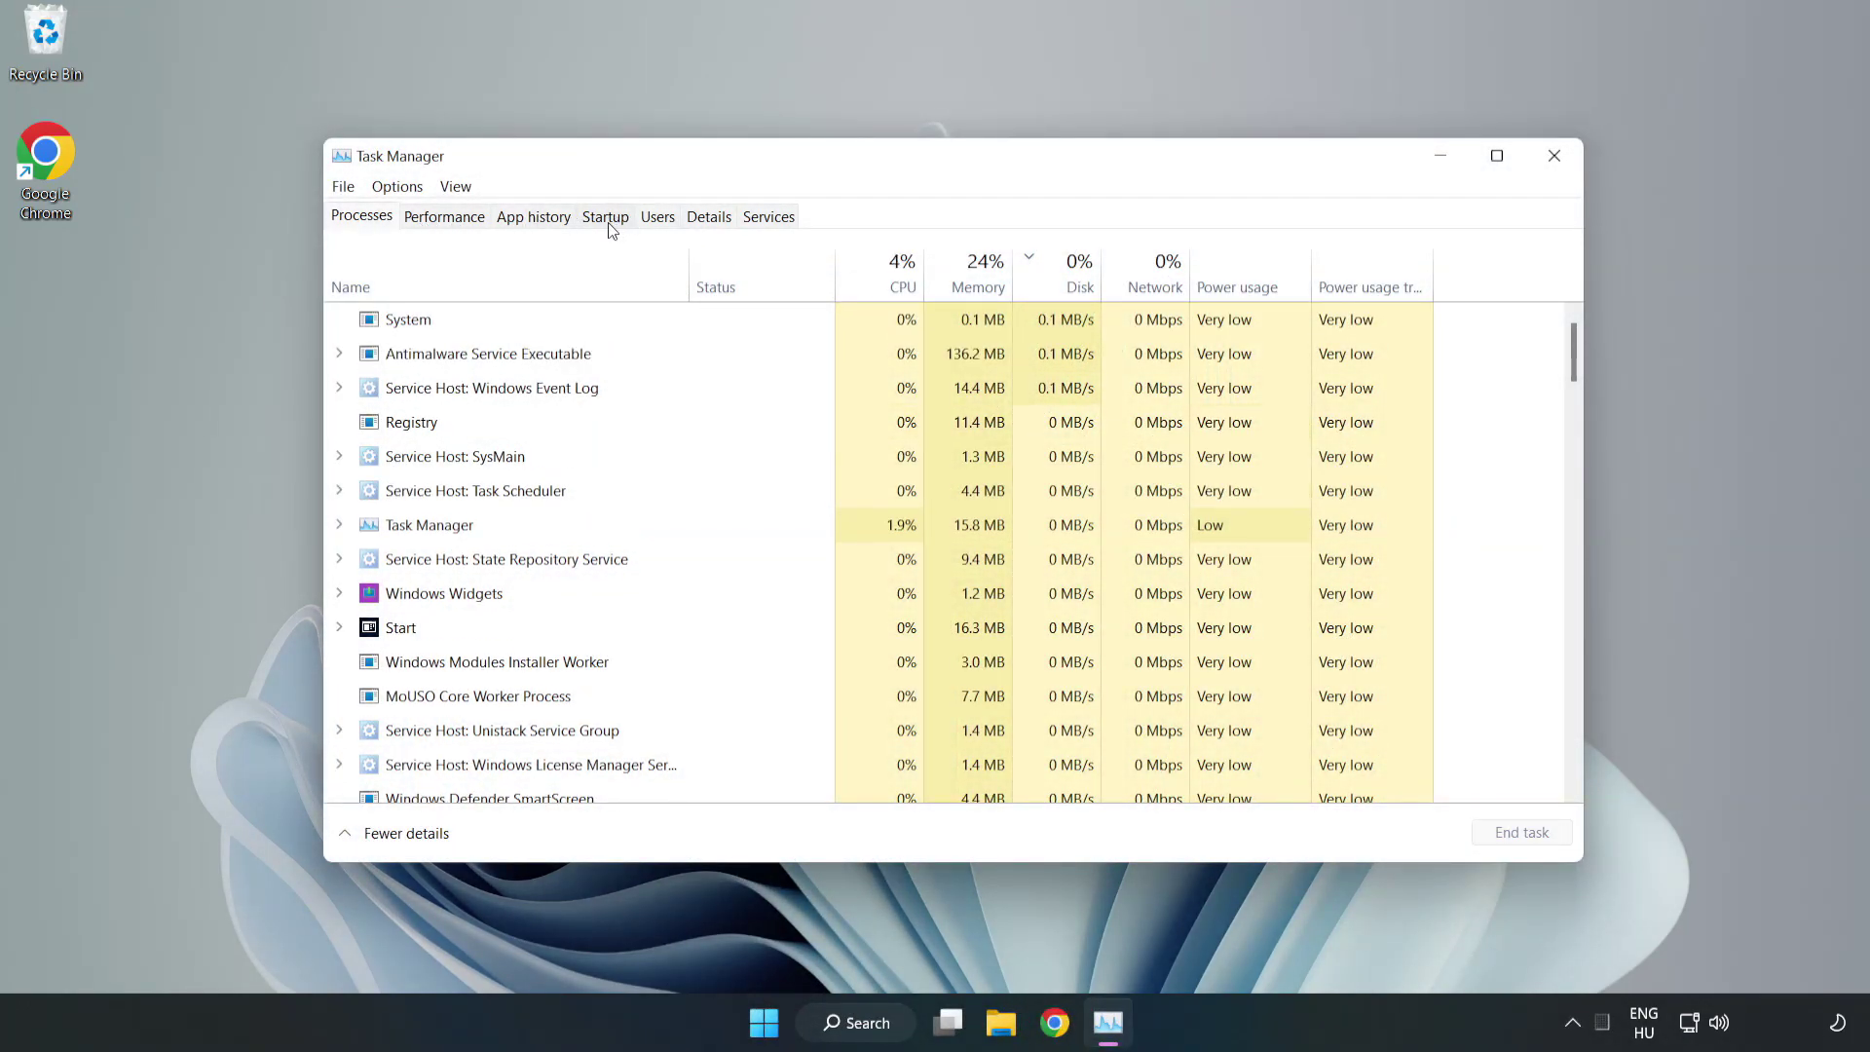
click(608, 222)
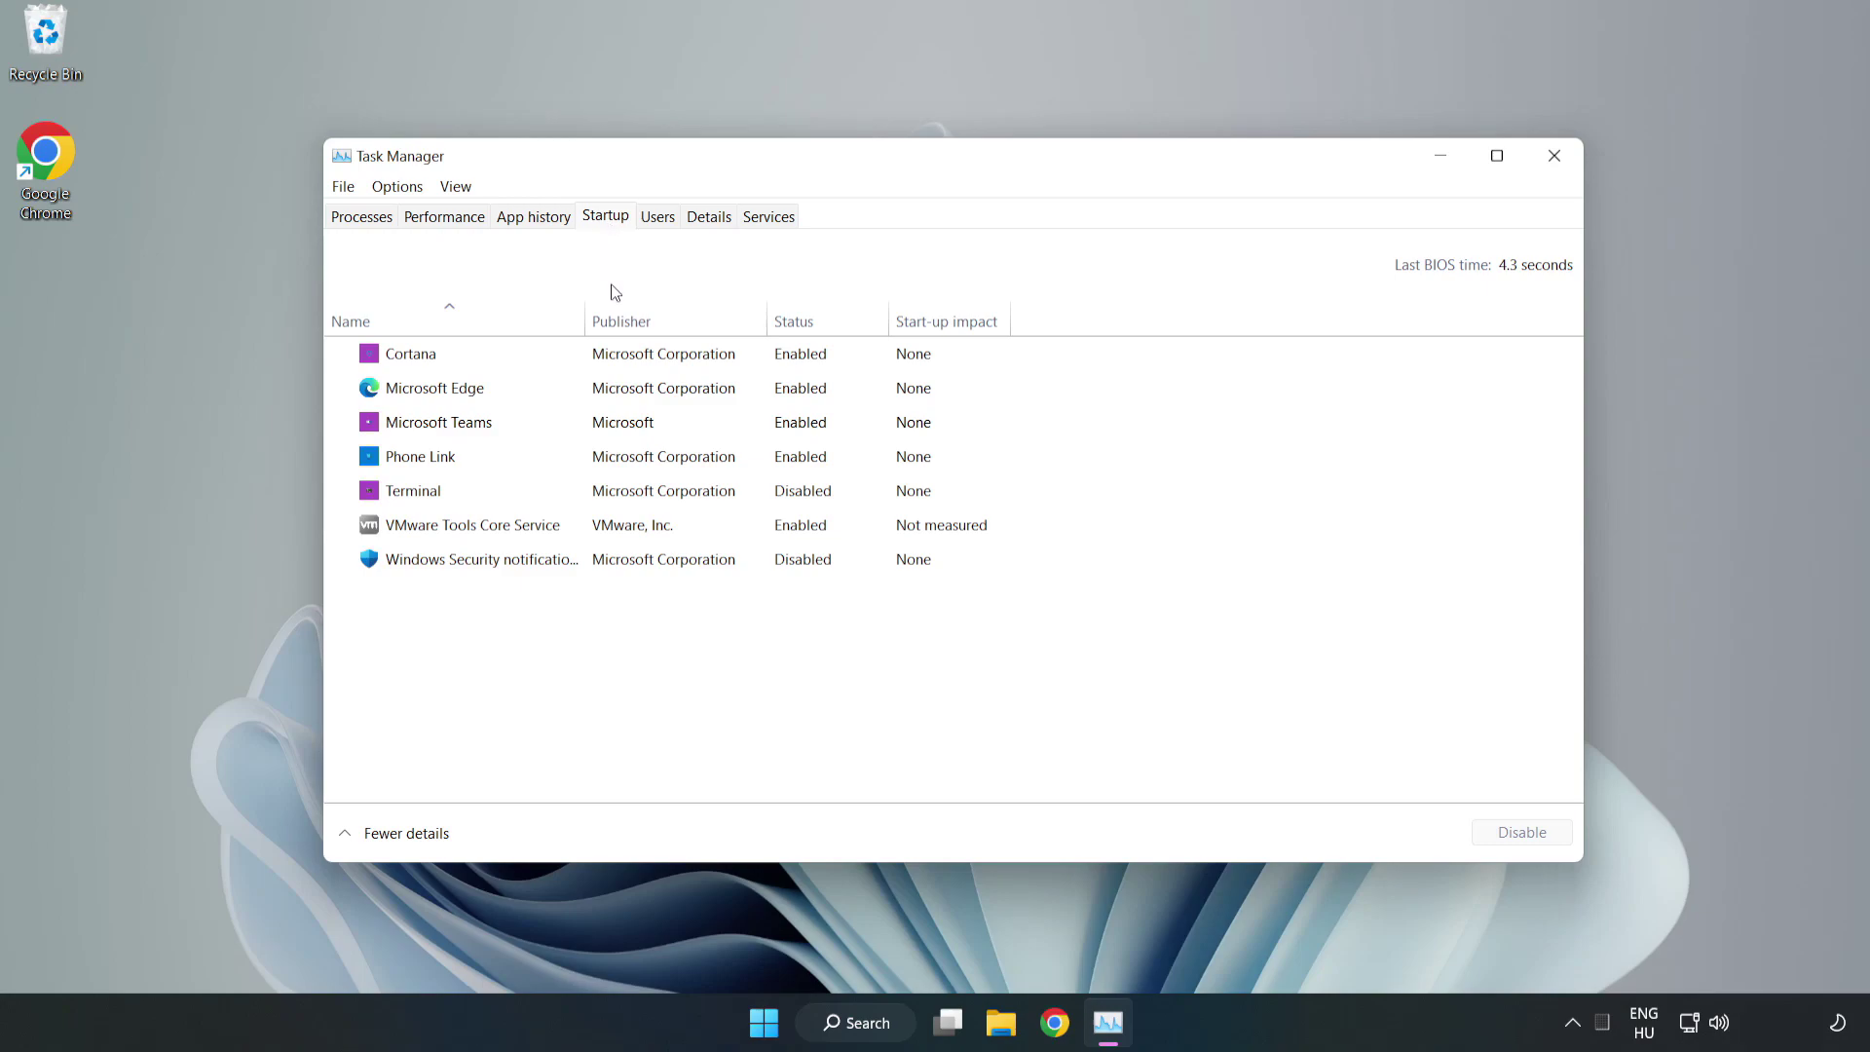
click(647, 362)
click(1494, 830)
click(815, 388)
click(1507, 832)
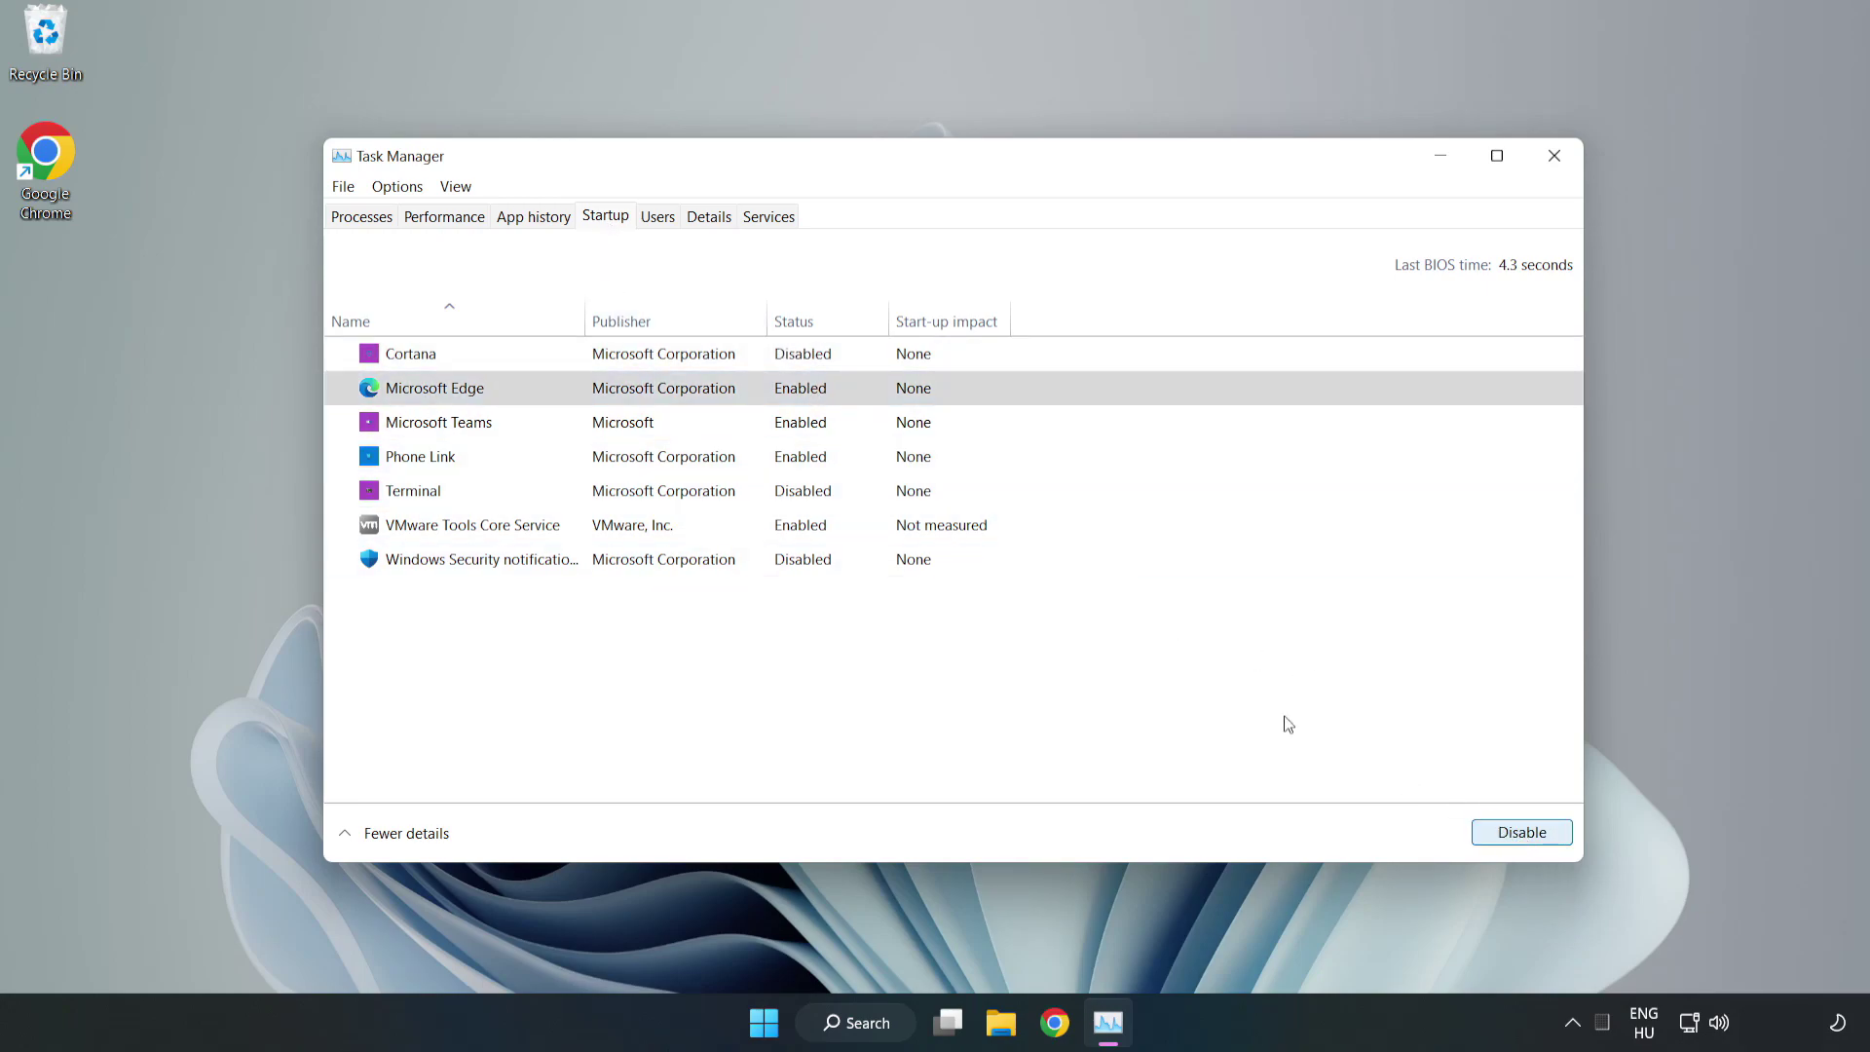
click(639, 421)
click(1517, 835)
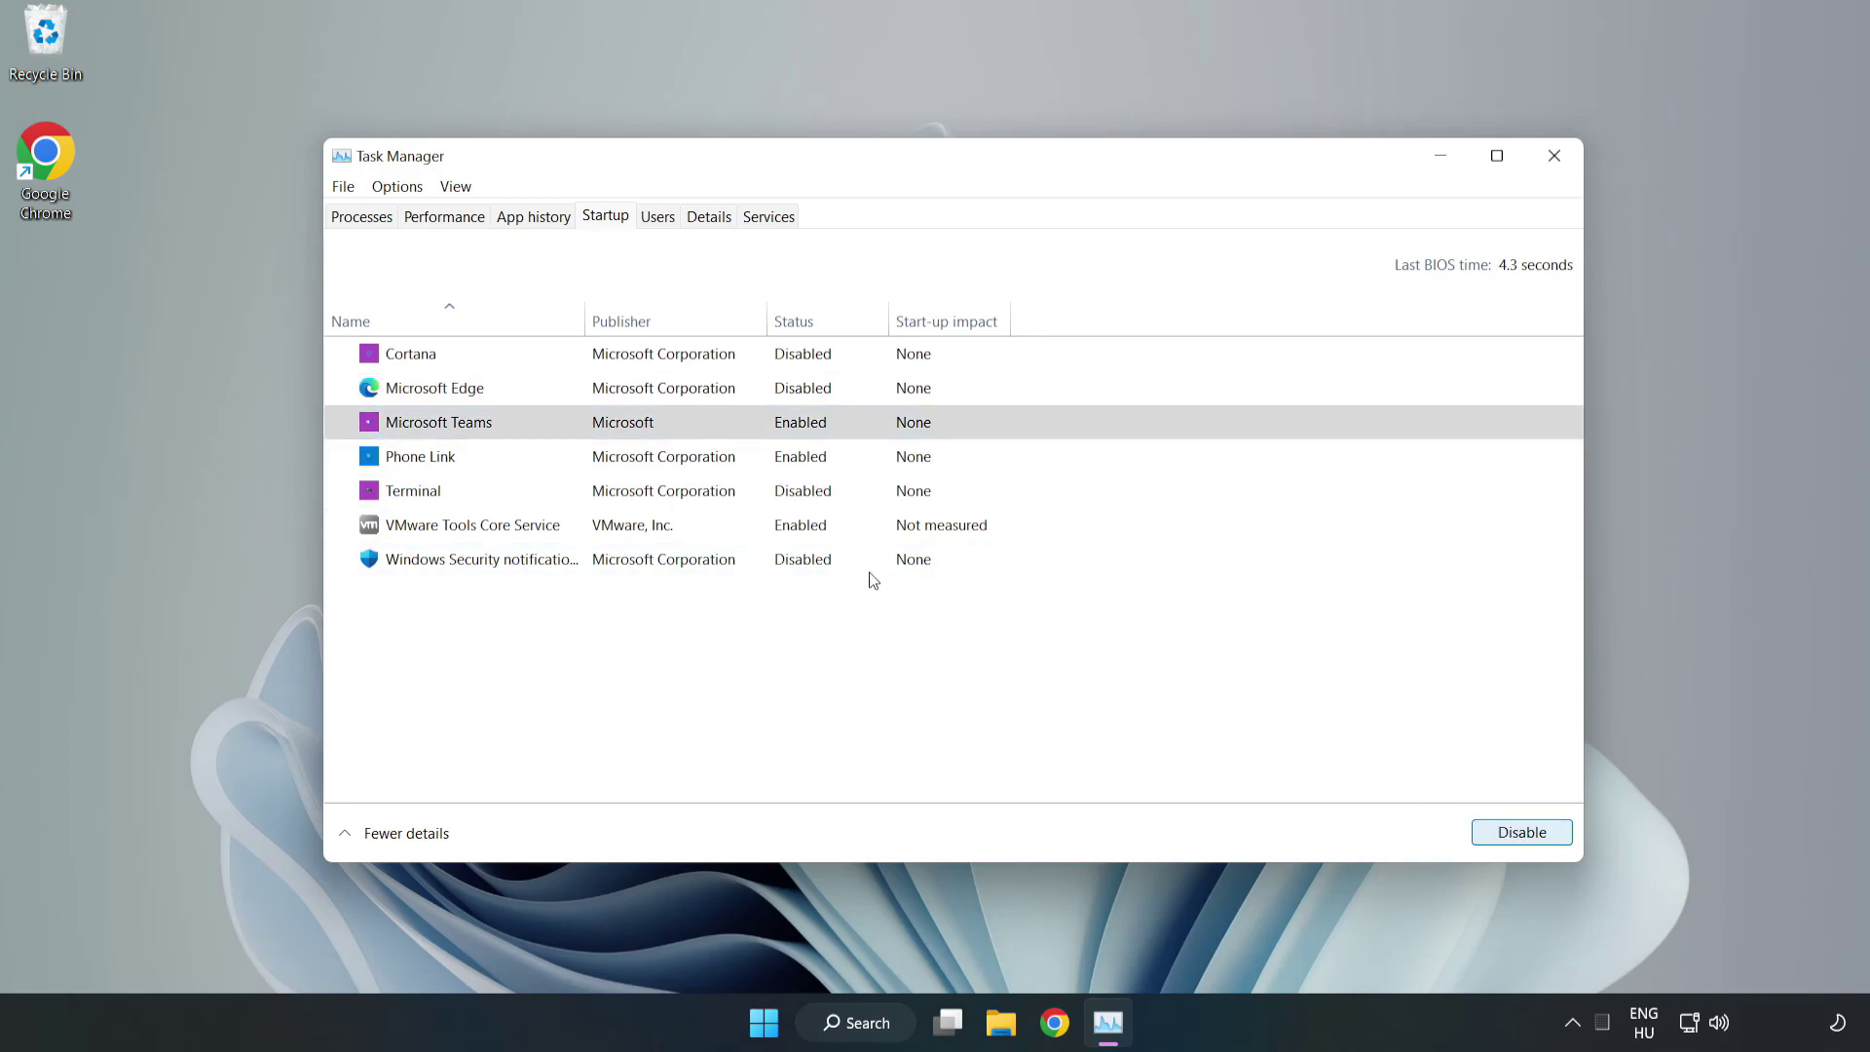
click(628, 462)
click(1552, 844)
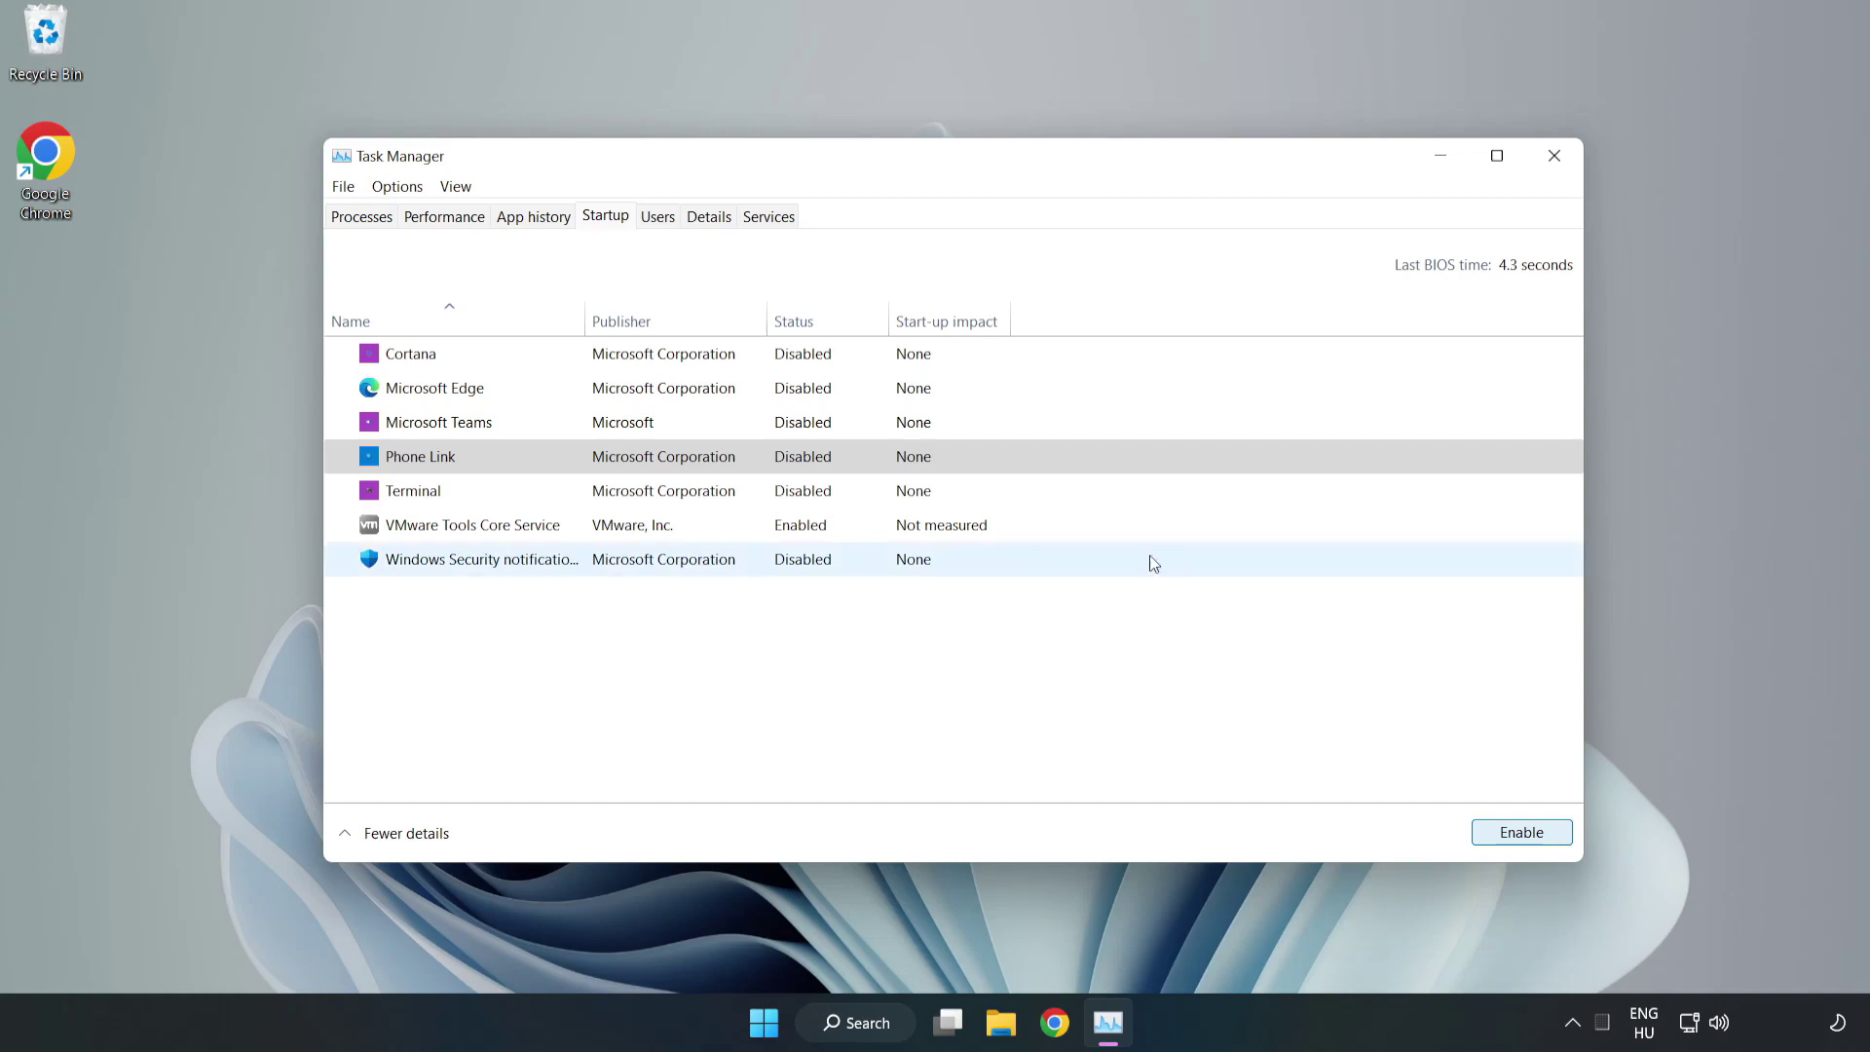
click(1555, 161)
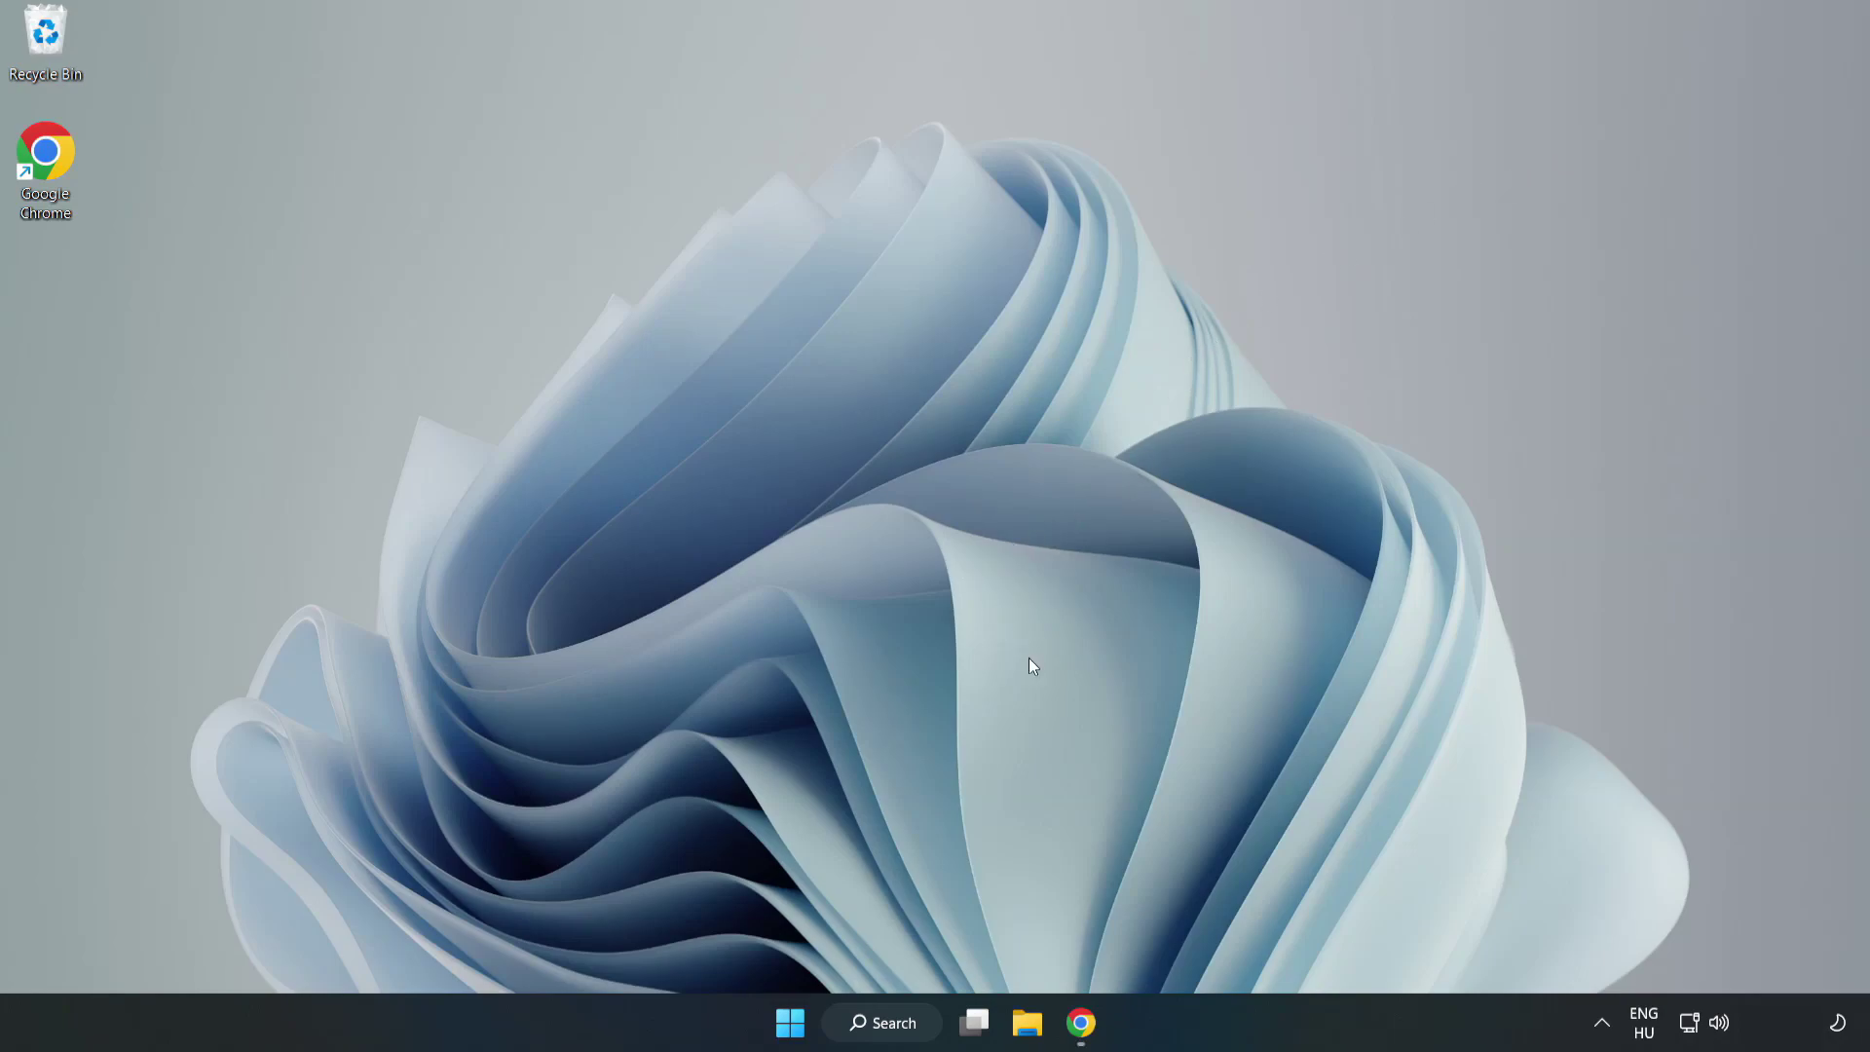
Switch to Chrome and download the English DirectX End-User Runtime Web Installer from the Microsoft Download Center page.
click(1079, 1038)
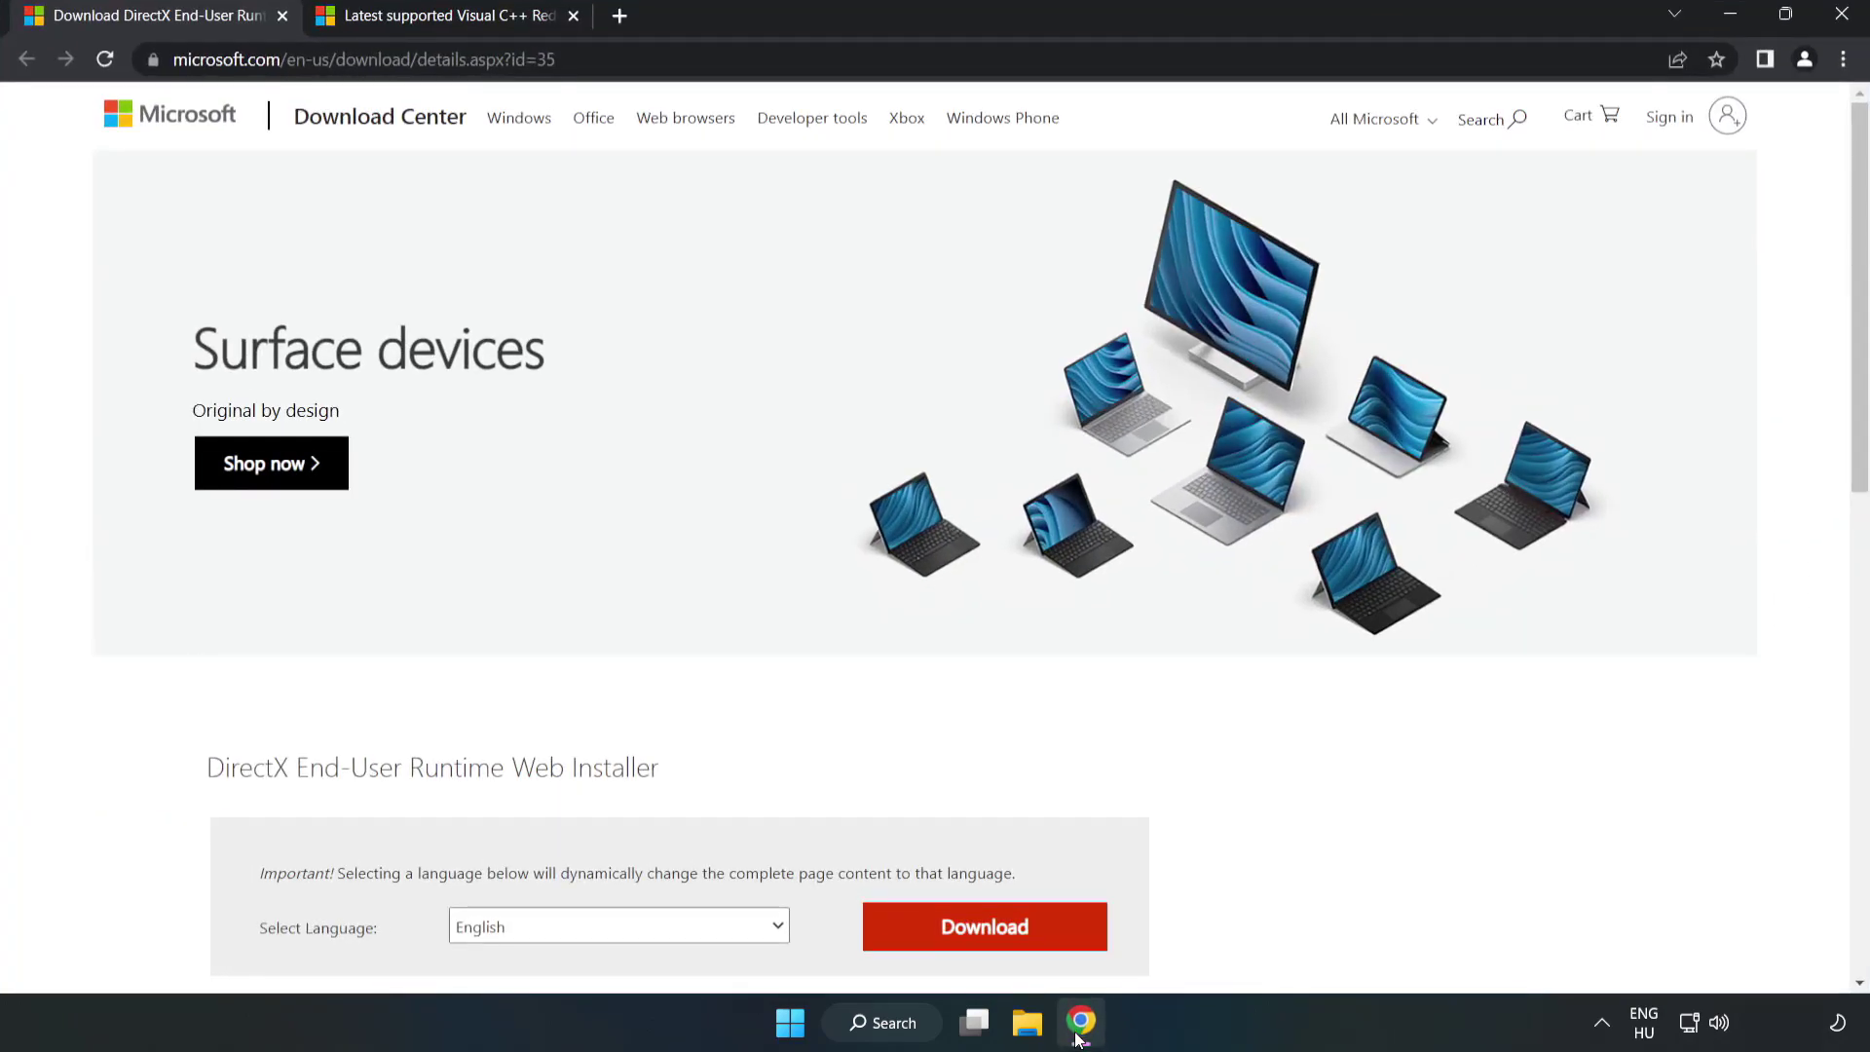
click(687, 58)
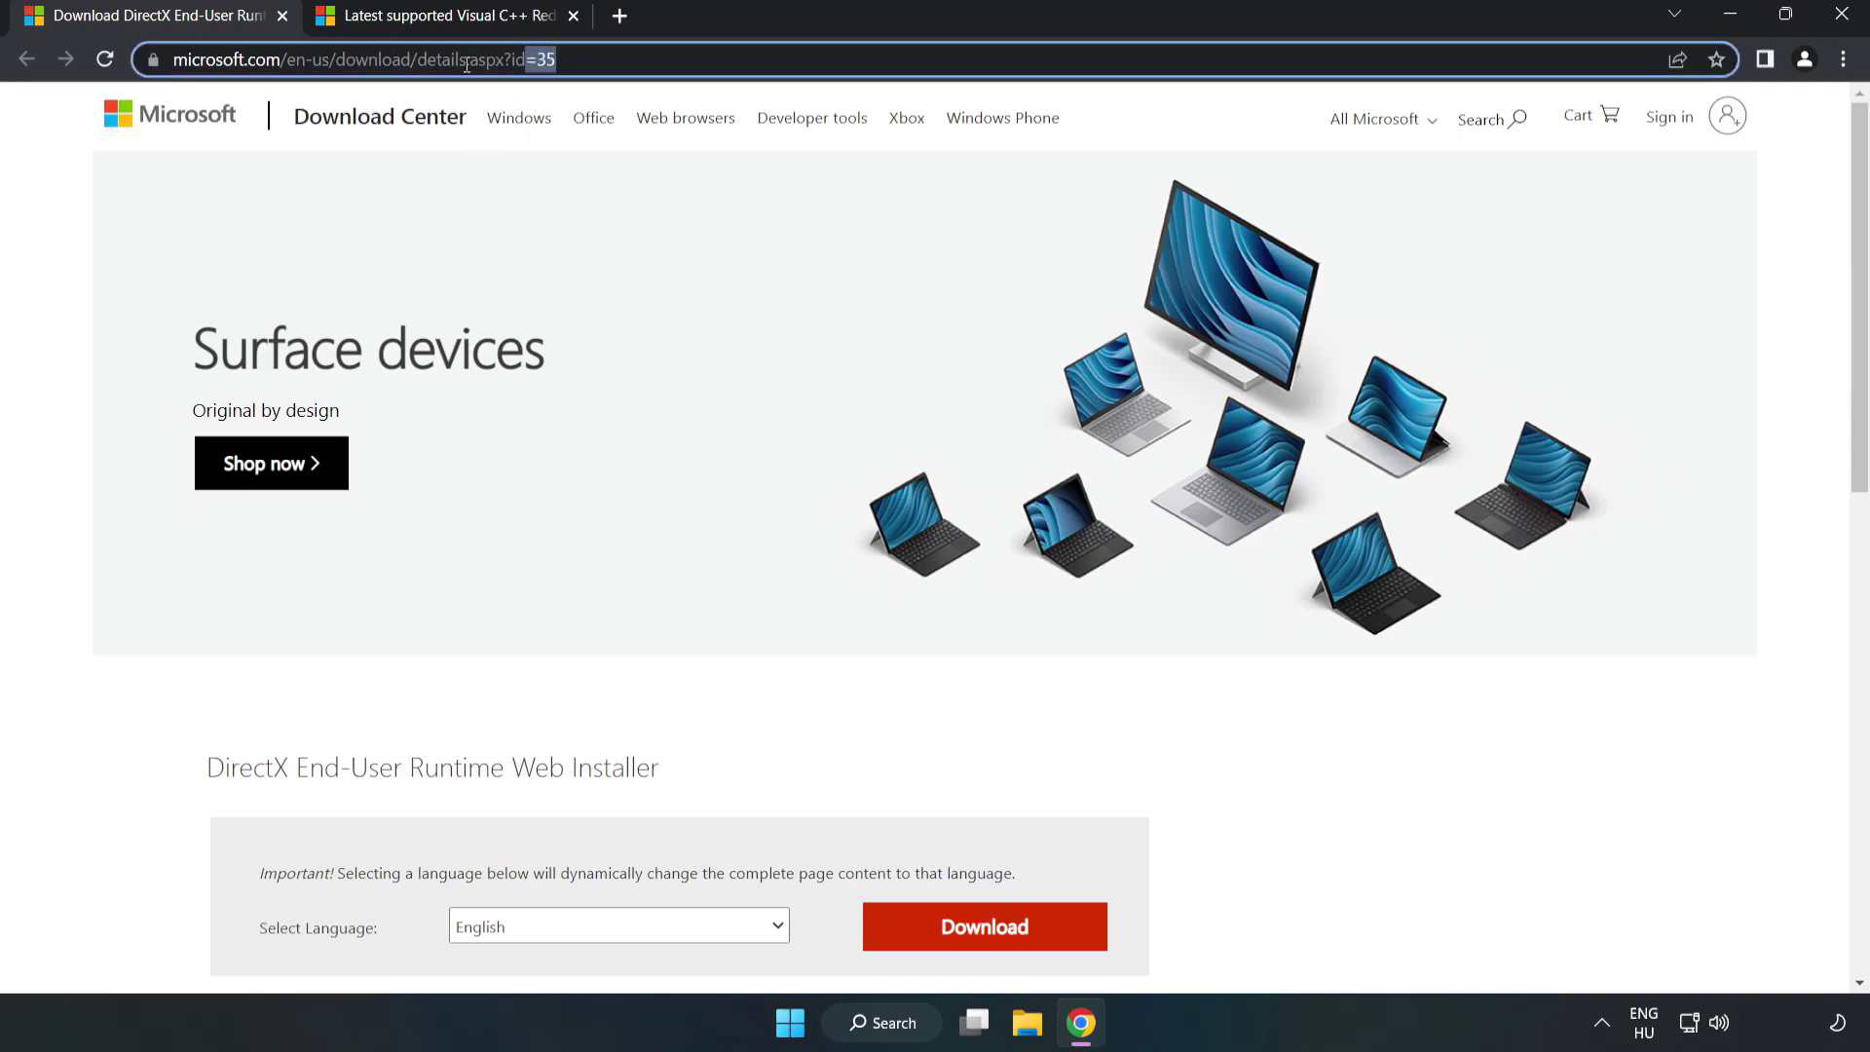
click(687, 59)
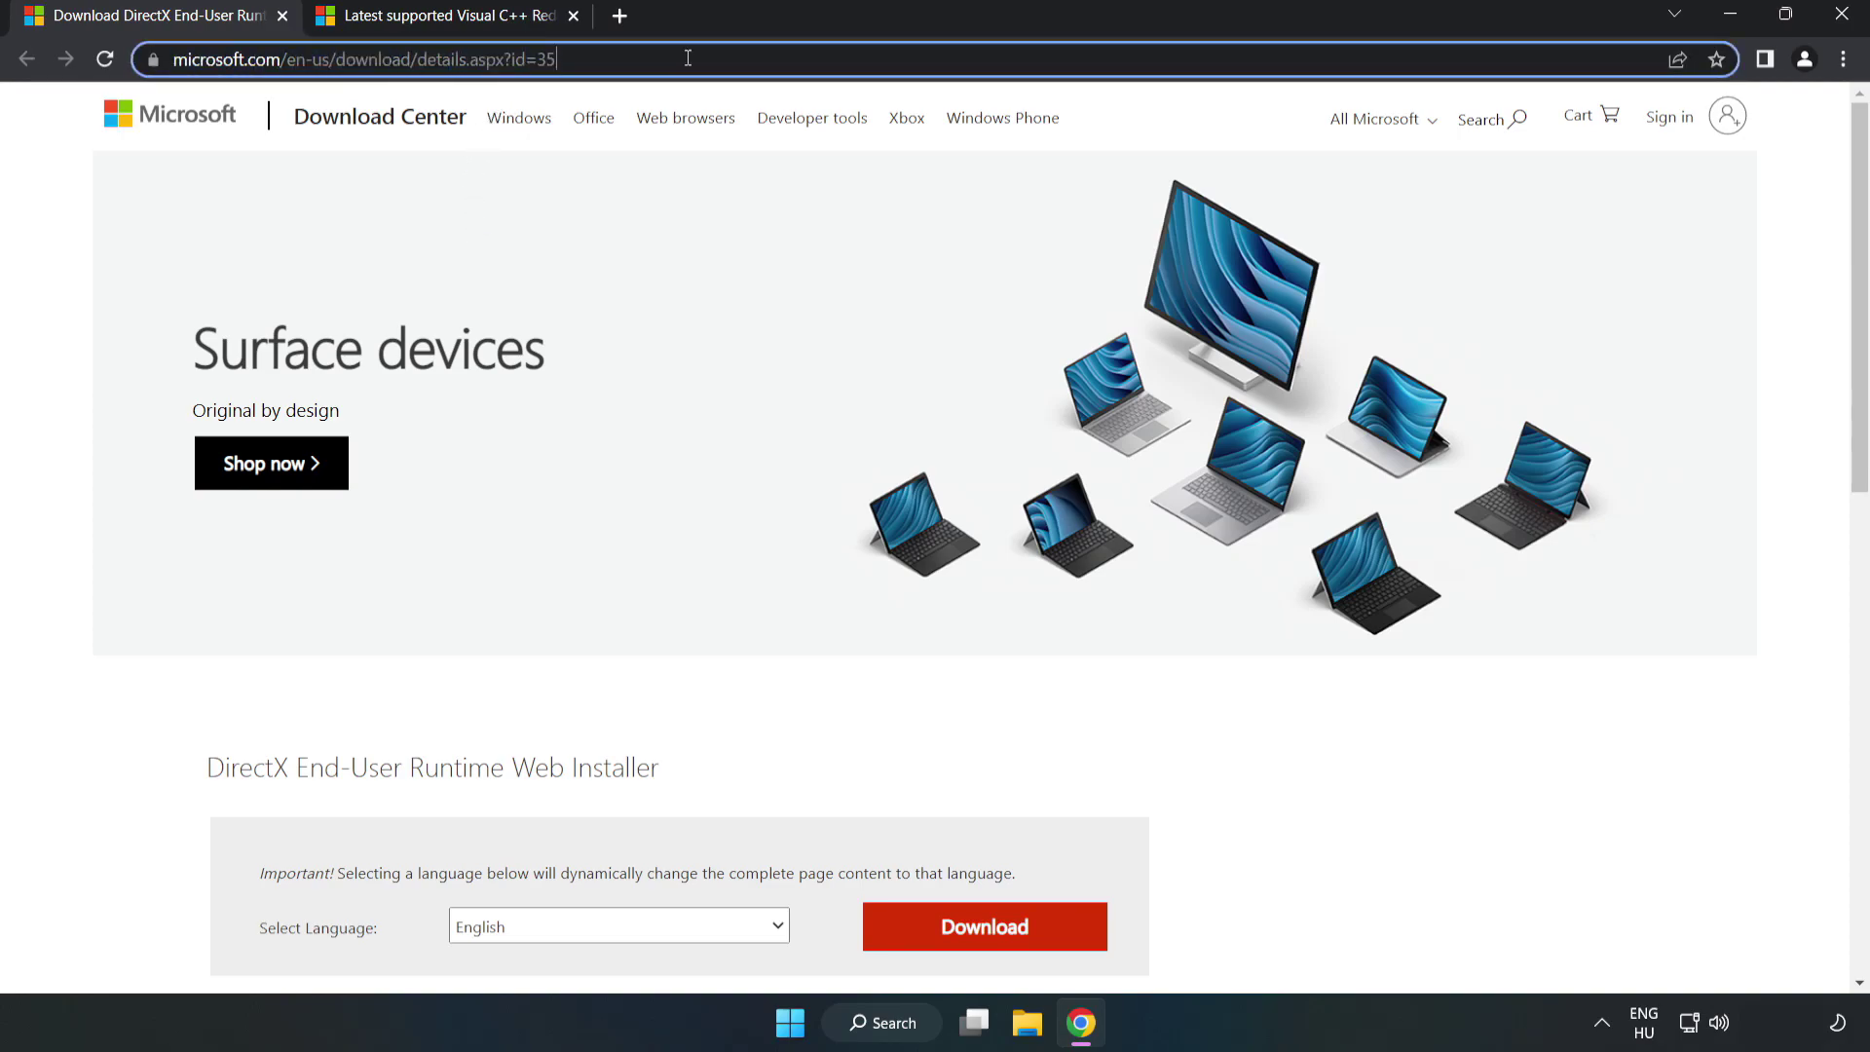
click(73, 223)
scroll(74, 223, down, 3)
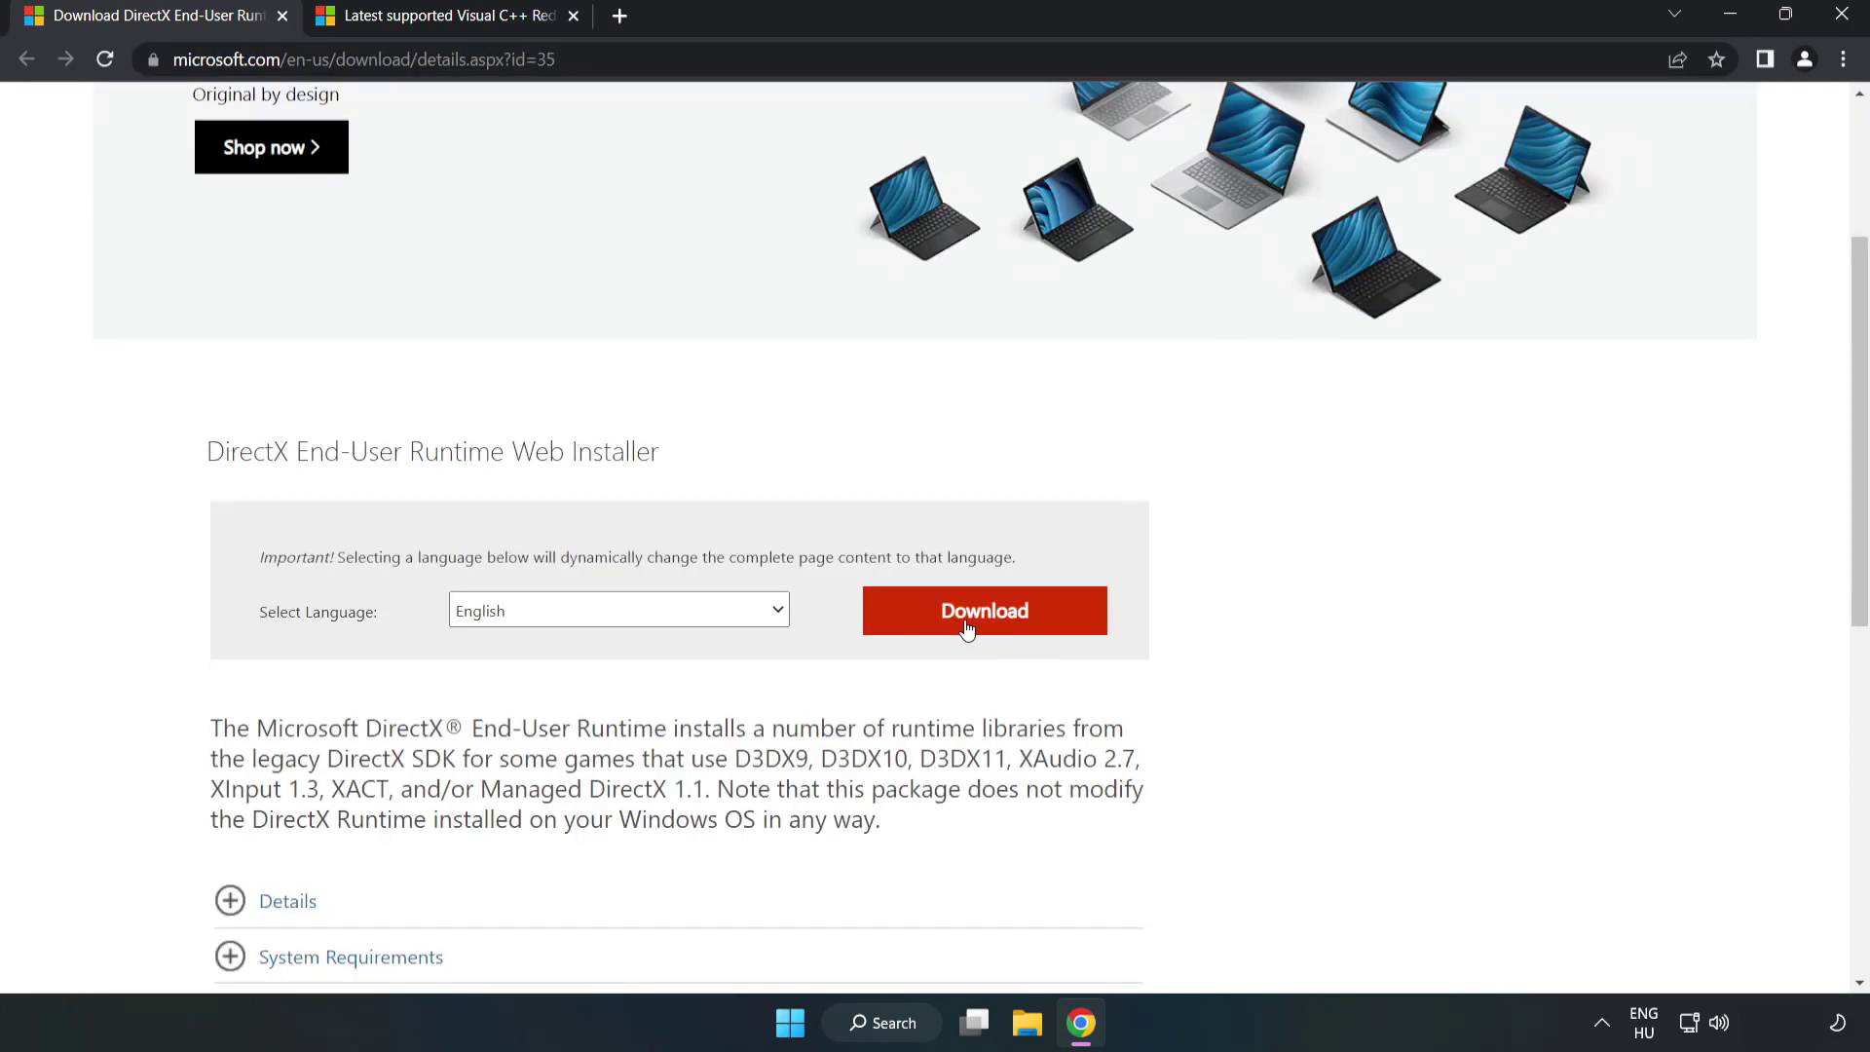
click(993, 629)
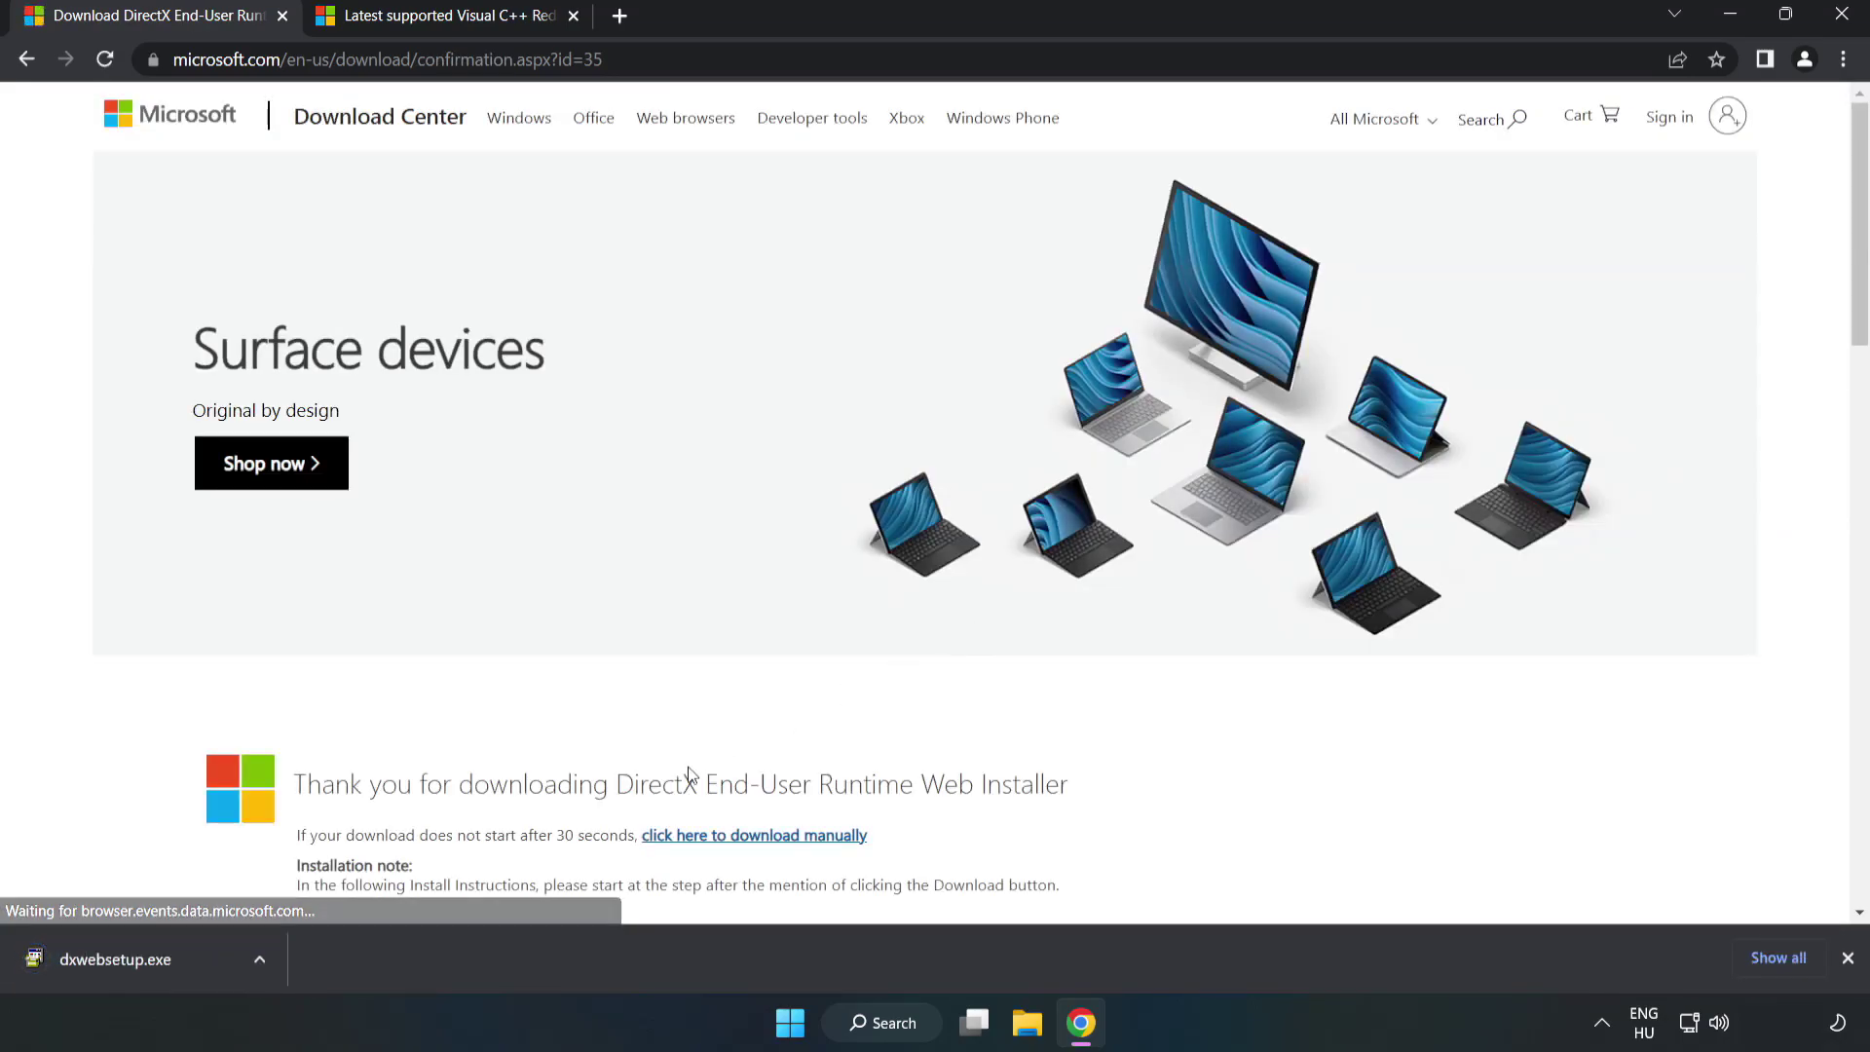
Run the downloaded dxwebsetup.exe, accept the license agreement and go through the DirectX setup wizard to its end.
click(137, 961)
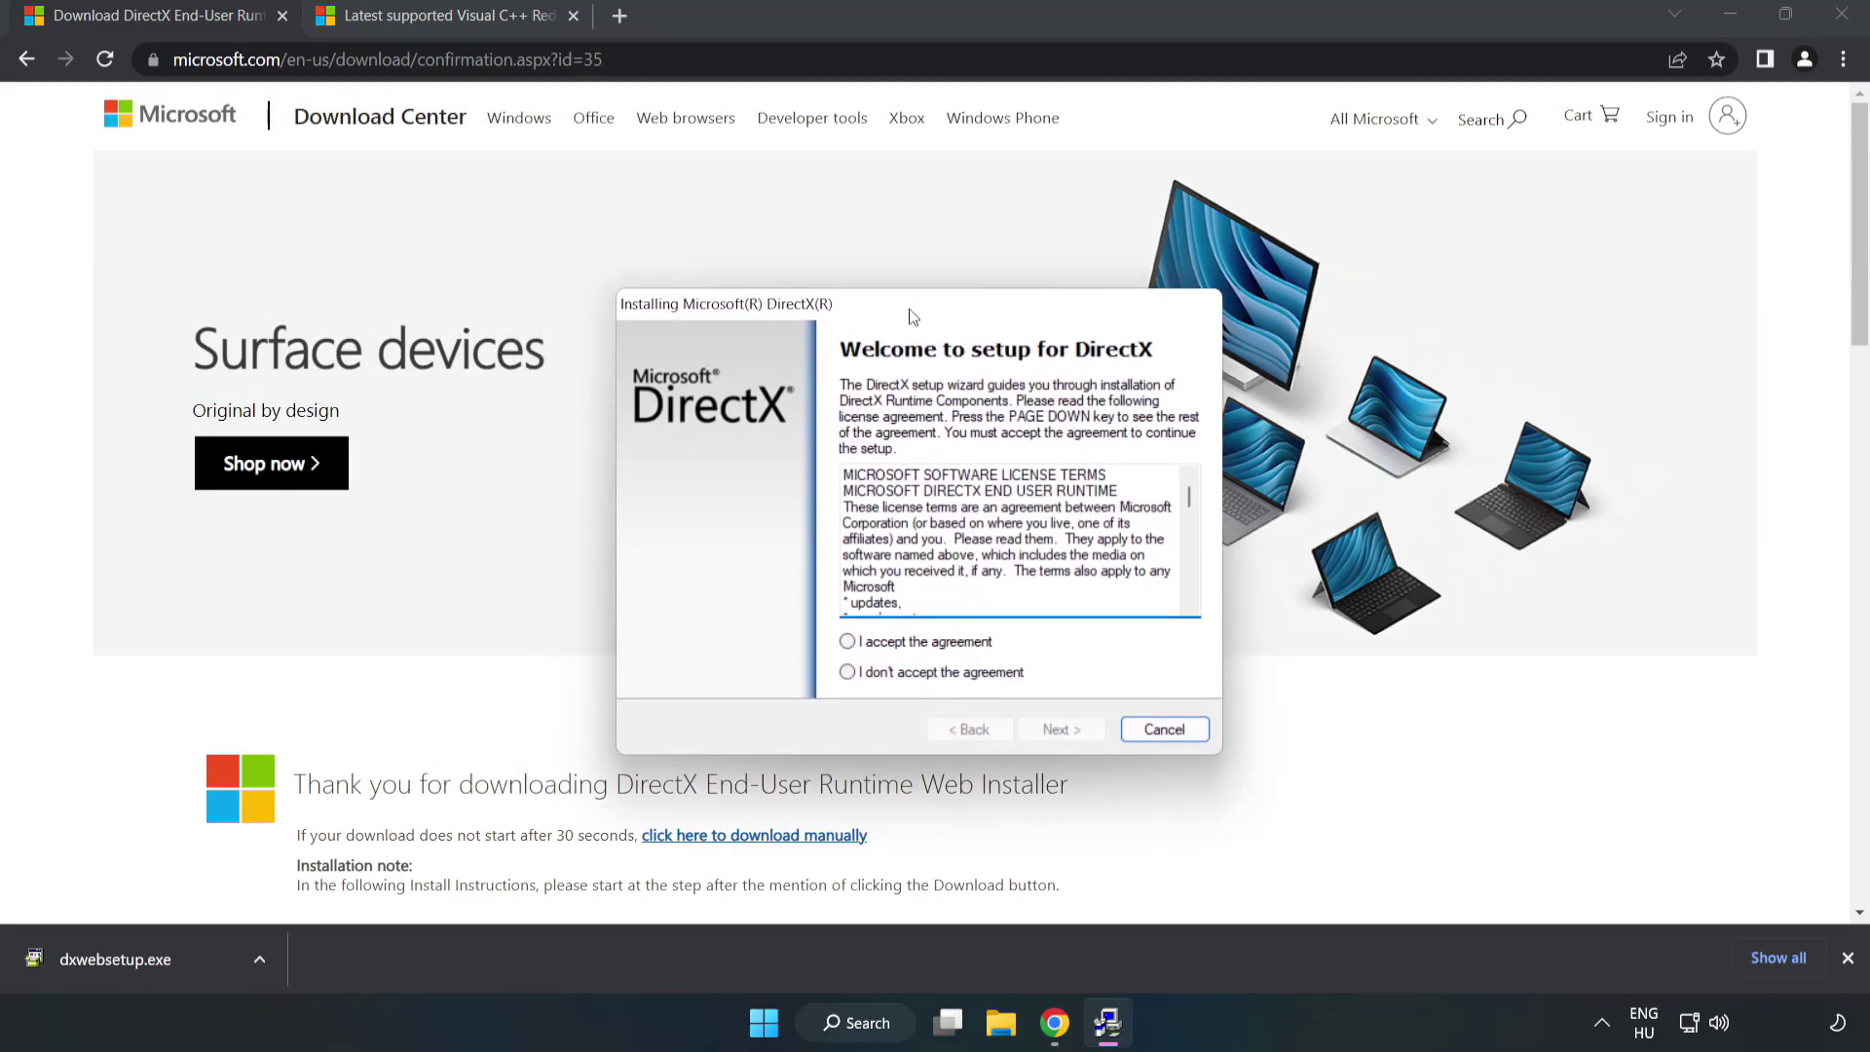
drag(1194, 503, 1174, 611)
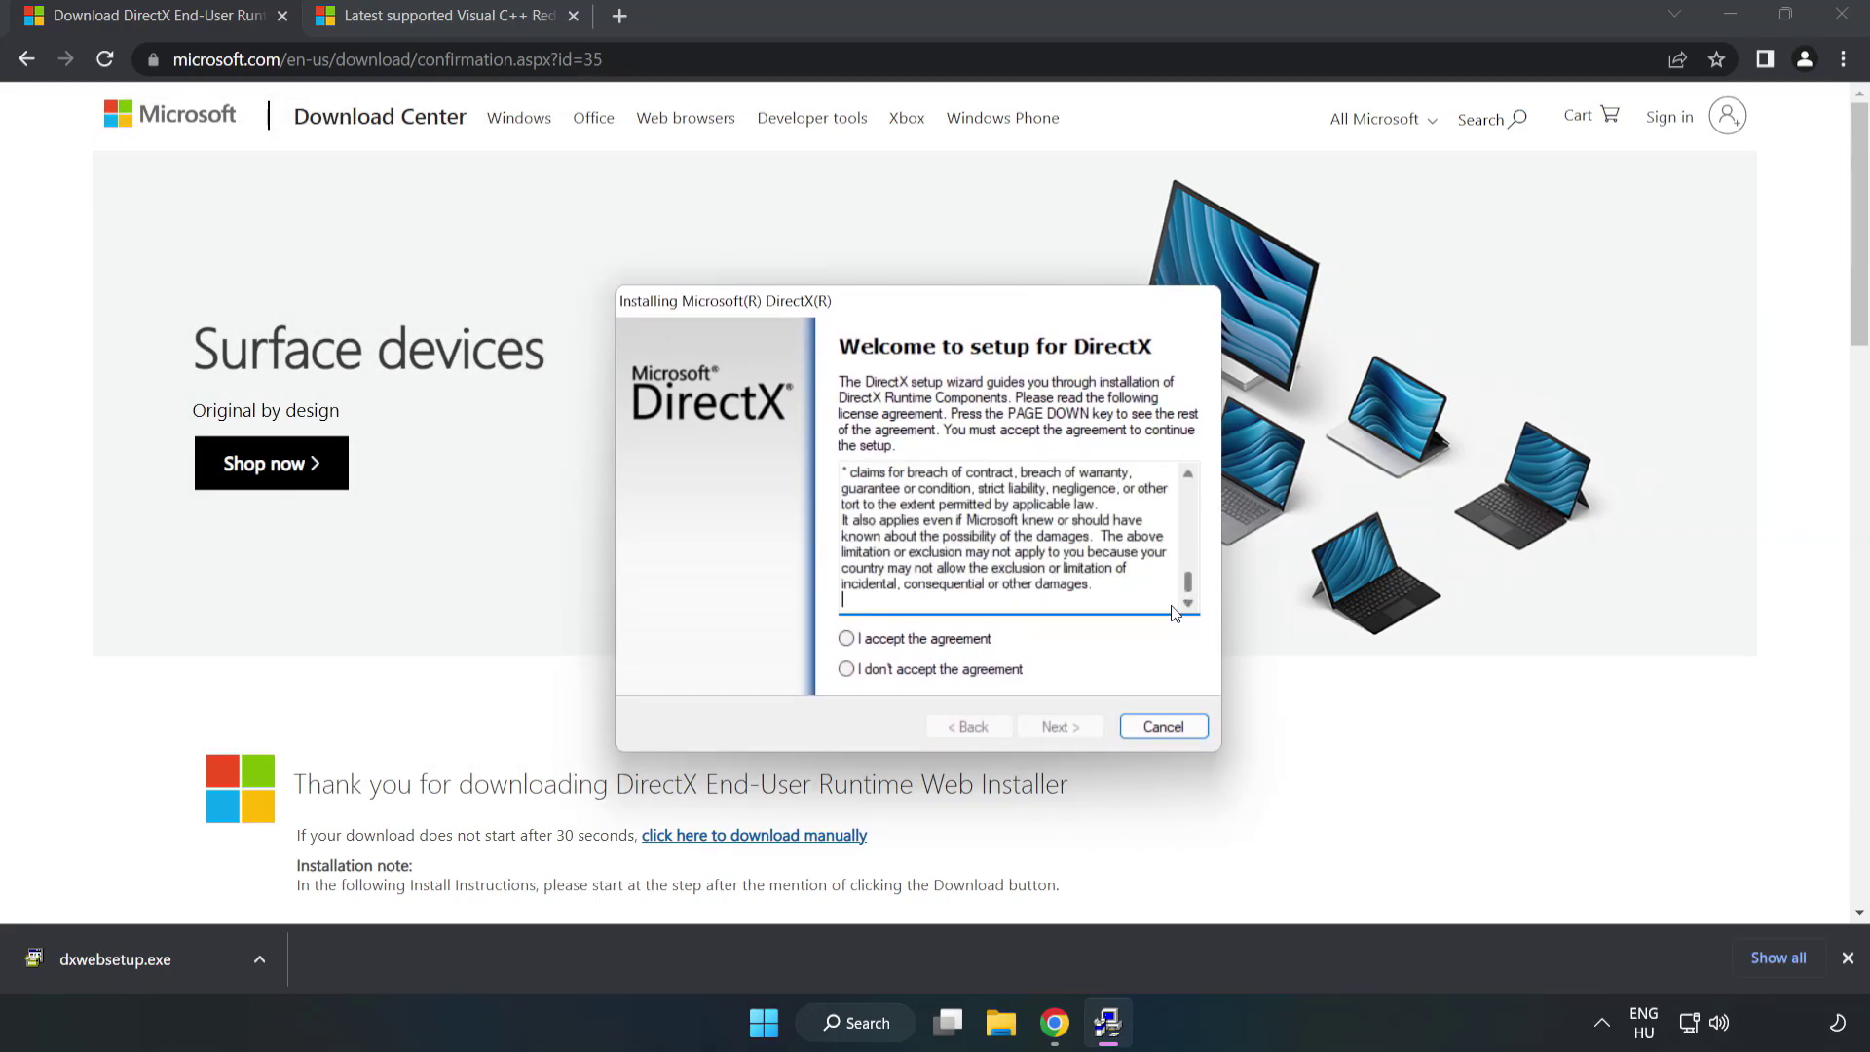
click(865, 643)
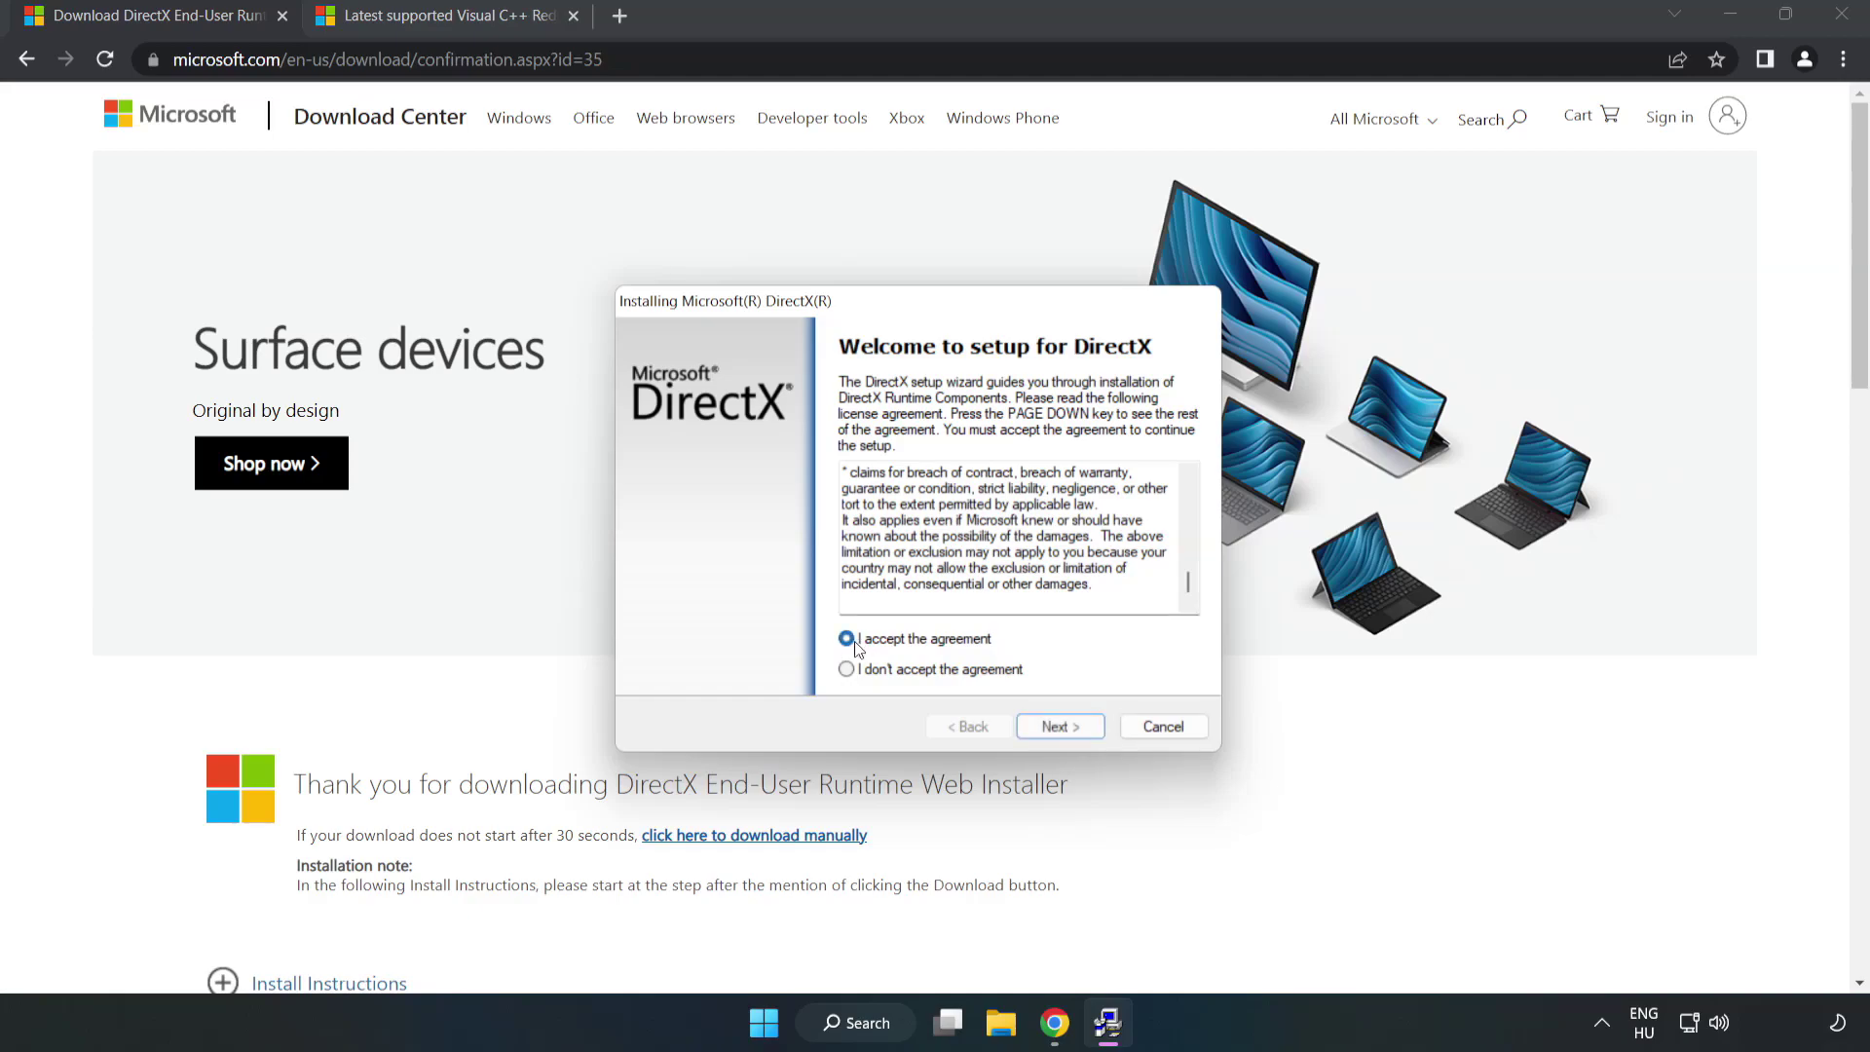
click(1068, 728)
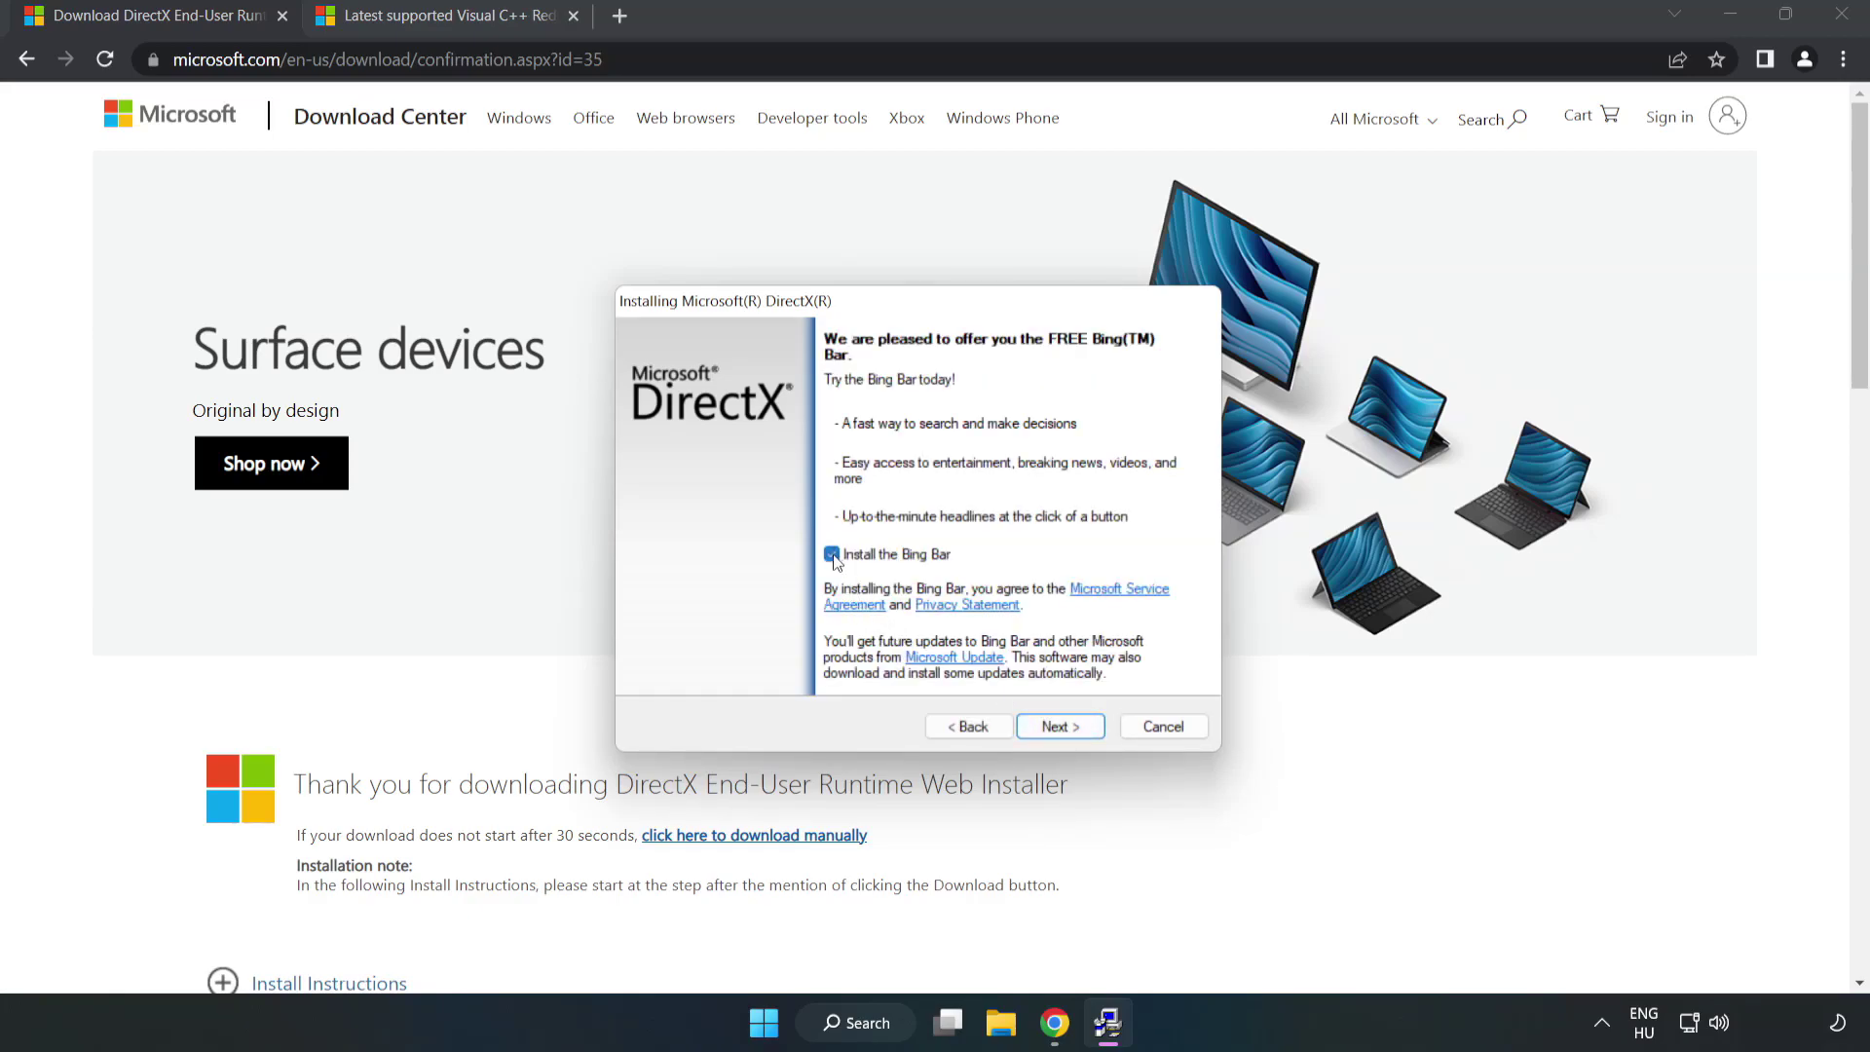
click(1073, 728)
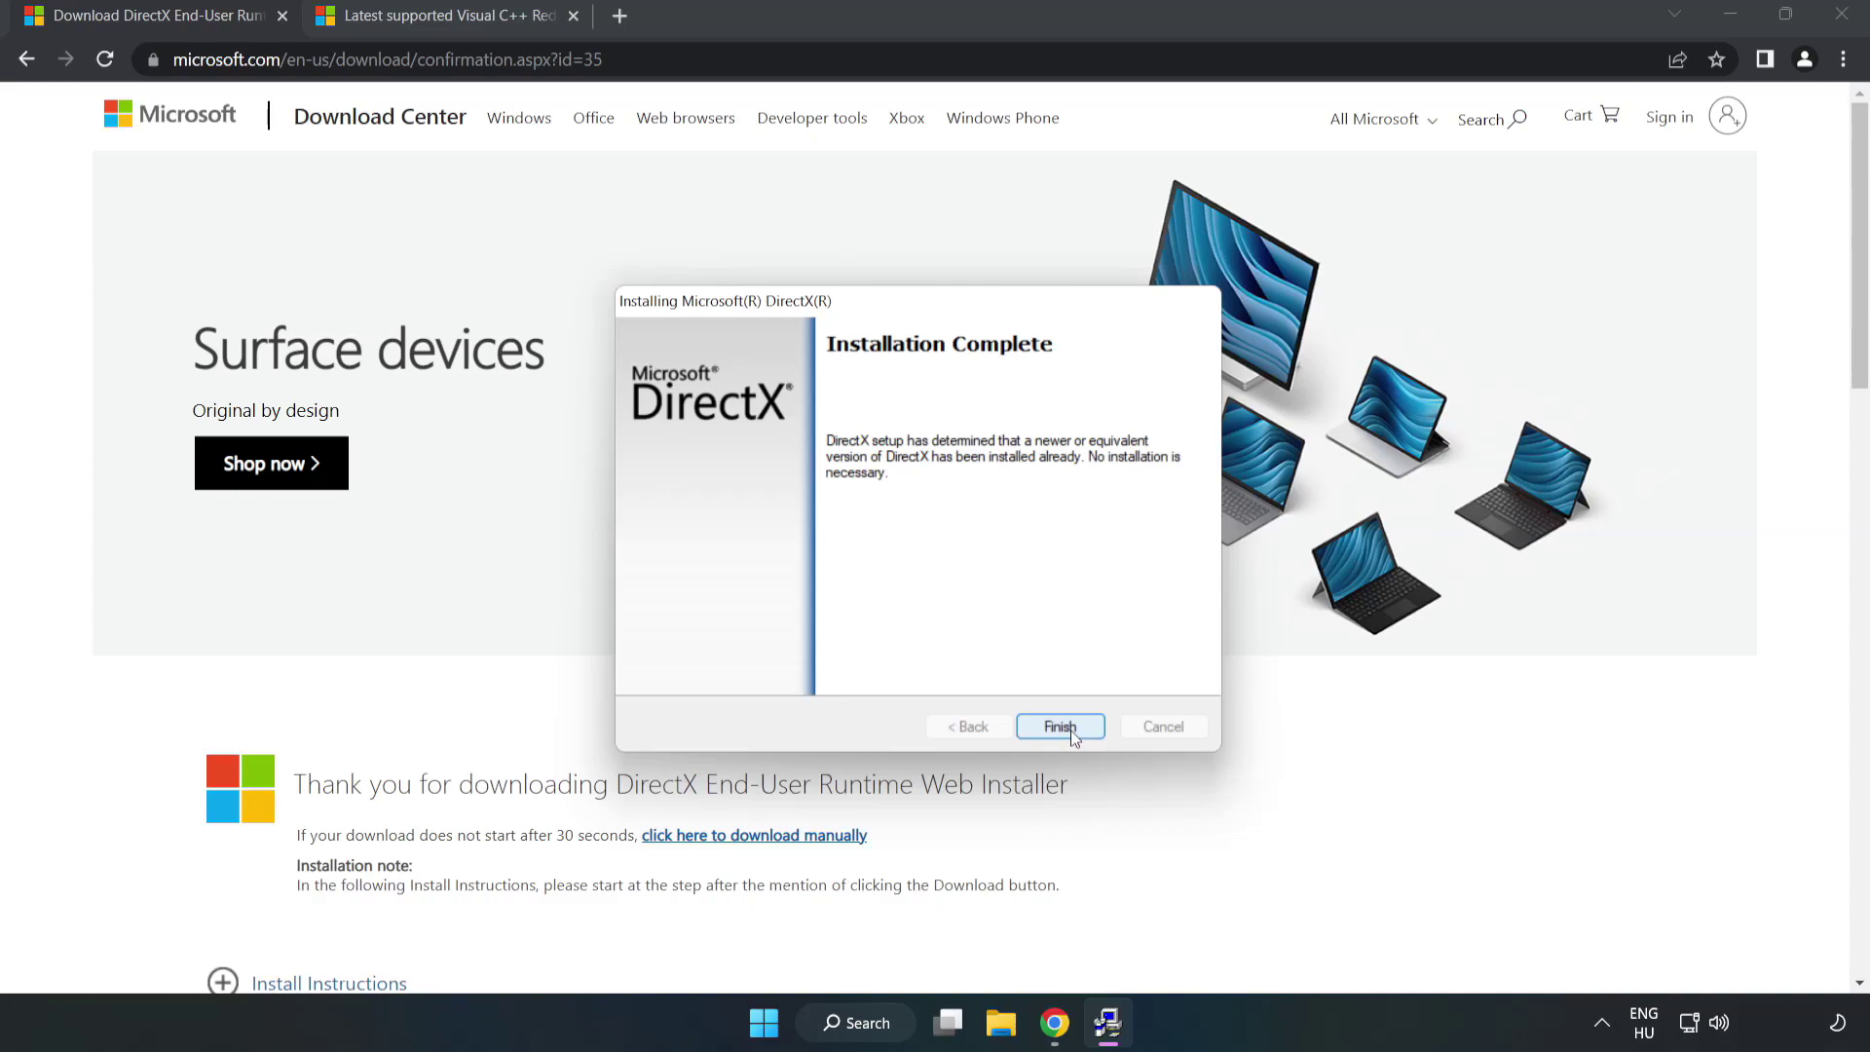
click(1060, 727)
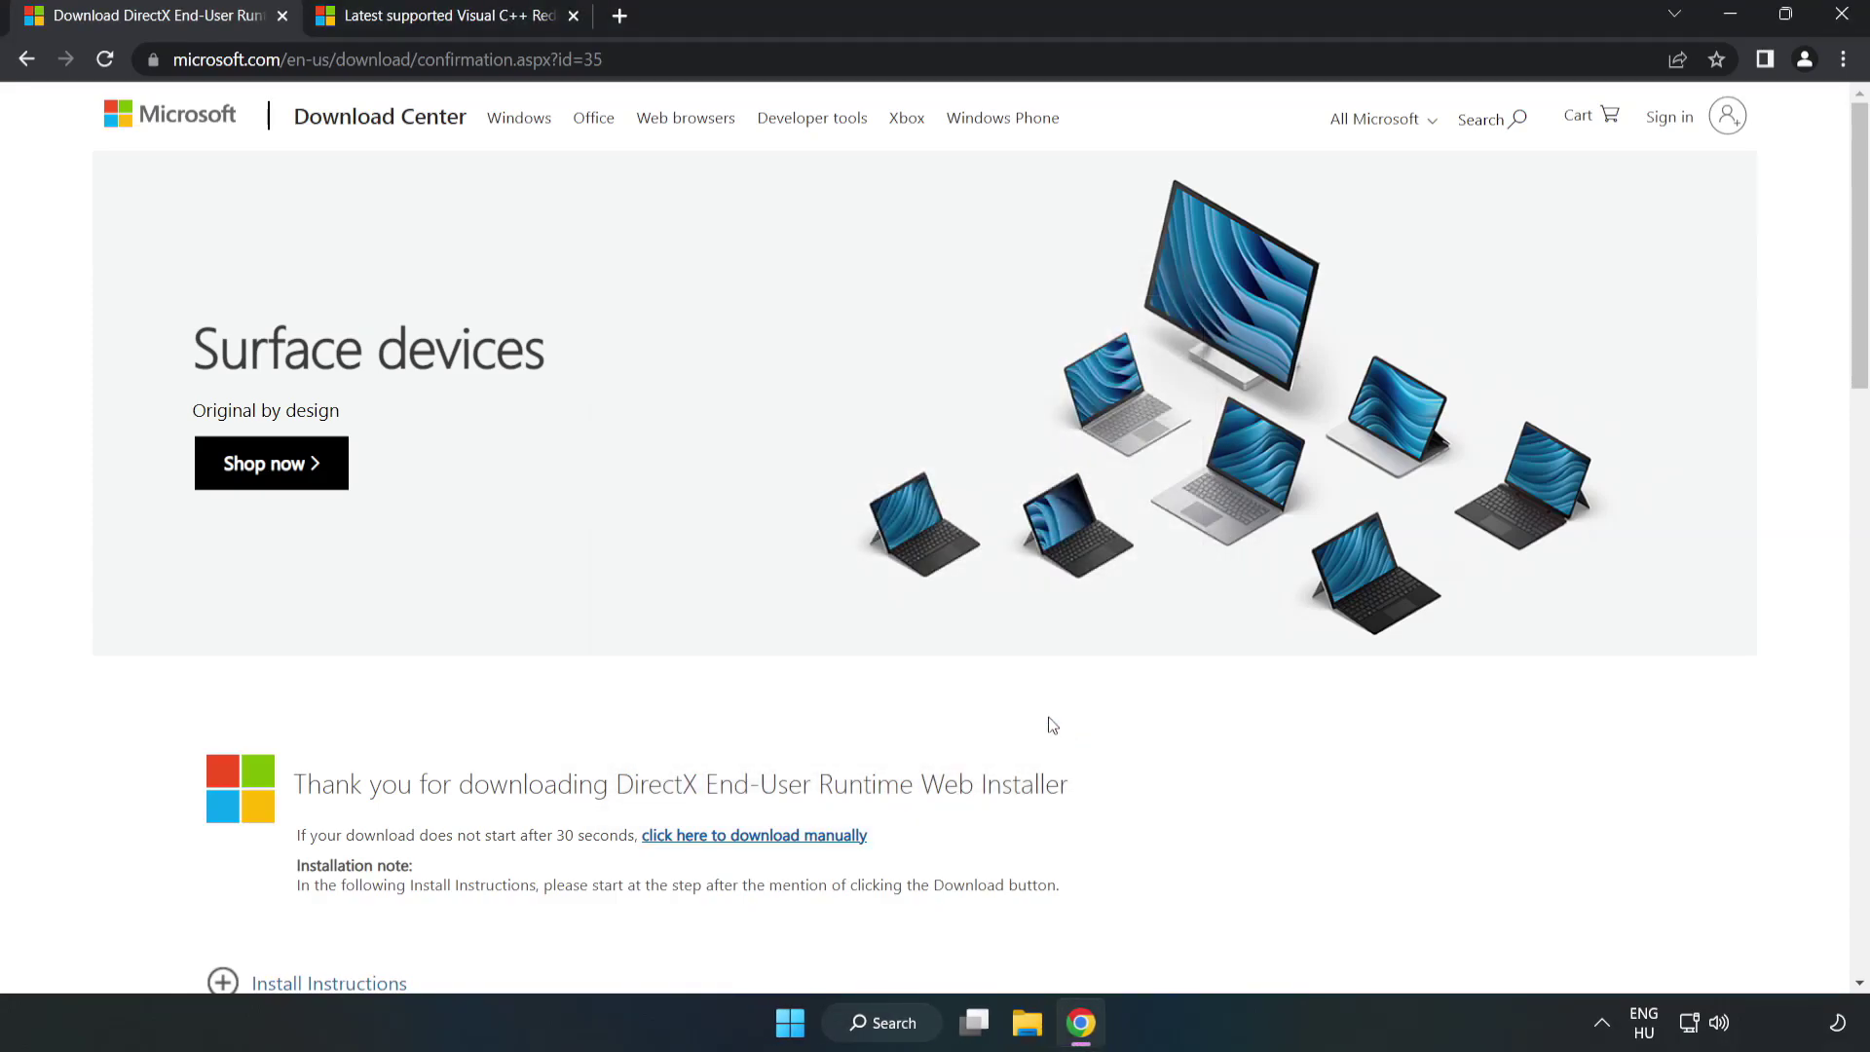
Close the DirectX page and download the ARM64, X86 and X64 Visual C++ Redistributables for Visual Studio 2015, 2017, 2019 and 2022.
click(282, 17)
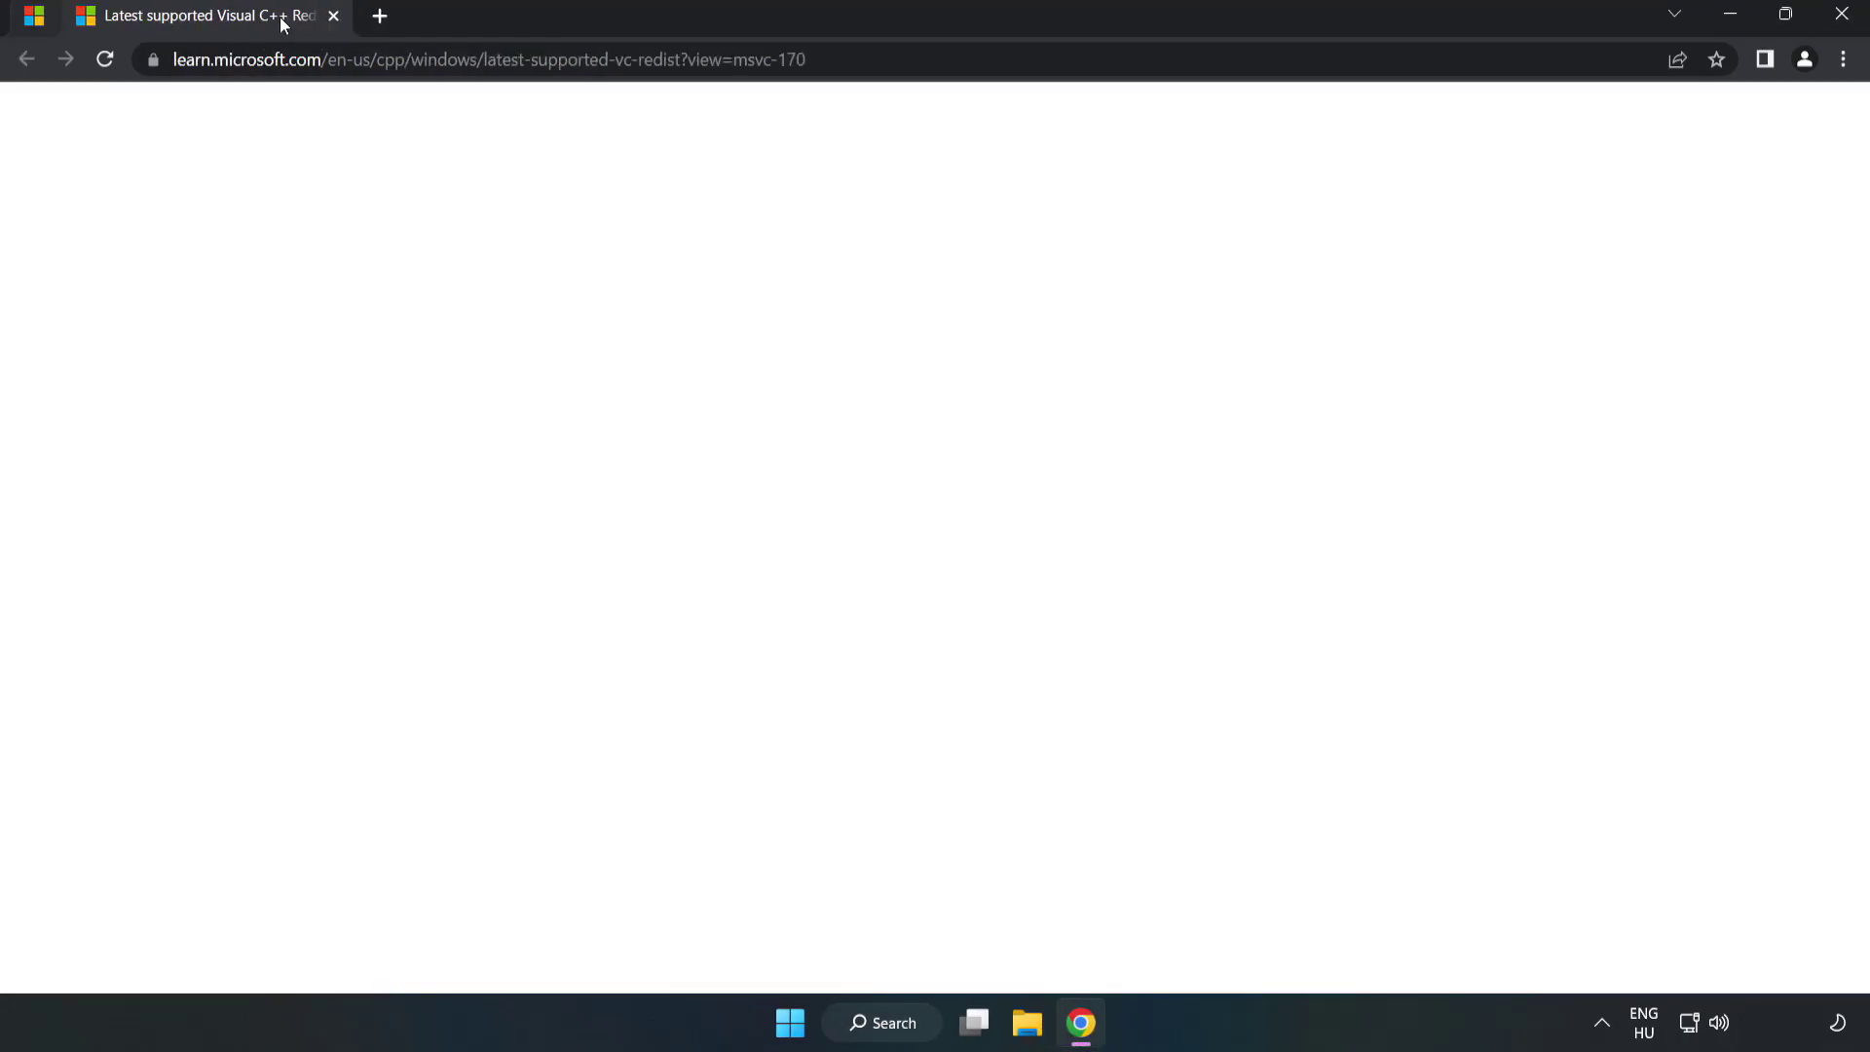
click(938, 59)
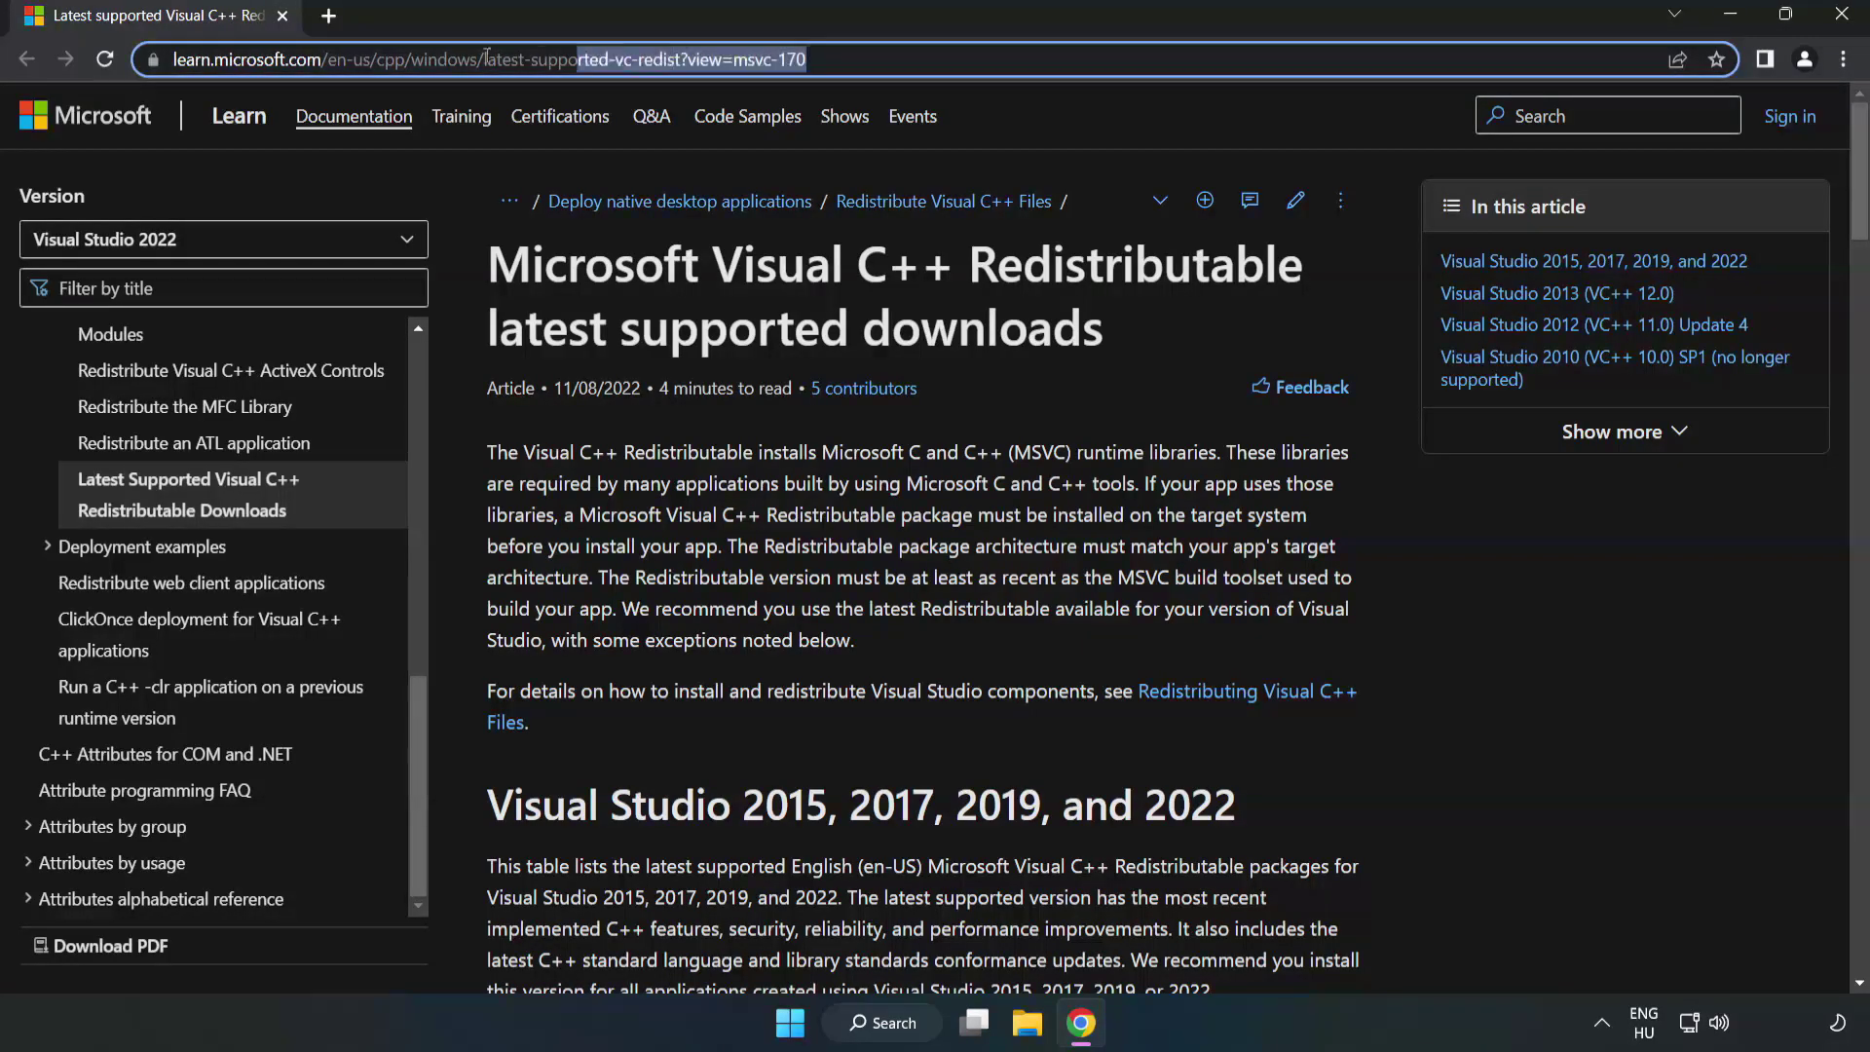
click(938, 59)
click(747, 348)
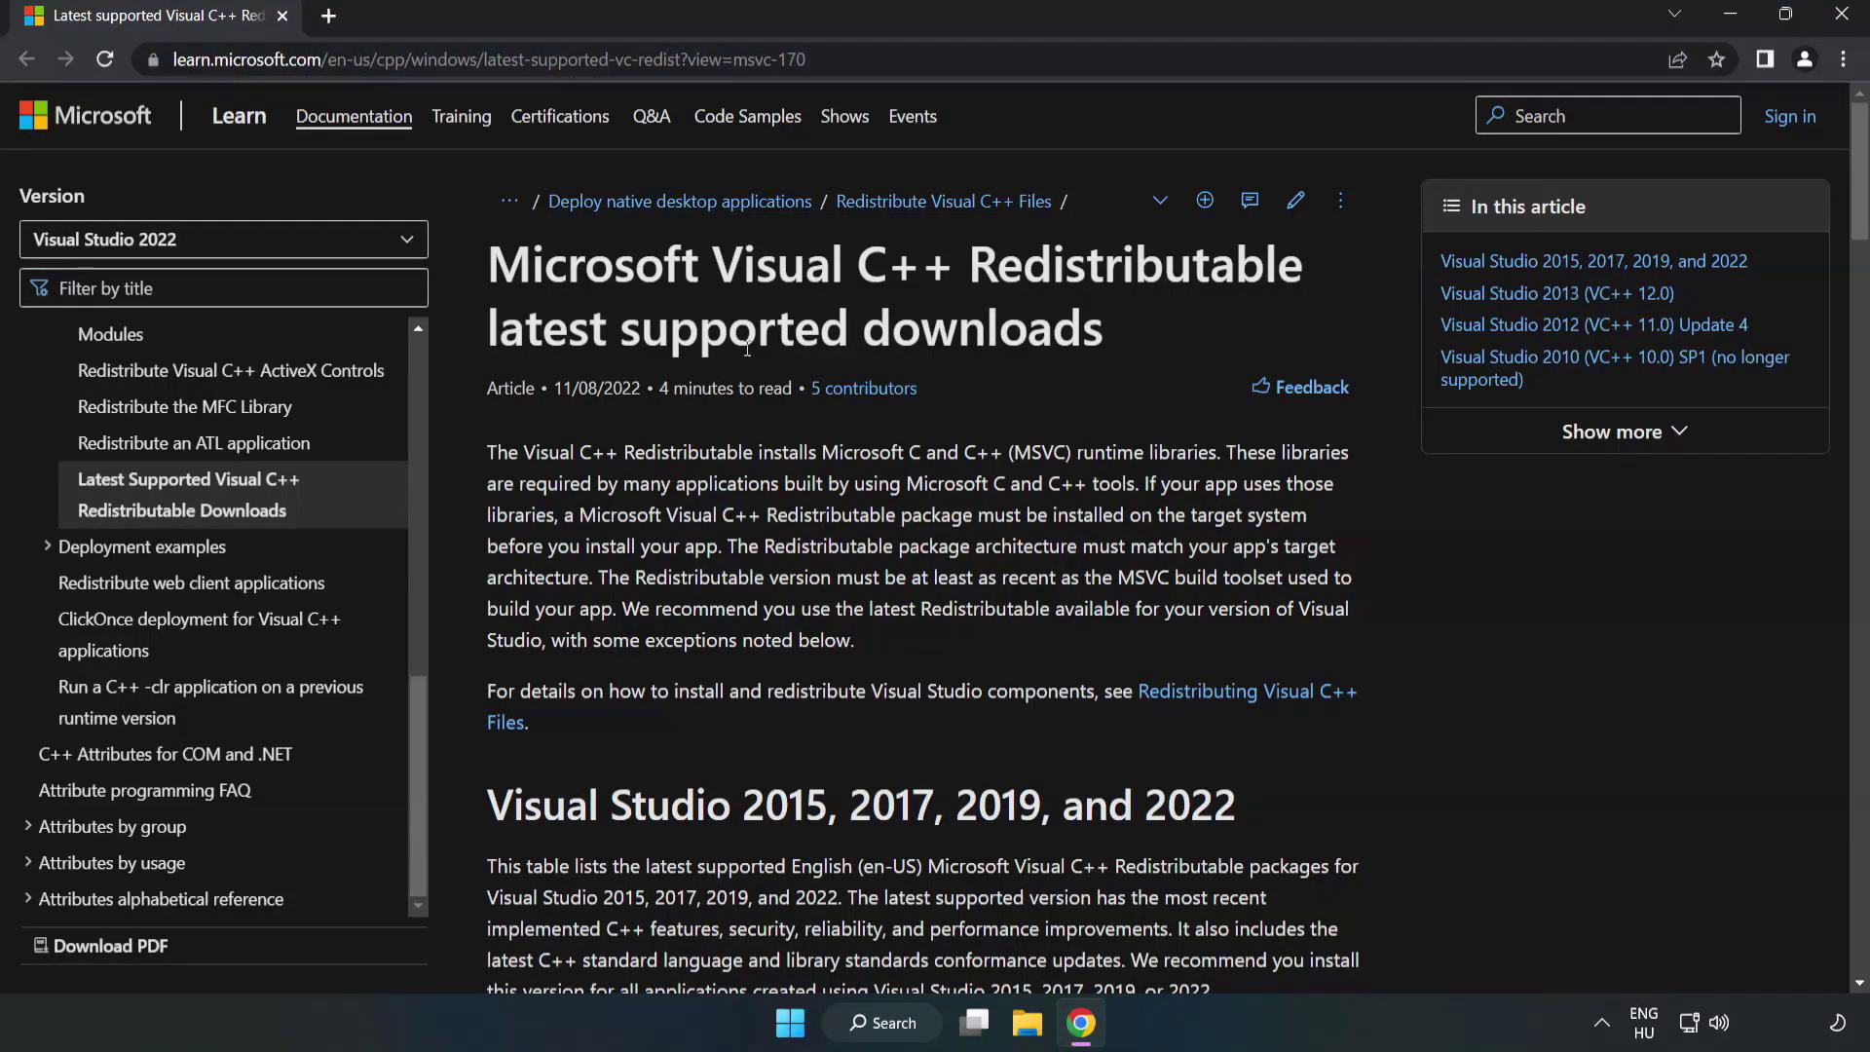
scroll(748, 356, down, 6)
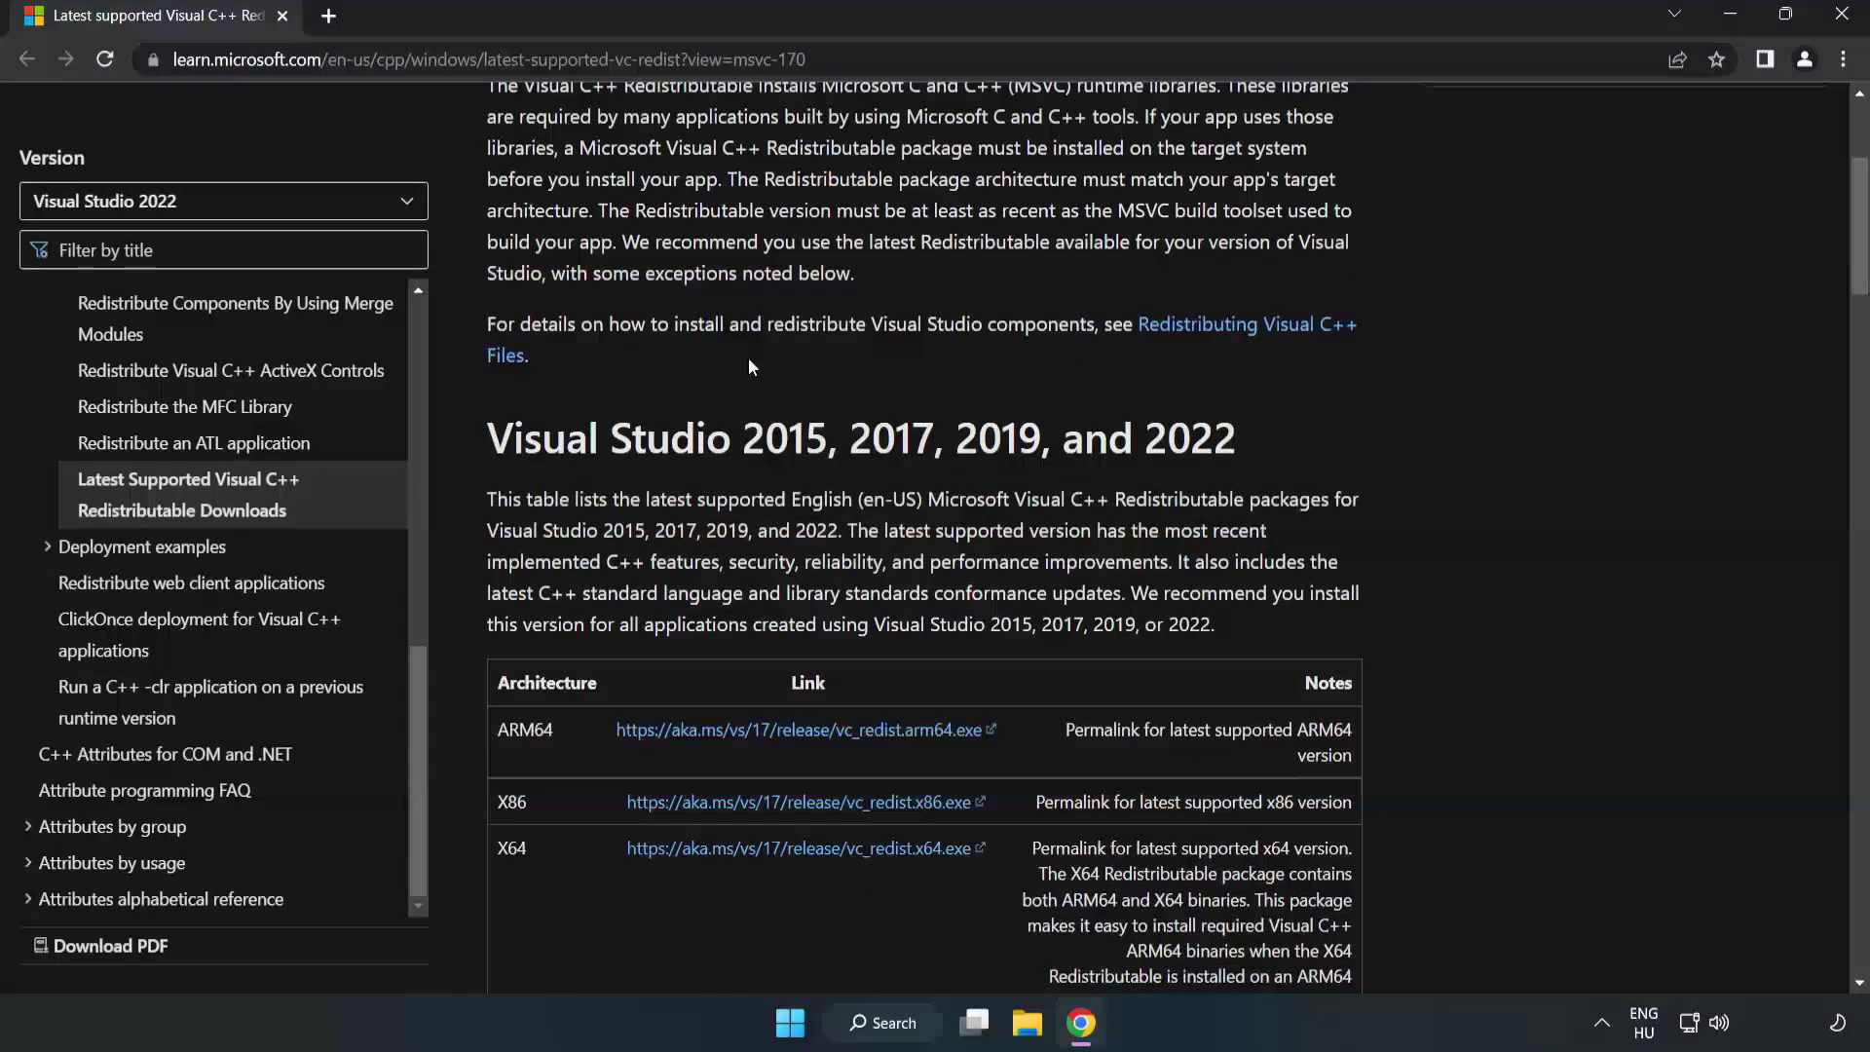
scroll(752, 365, down, 1)
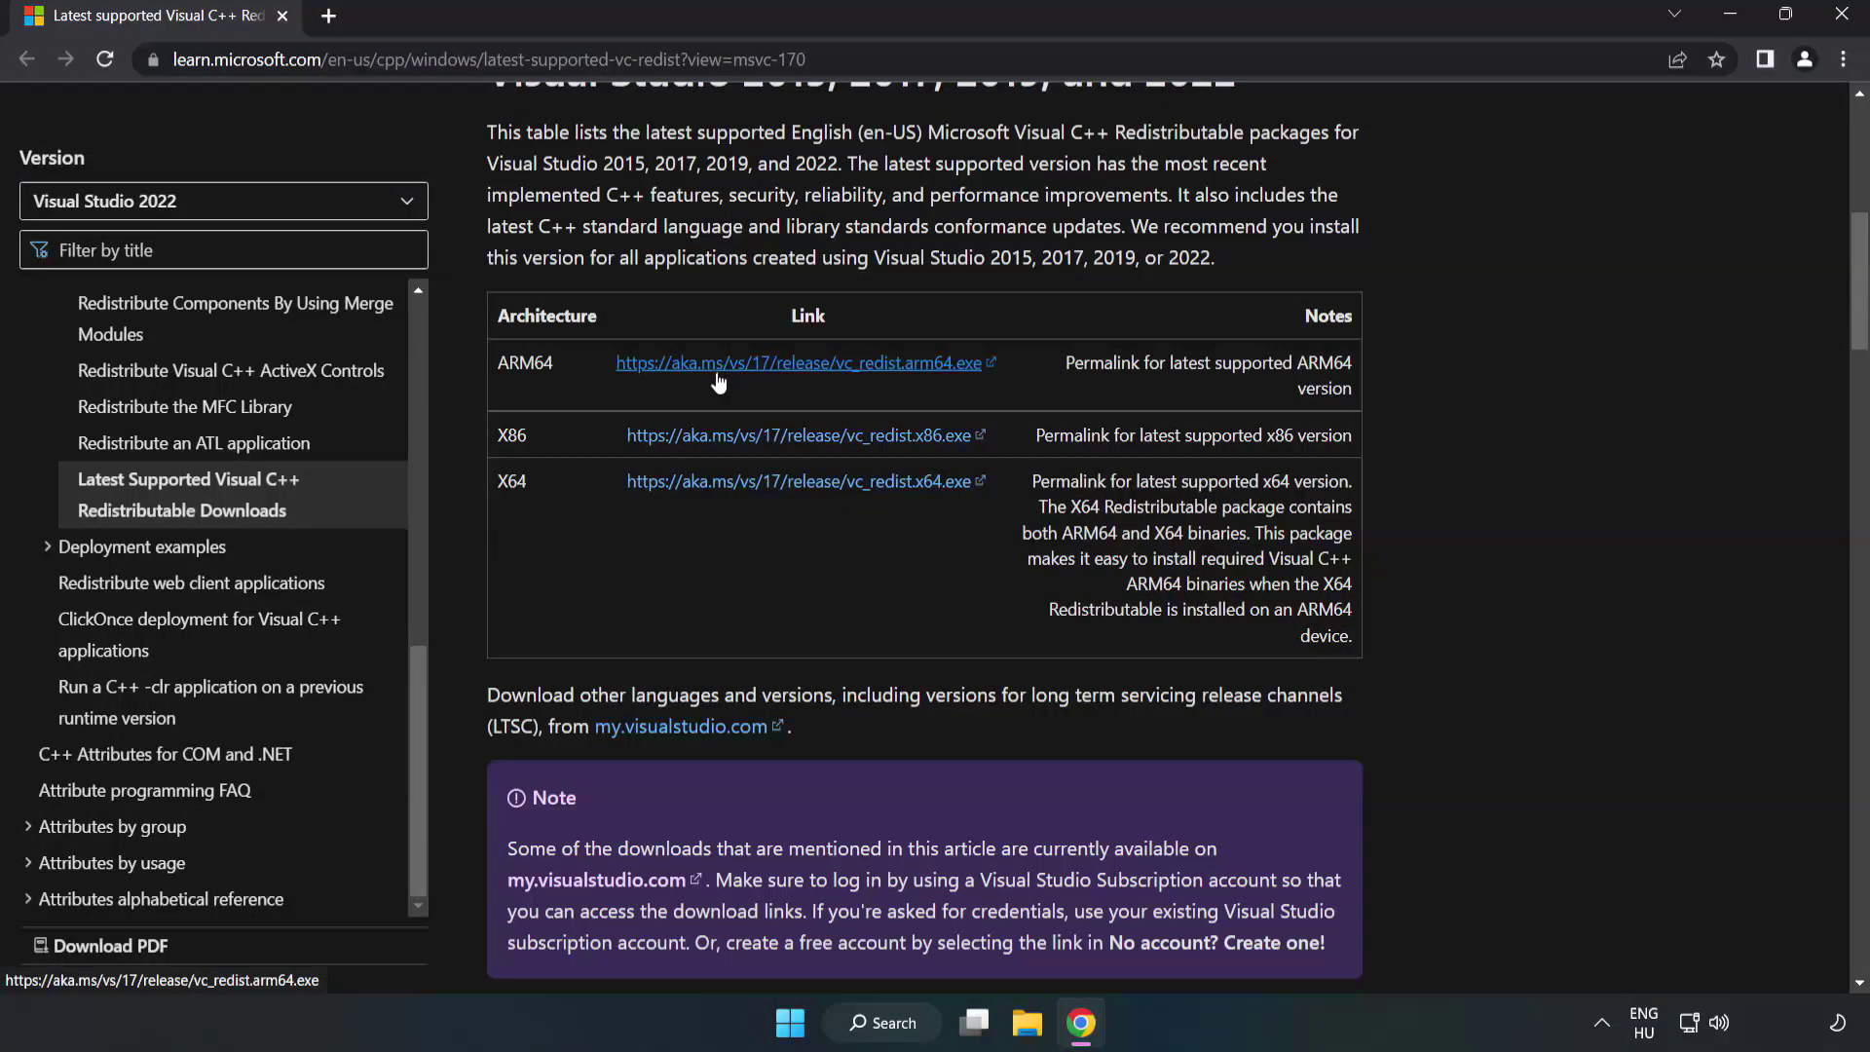
scroll(753, 366, up, 1)
drag(483, 199, 1239, 203)
click(933, 369)
click(757, 487)
click(756, 569)
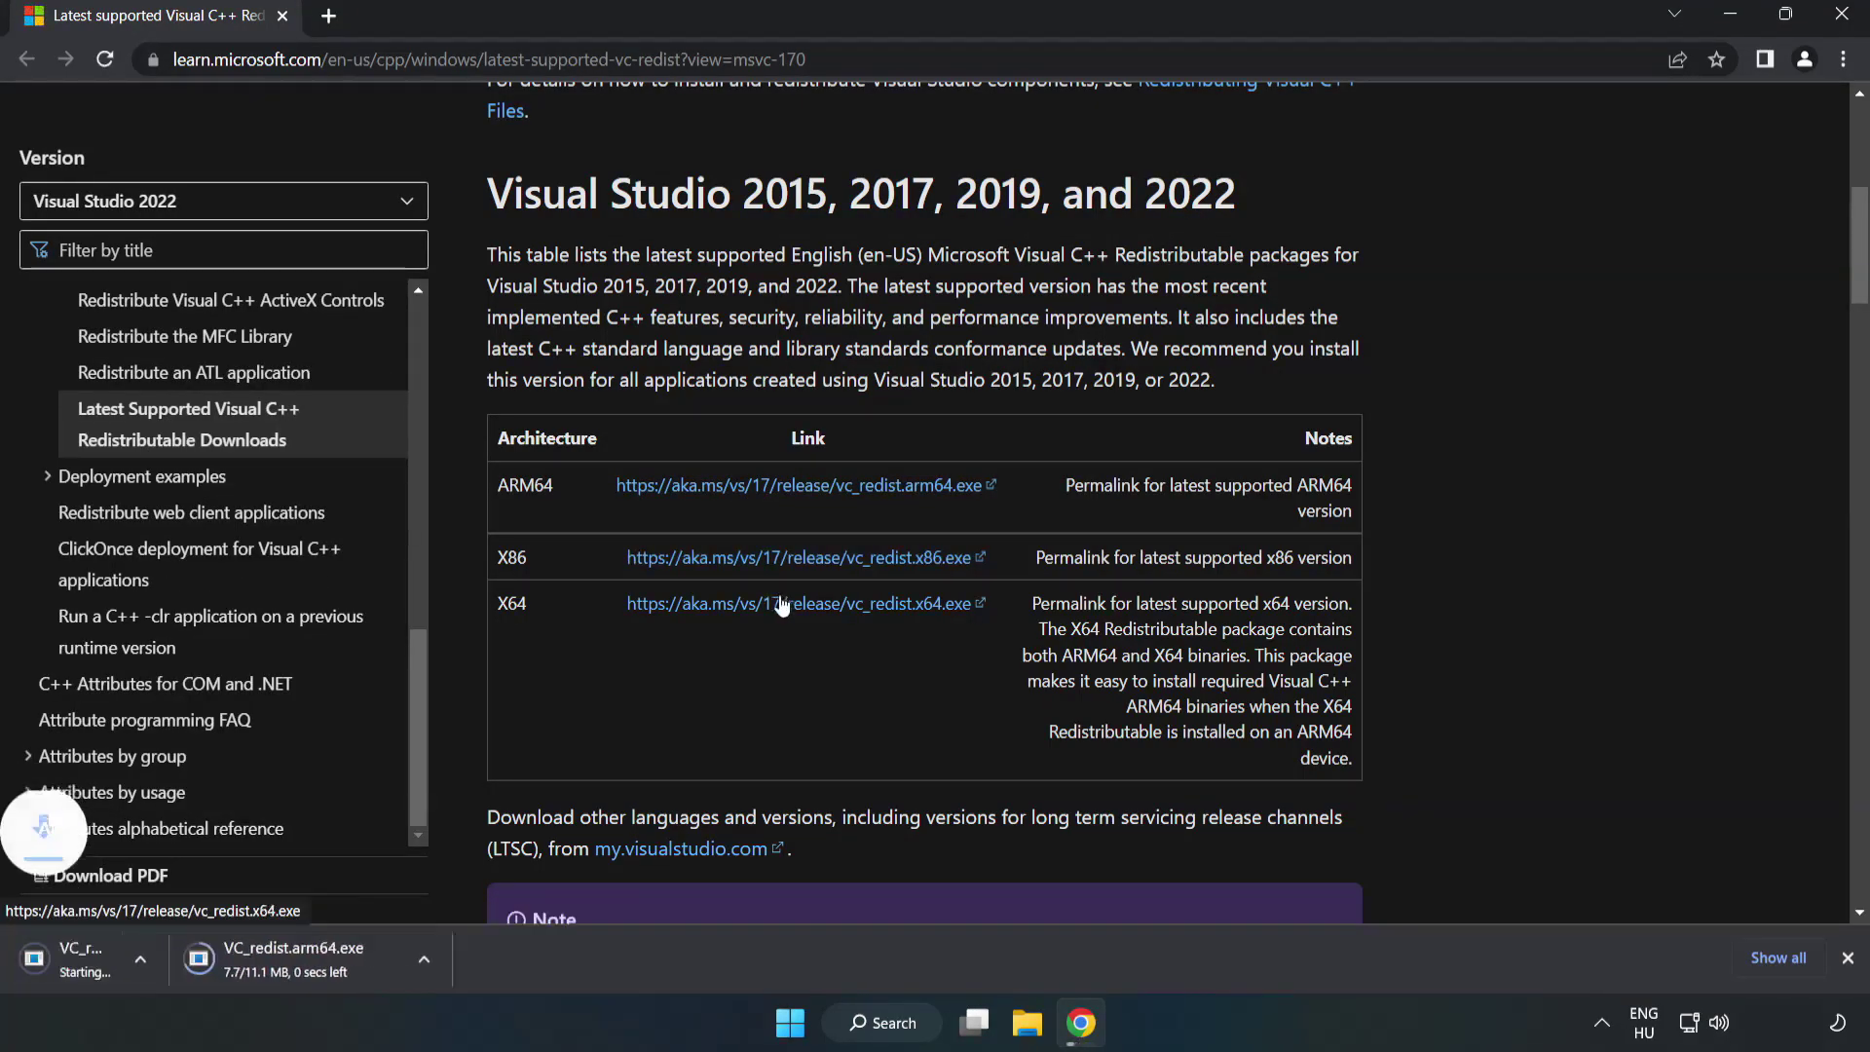
click(786, 605)
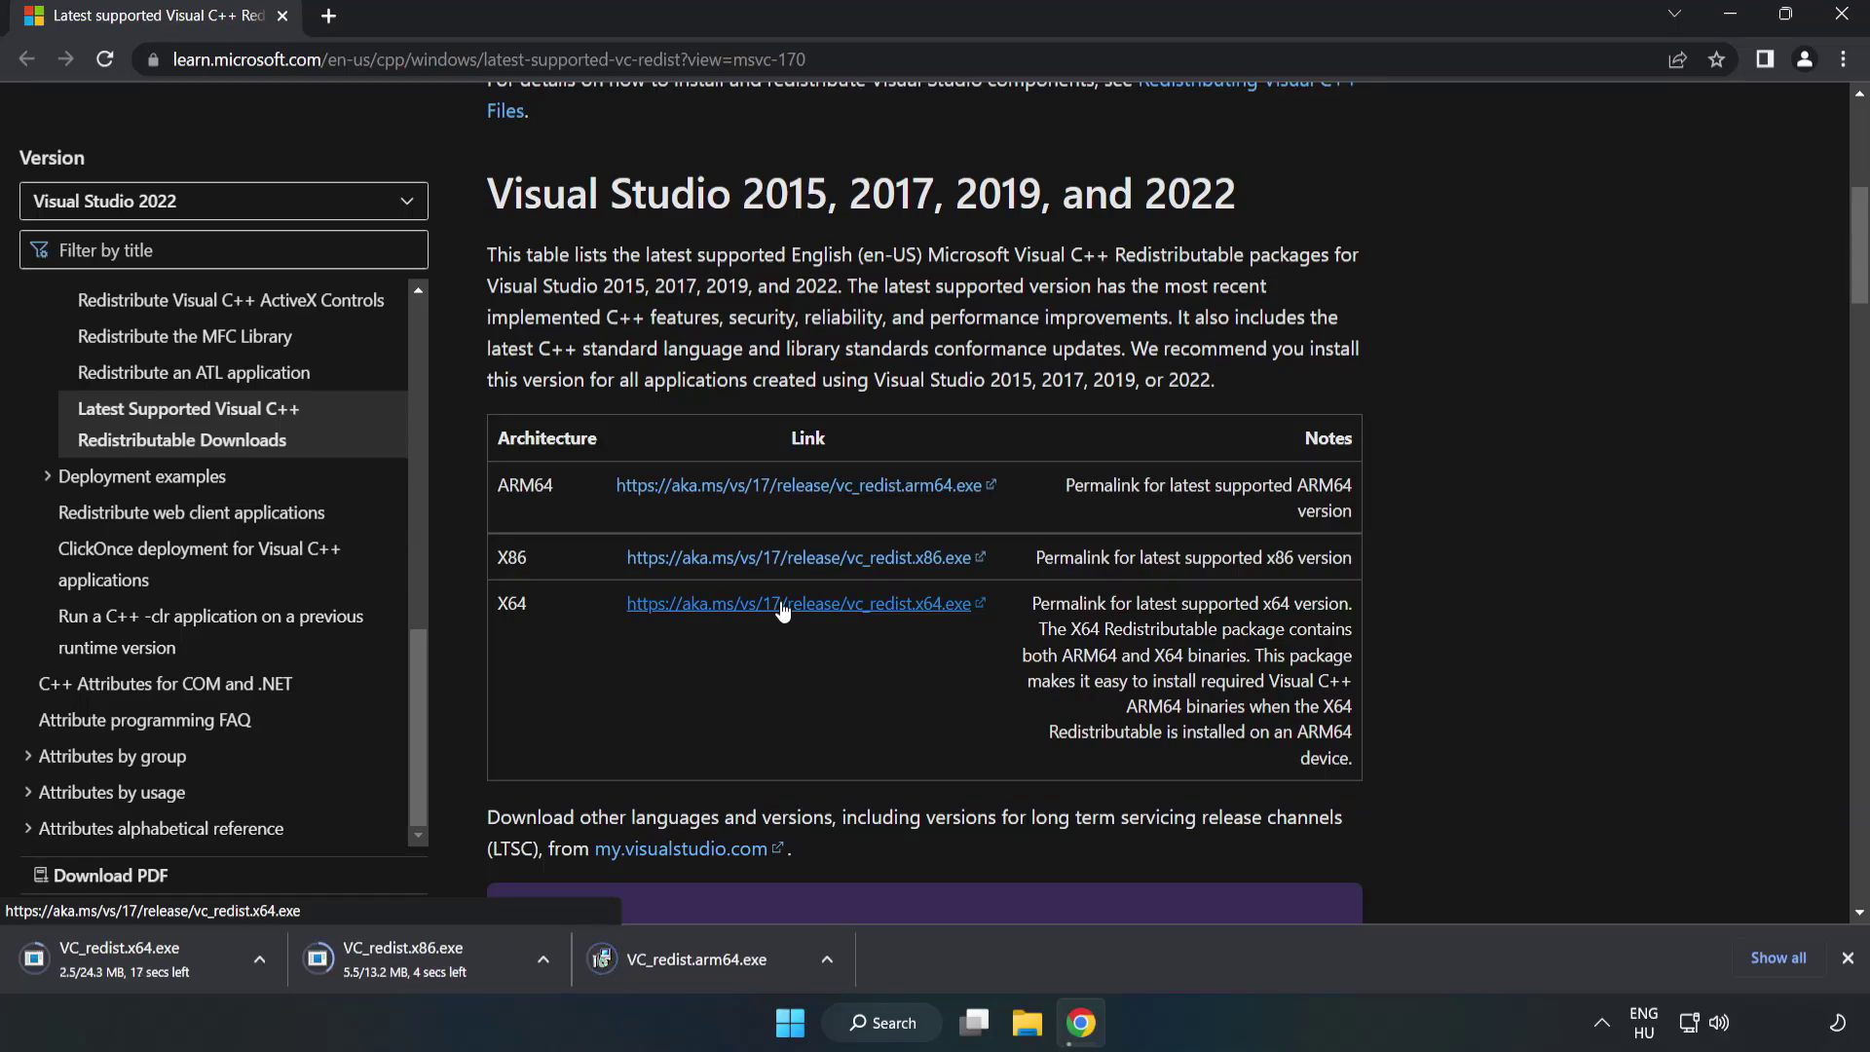
Run the downloaded VC_redist.arm64.exe, agree to the license terms and conditions, and start the installation.
click(713, 961)
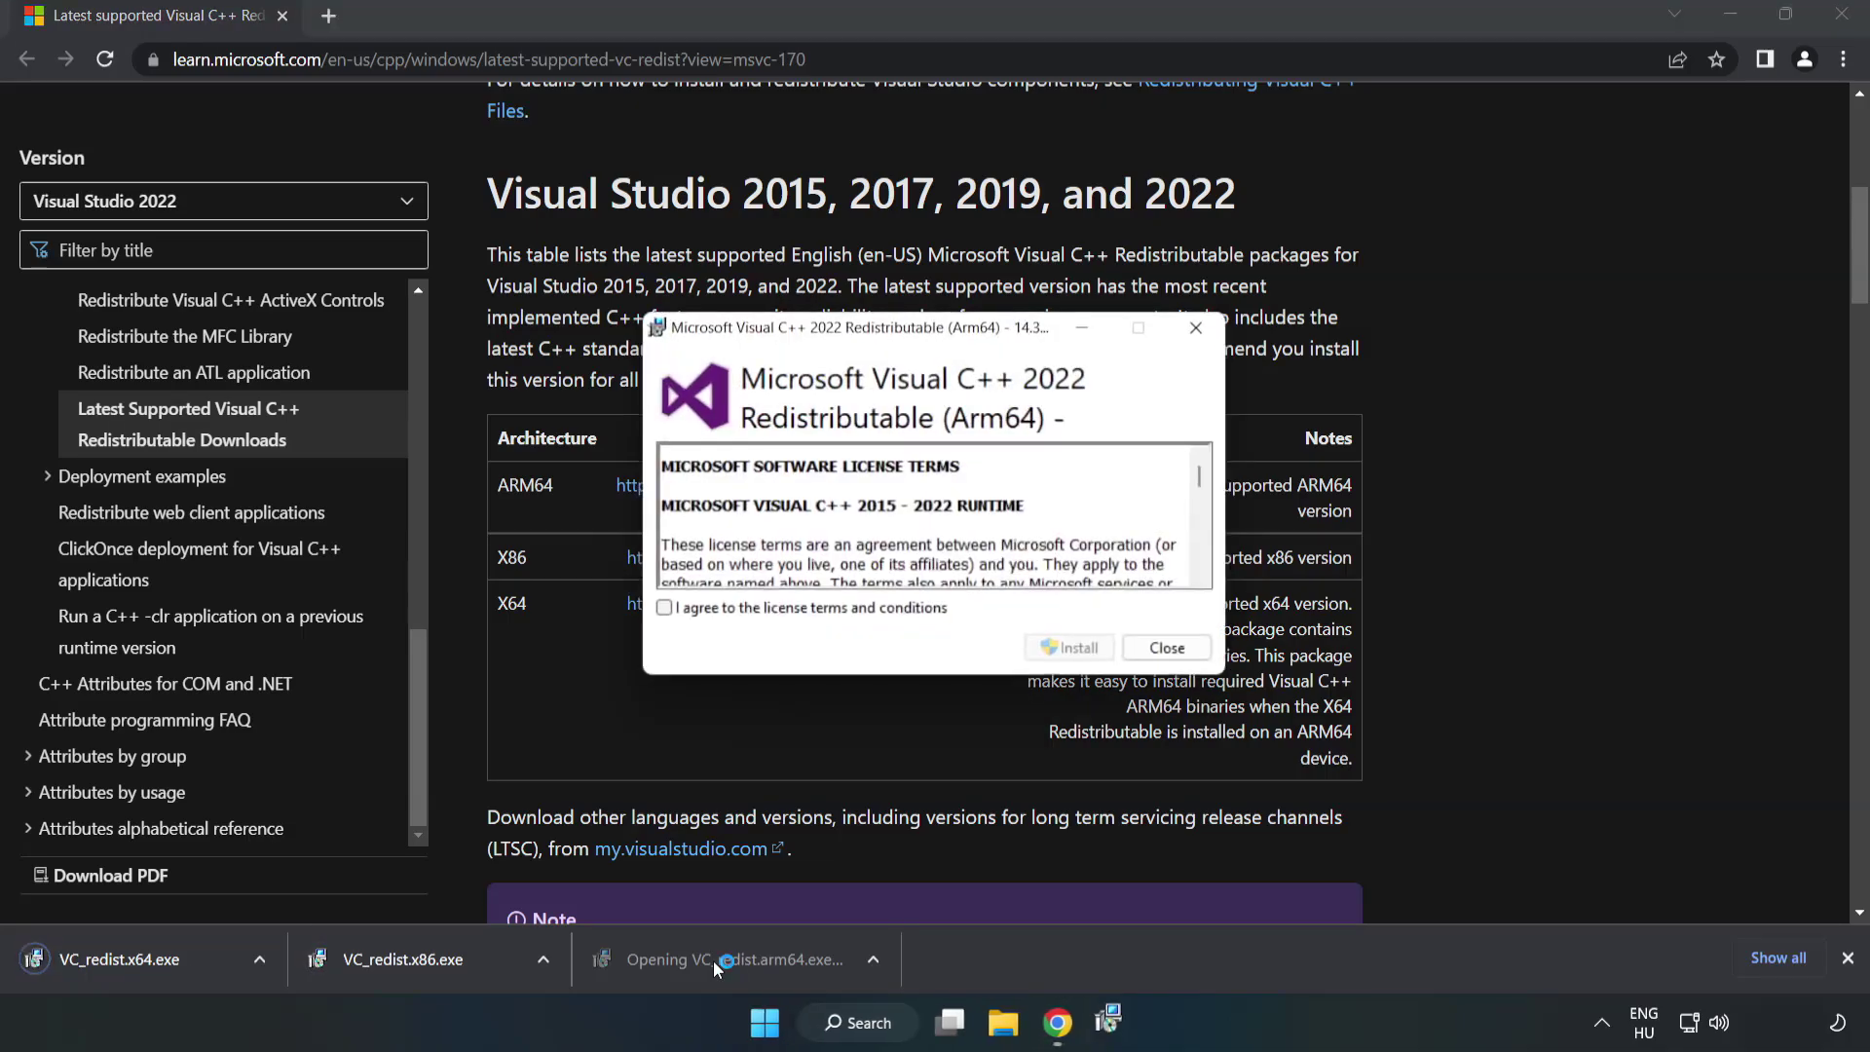
drag(1196, 473, 1200, 569)
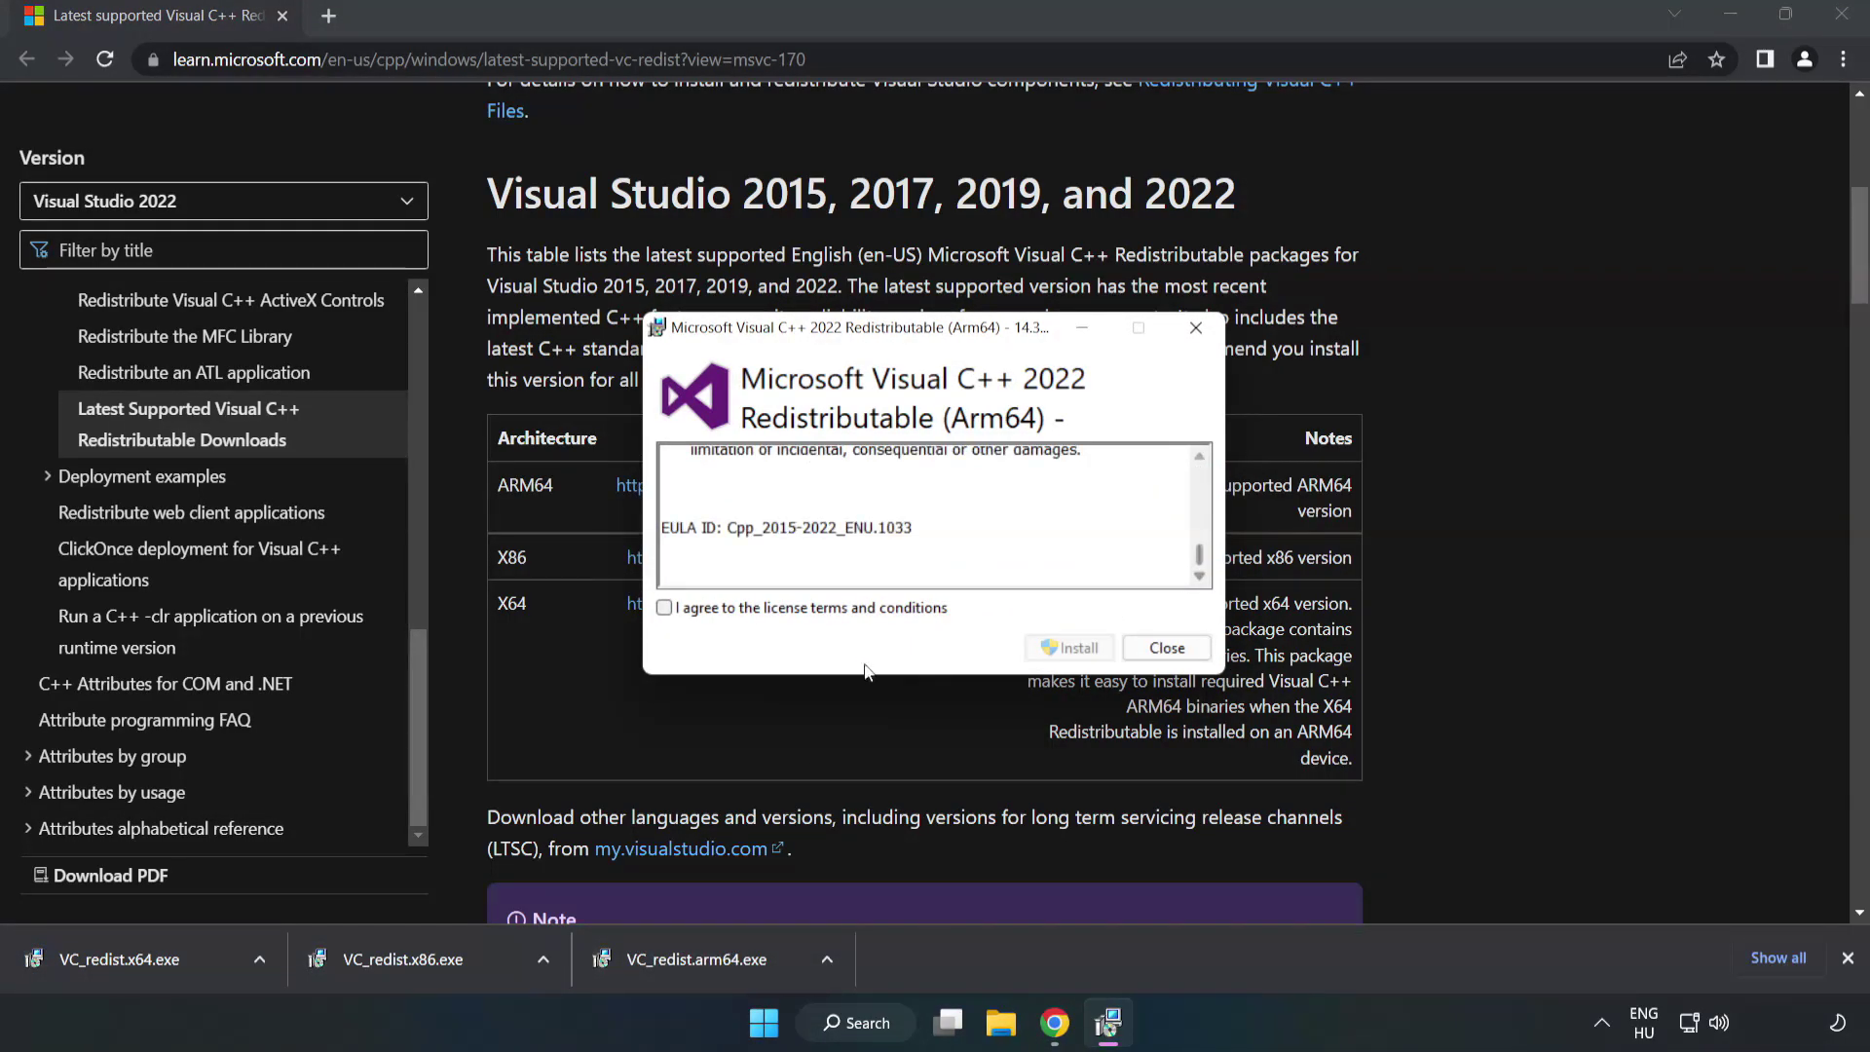
click(664, 607)
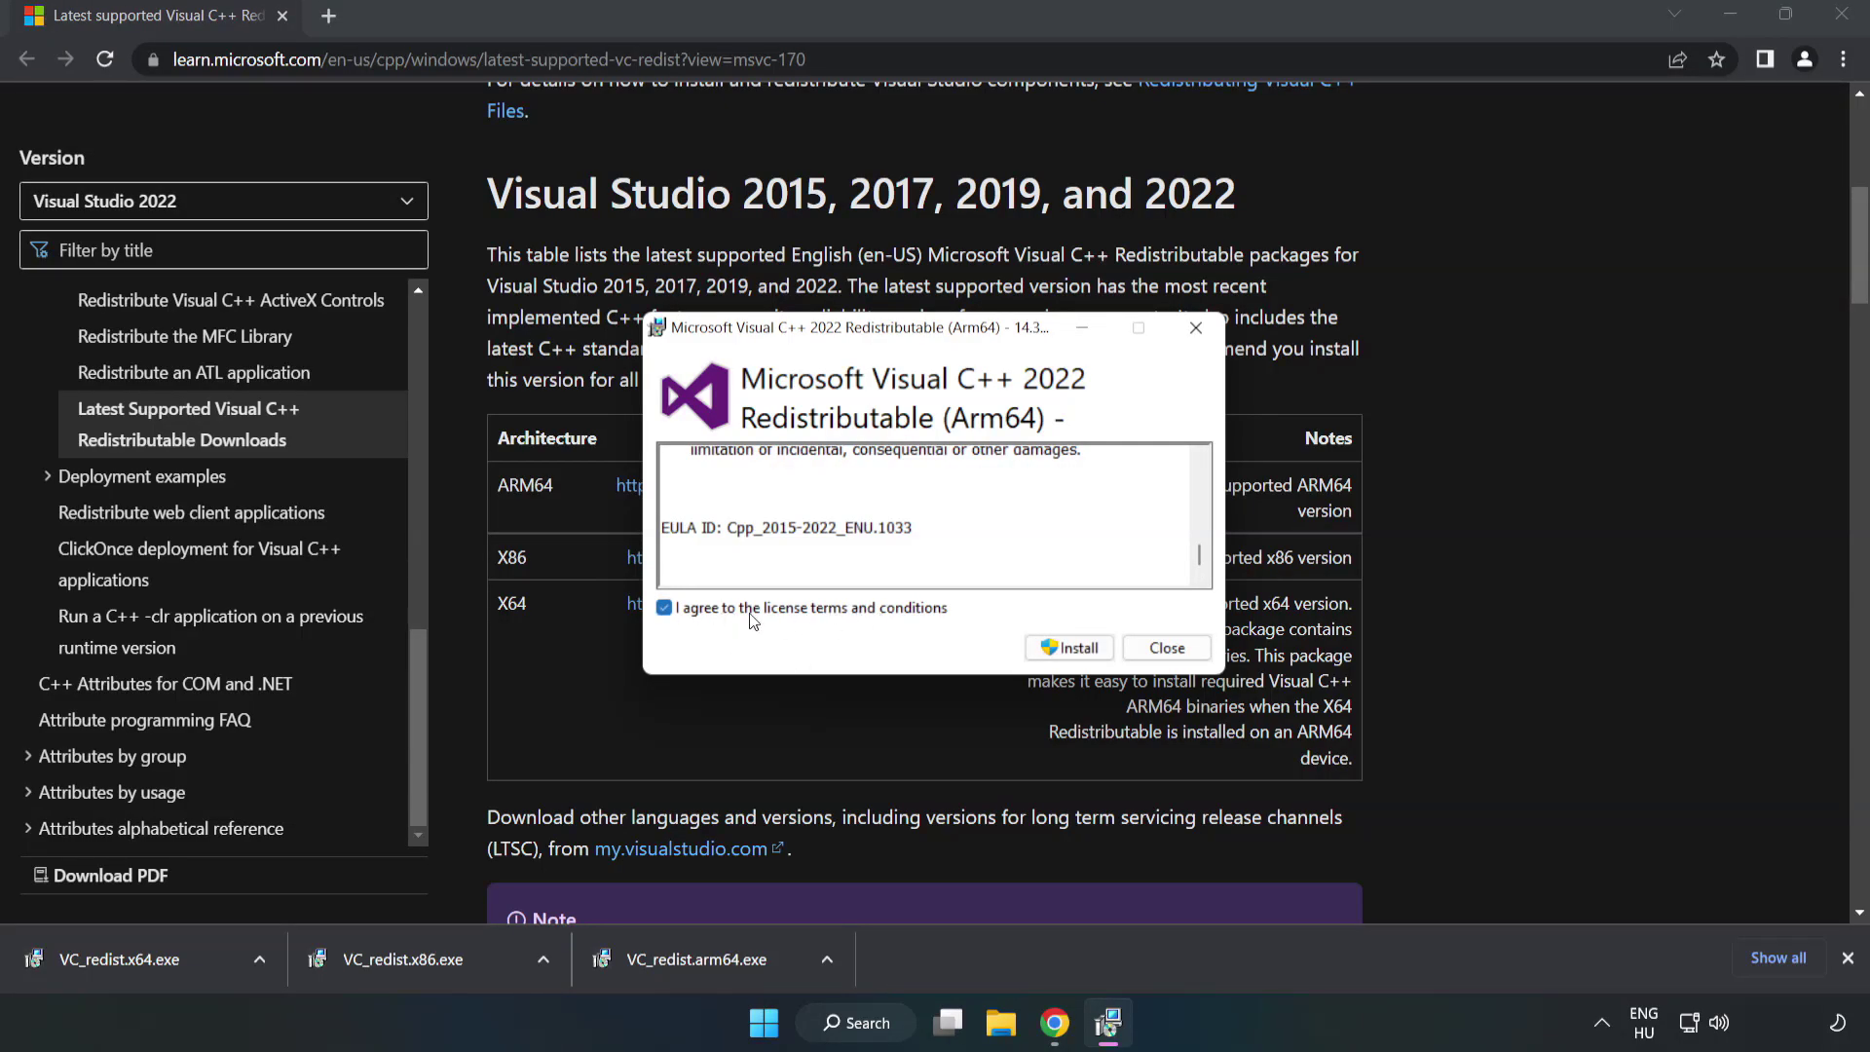
click(1071, 646)
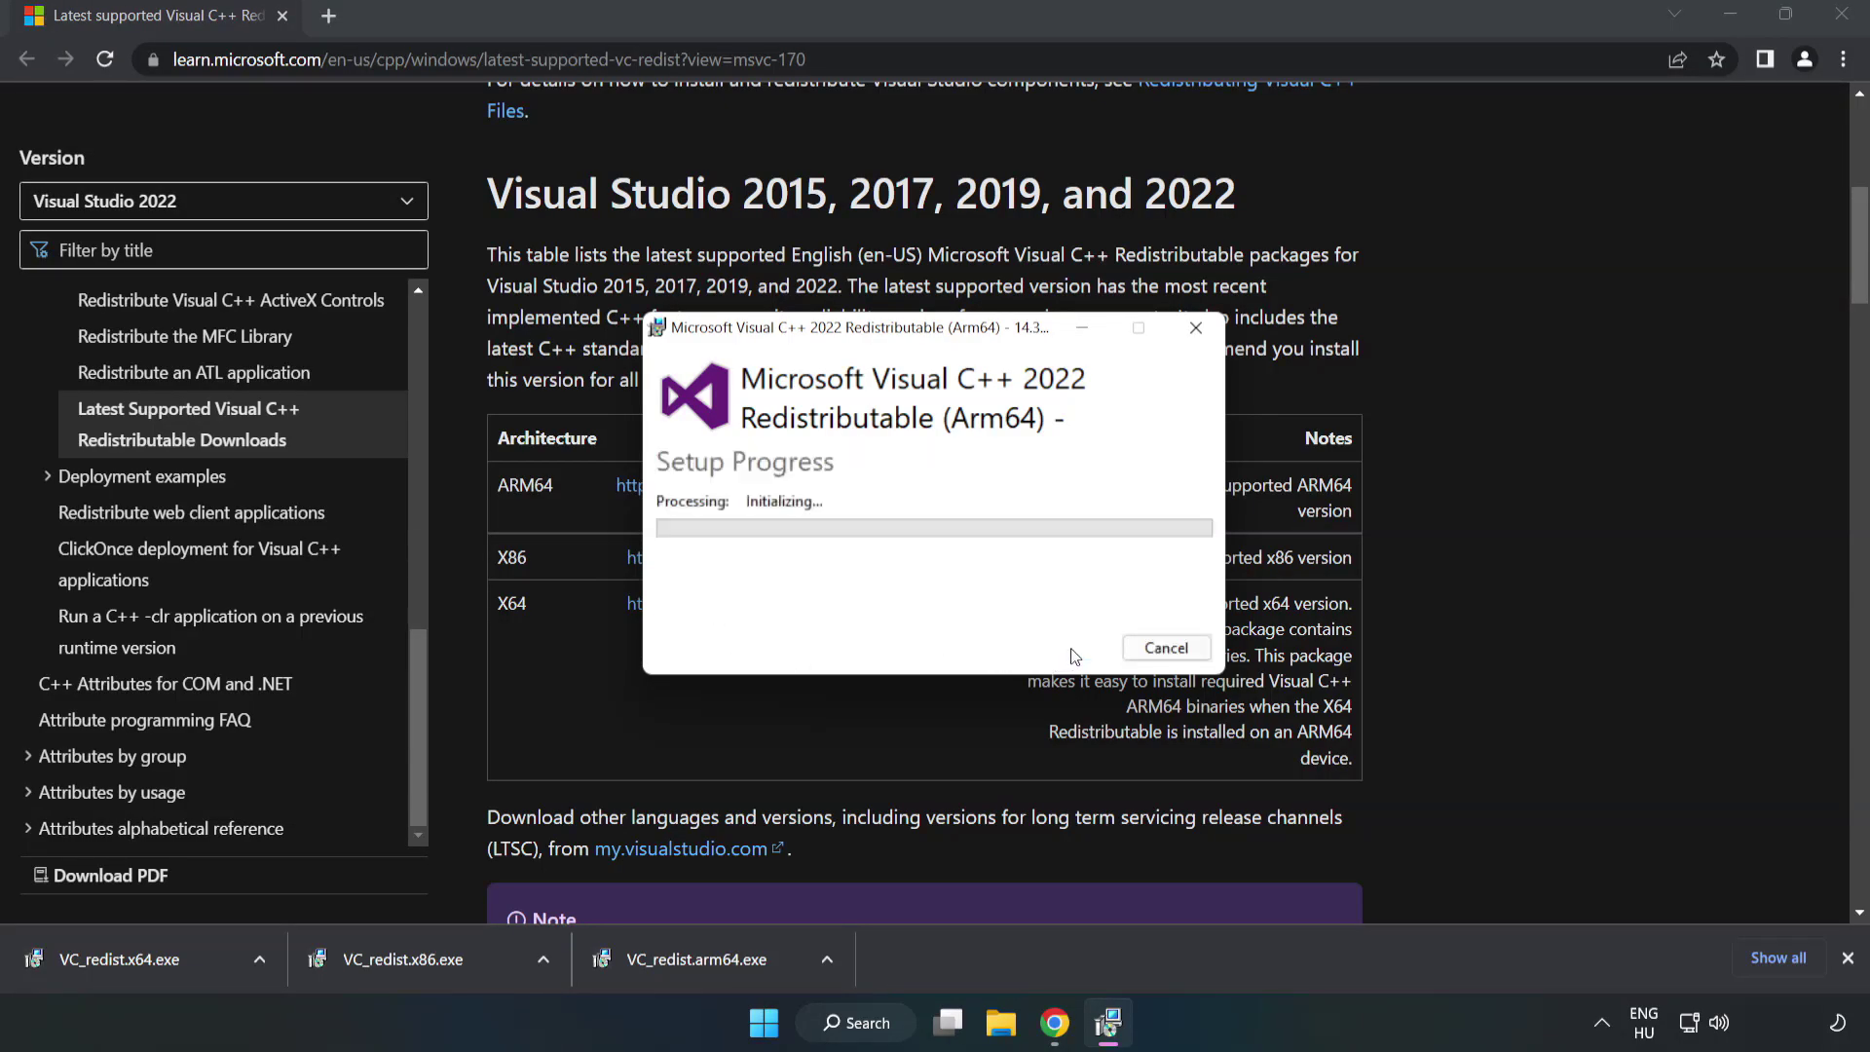